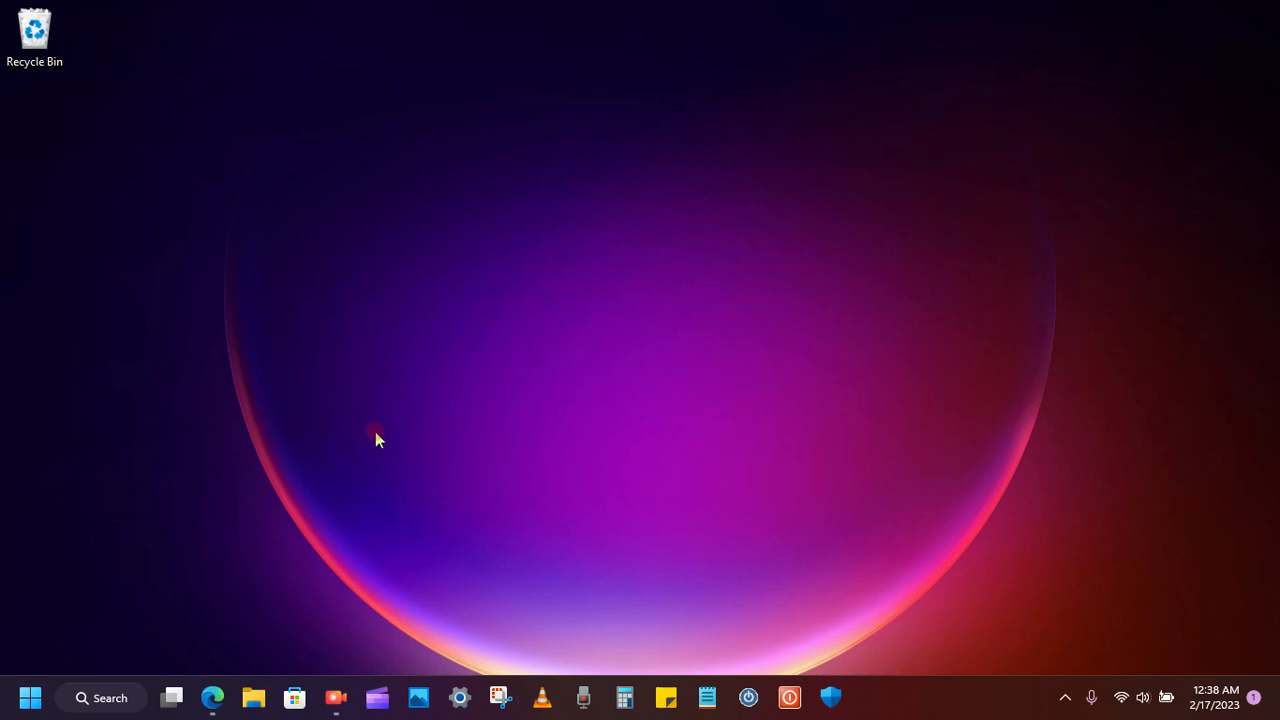
# Step: Switch to the Edge window showing the van image search and restore it from full screen to a smaller floating window
pyautogui.moveTo(207, 700)
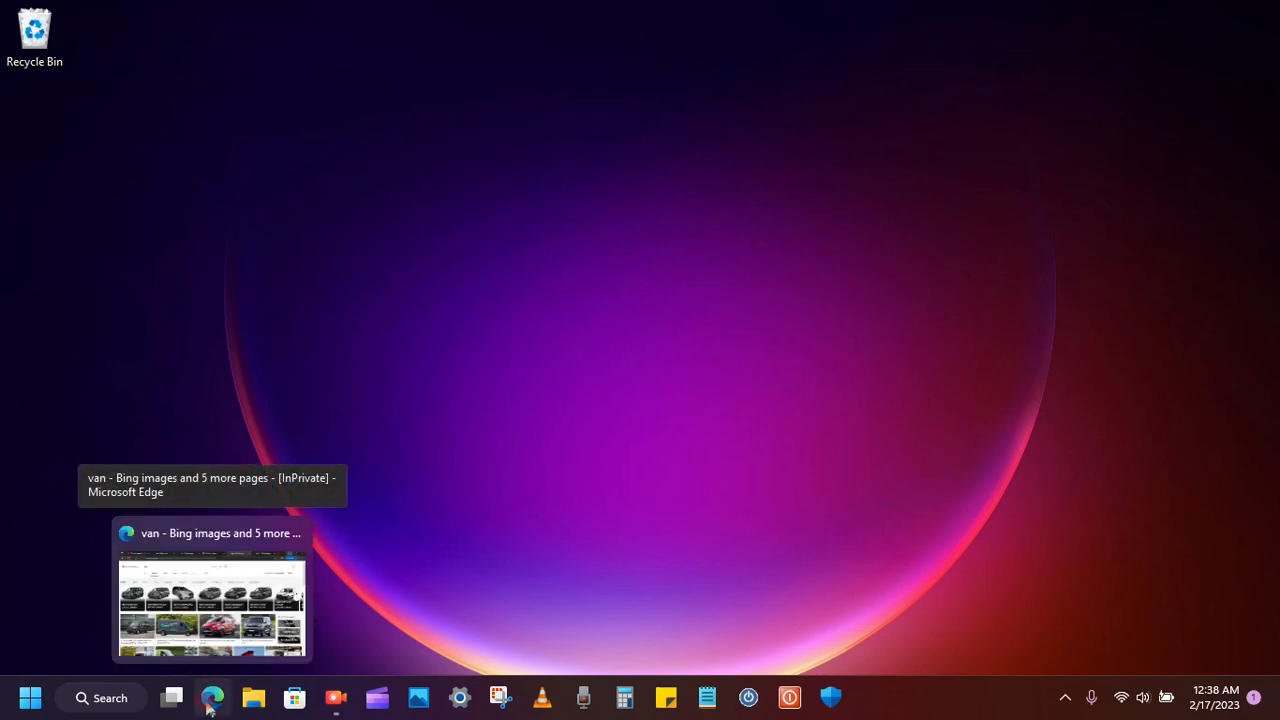
pyautogui.click(207, 703)
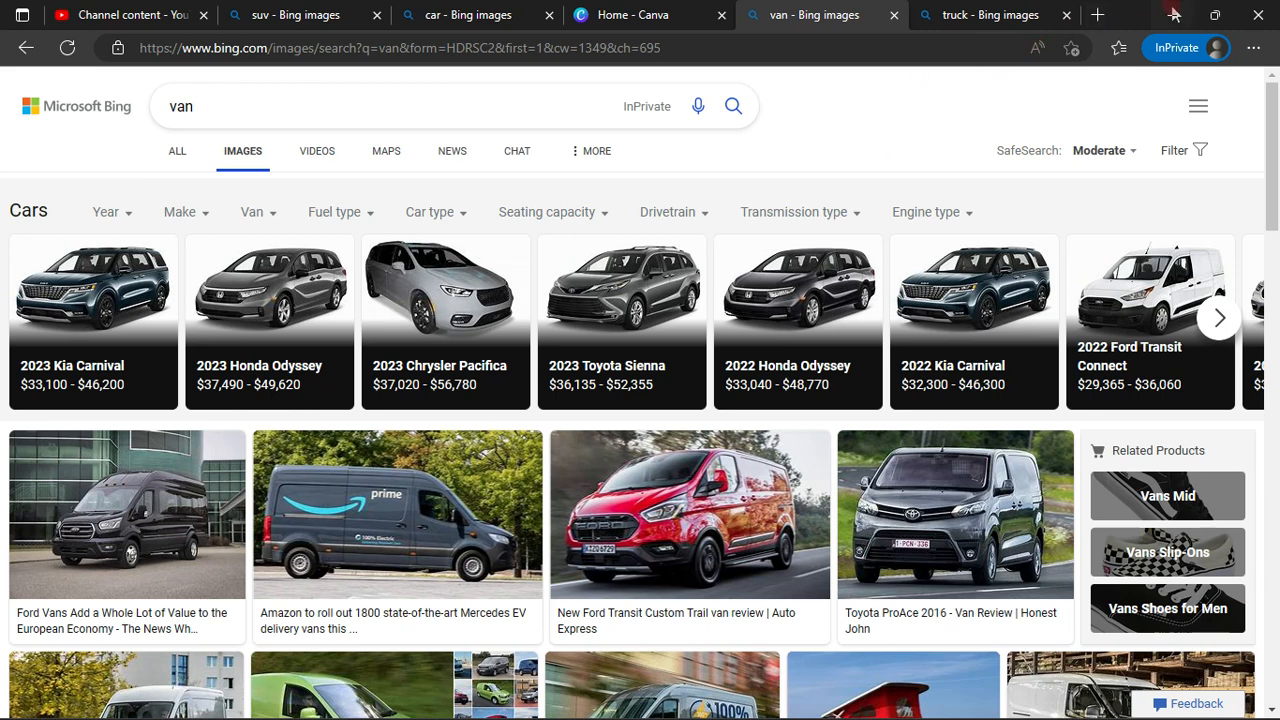
pyautogui.moveTo(1214, 12)
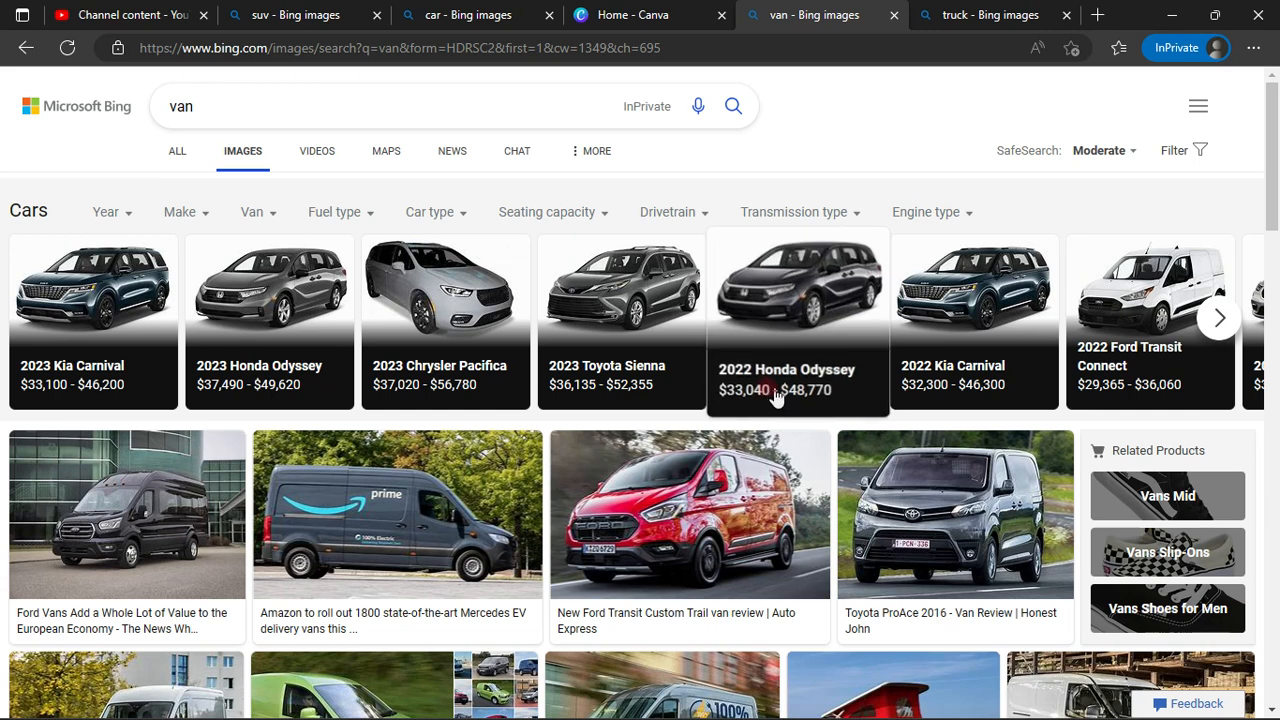
pyautogui.click(875, 148)
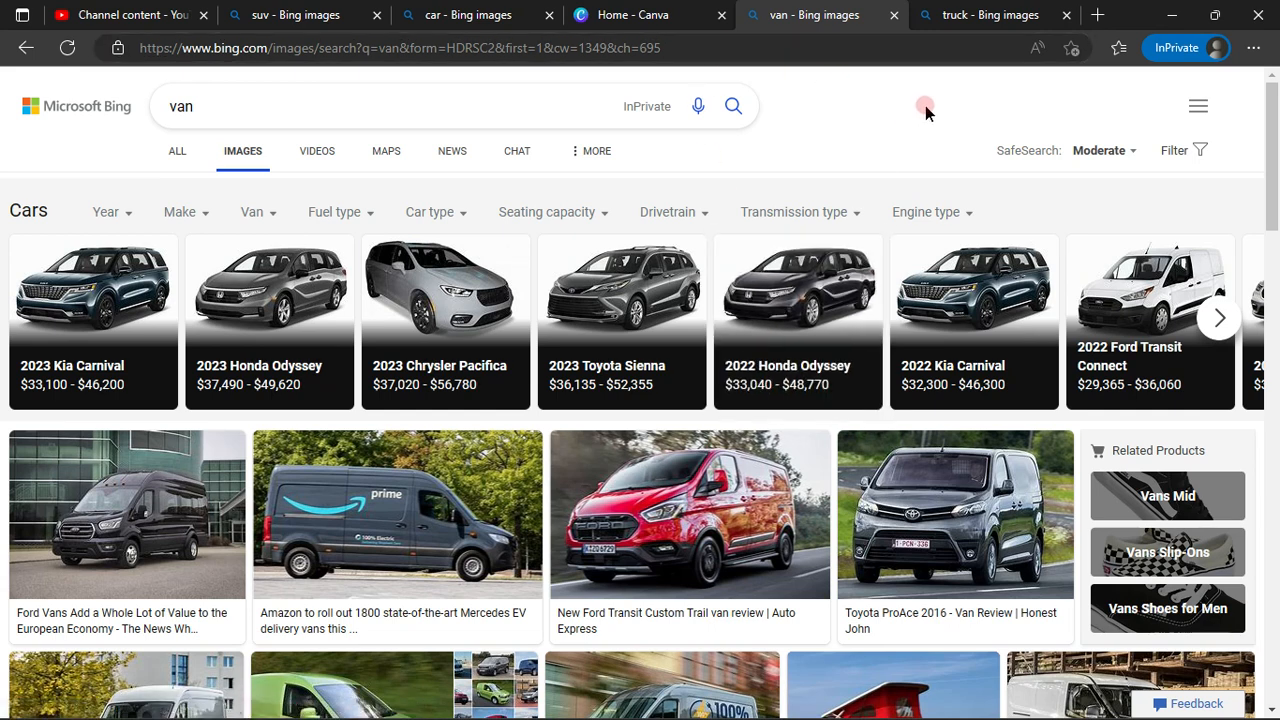
pyautogui.click(1215, 16)
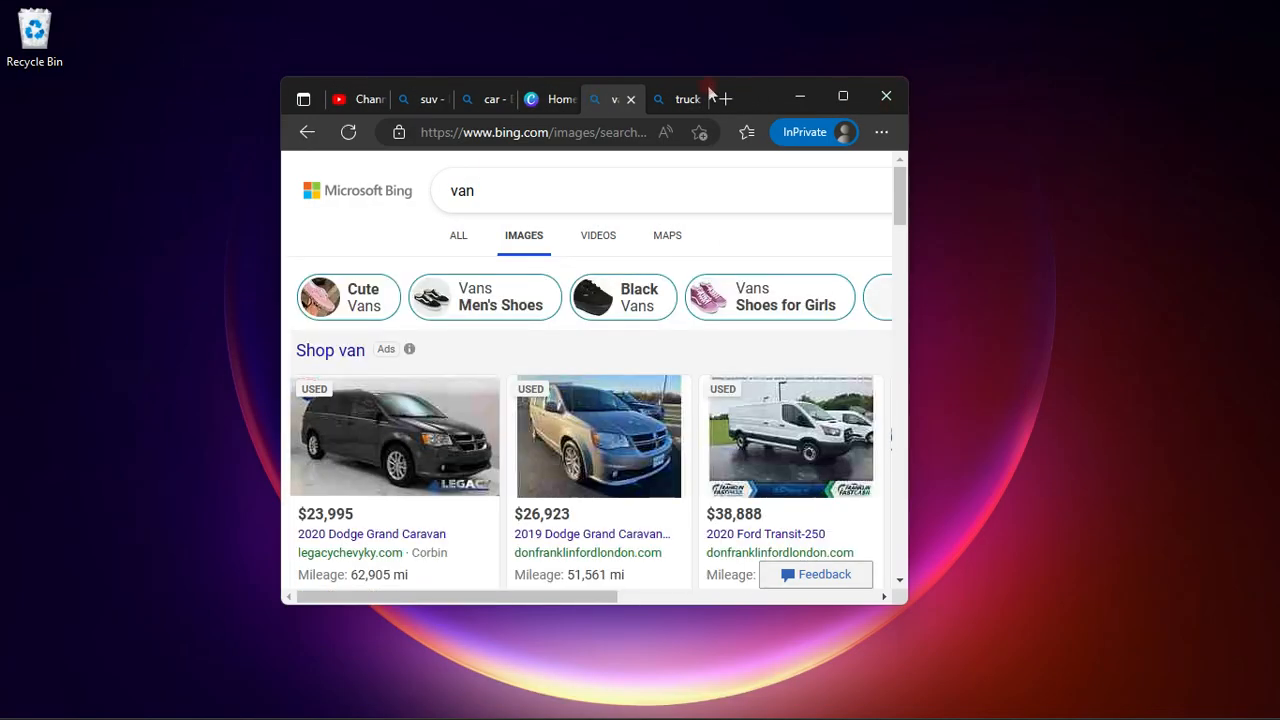
# Step: Place the floating browser window in the upper-left corner of the desktop, restoring it if it snaps to full screen
pyautogui.moveTo(755, 95); pyautogui.dragTo(468, 3)
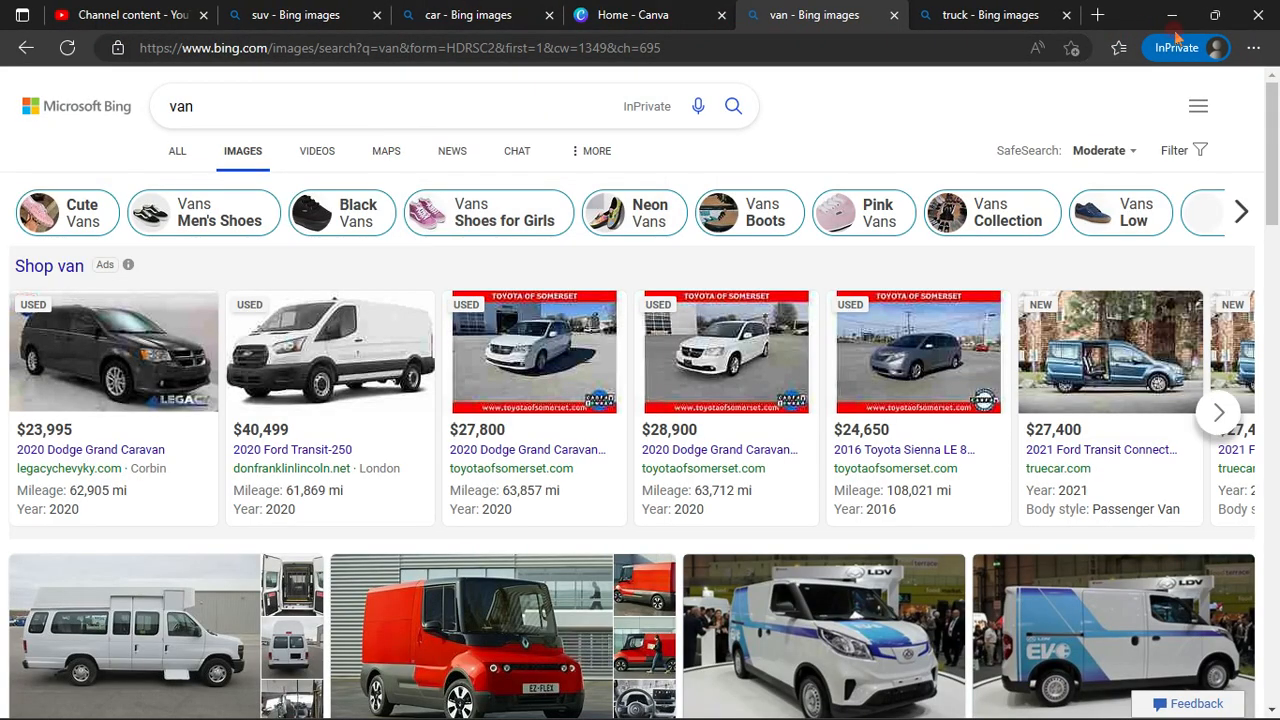
pyautogui.click(1214, 15)
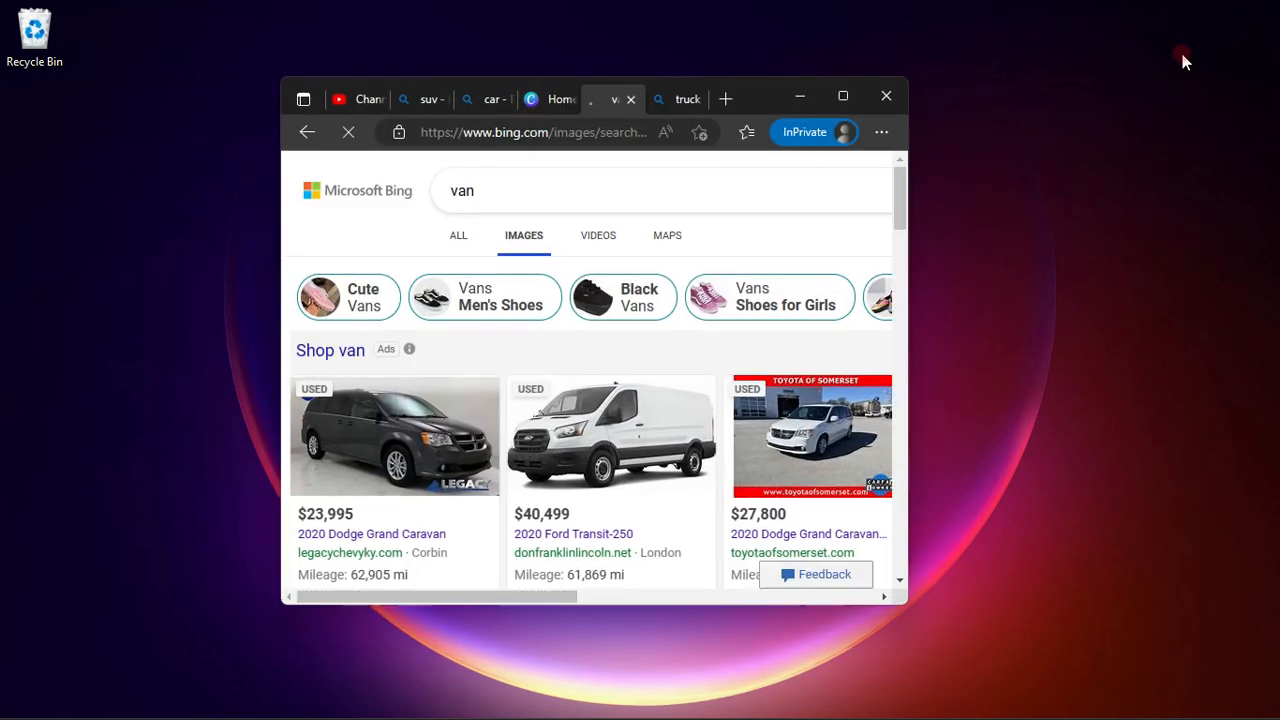
pyautogui.moveTo(731, 90); pyautogui.dragTo(493, 20)
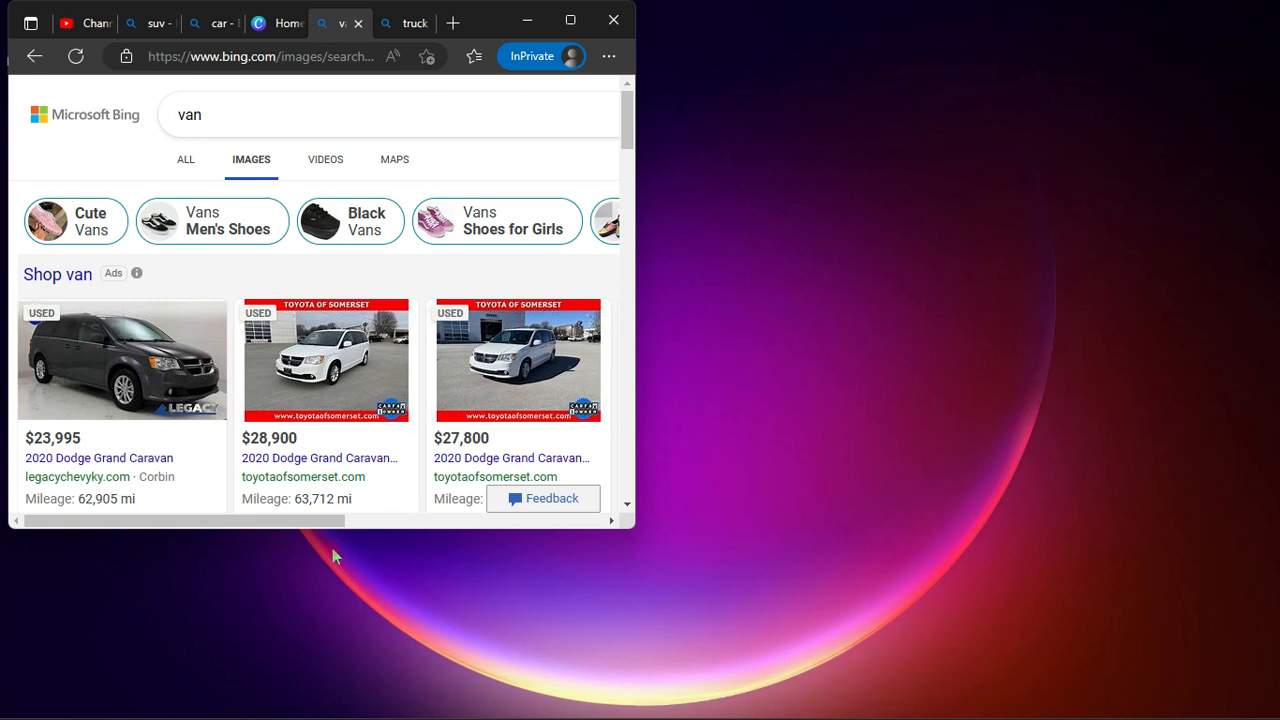
# Step: Resize the browser window to about a third of the desktop's width and slightly more than half its height
pyautogui.click(274, 525)
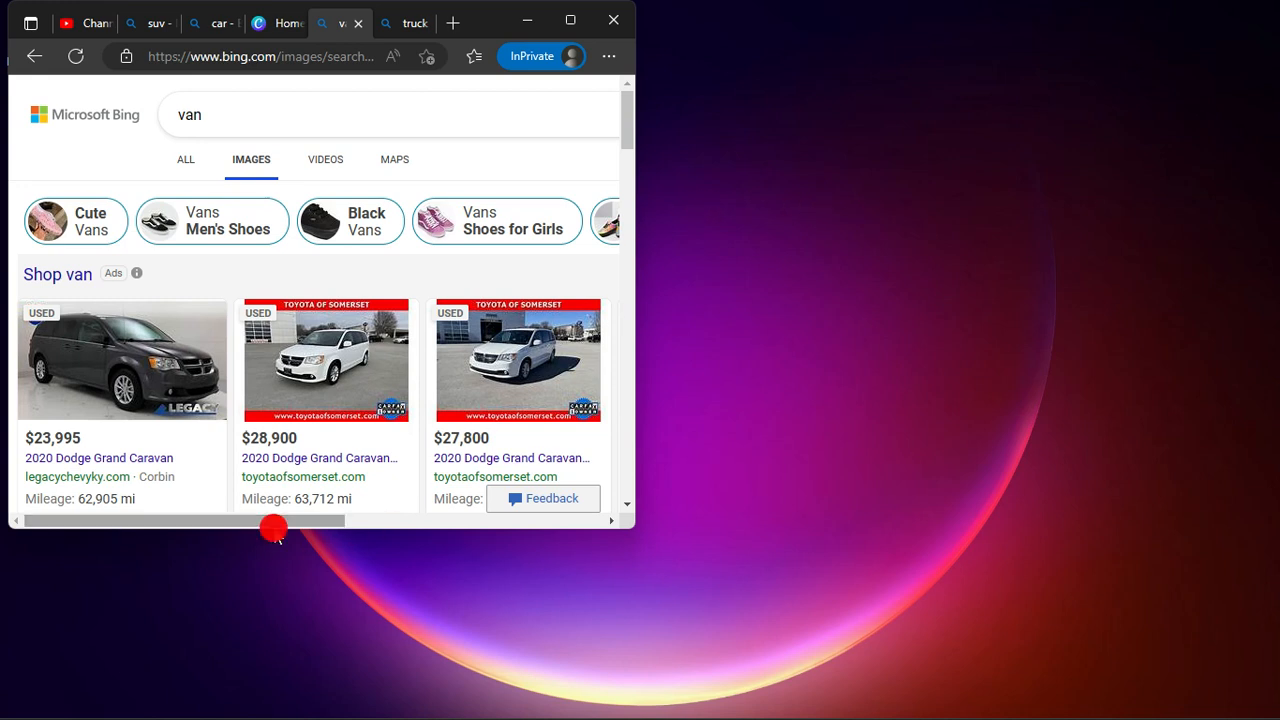
pyautogui.moveTo(289, 528); pyautogui.dragTo(277, 381)
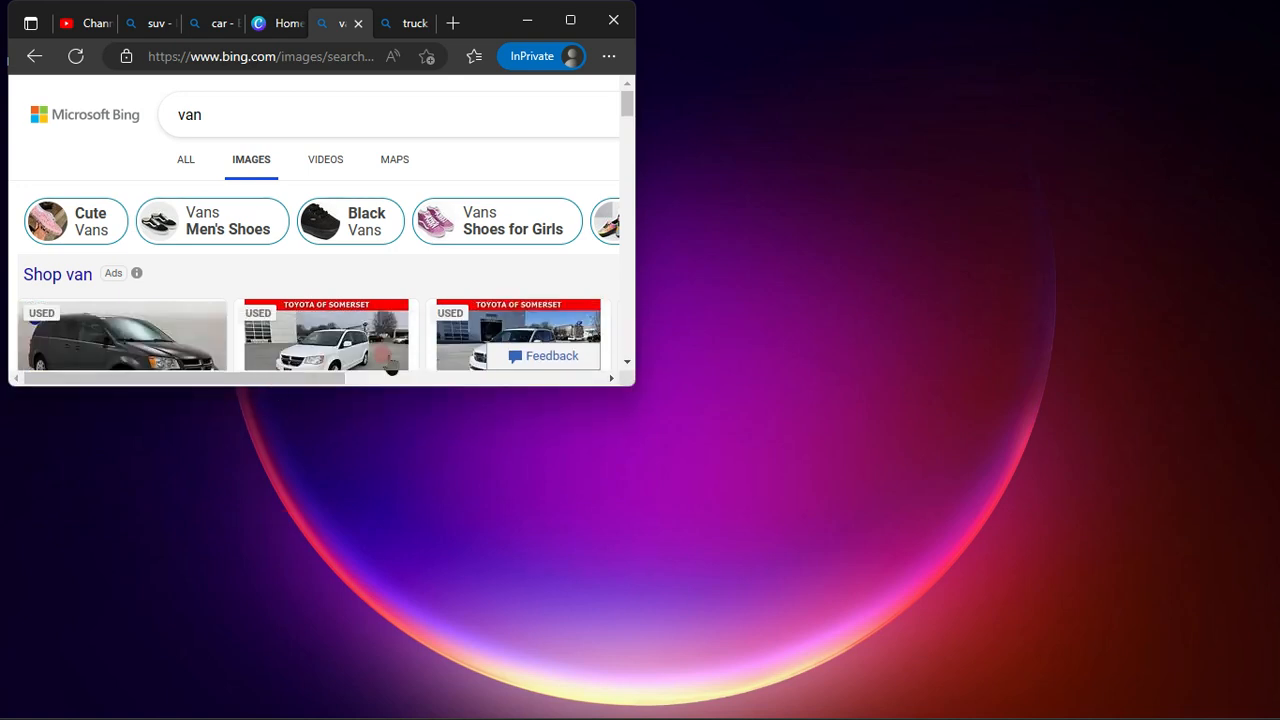
pyautogui.moveTo(636, 192); pyautogui.dragTo(305, 168)
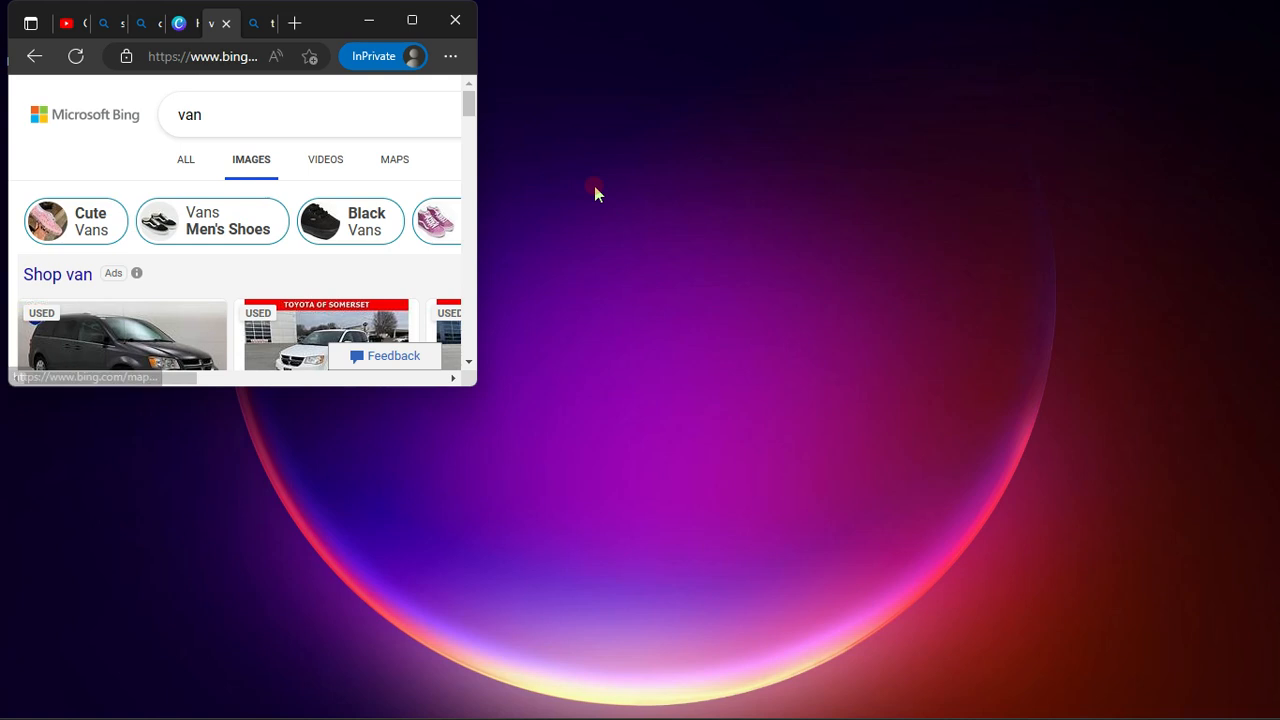
pyautogui.moveTo(197, 383); pyautogui.dragTo(206, 417)
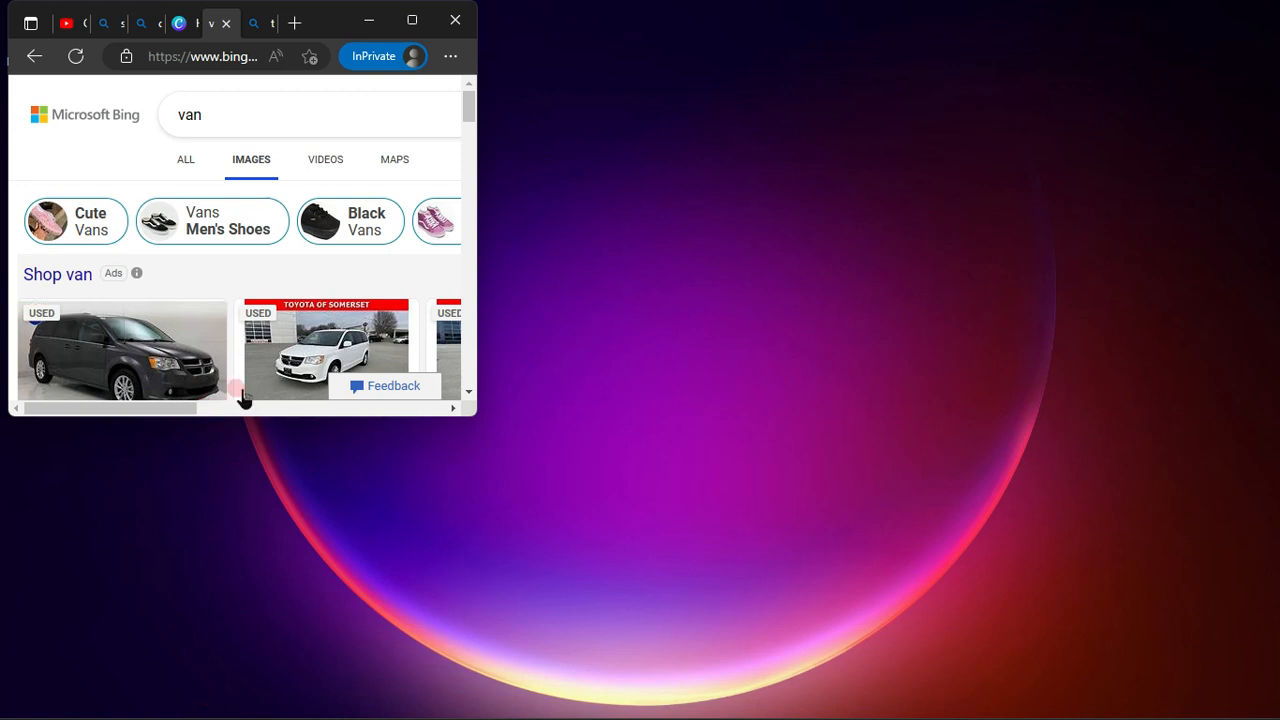
pyautogui.click(357, 102)
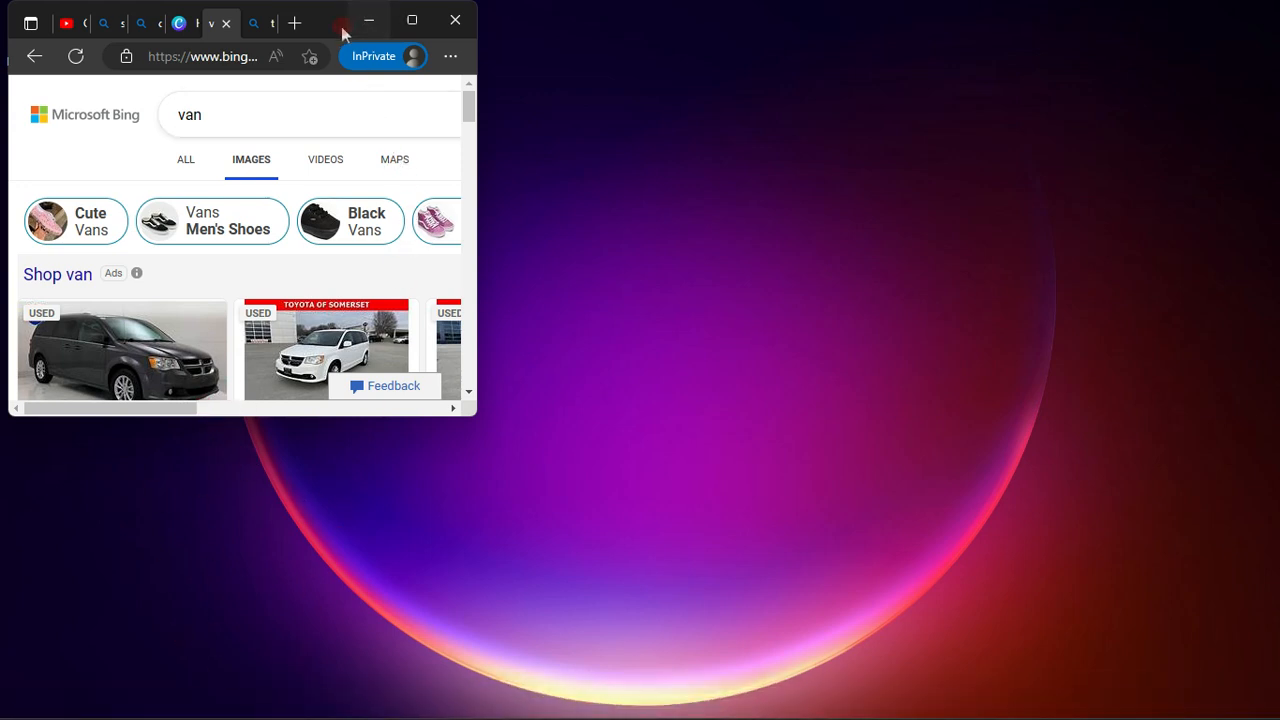
# Step: Pull the van and truck tabs out into their own windows, placed side by side along the desktop's upper row
pyautogui.click(223, 15)
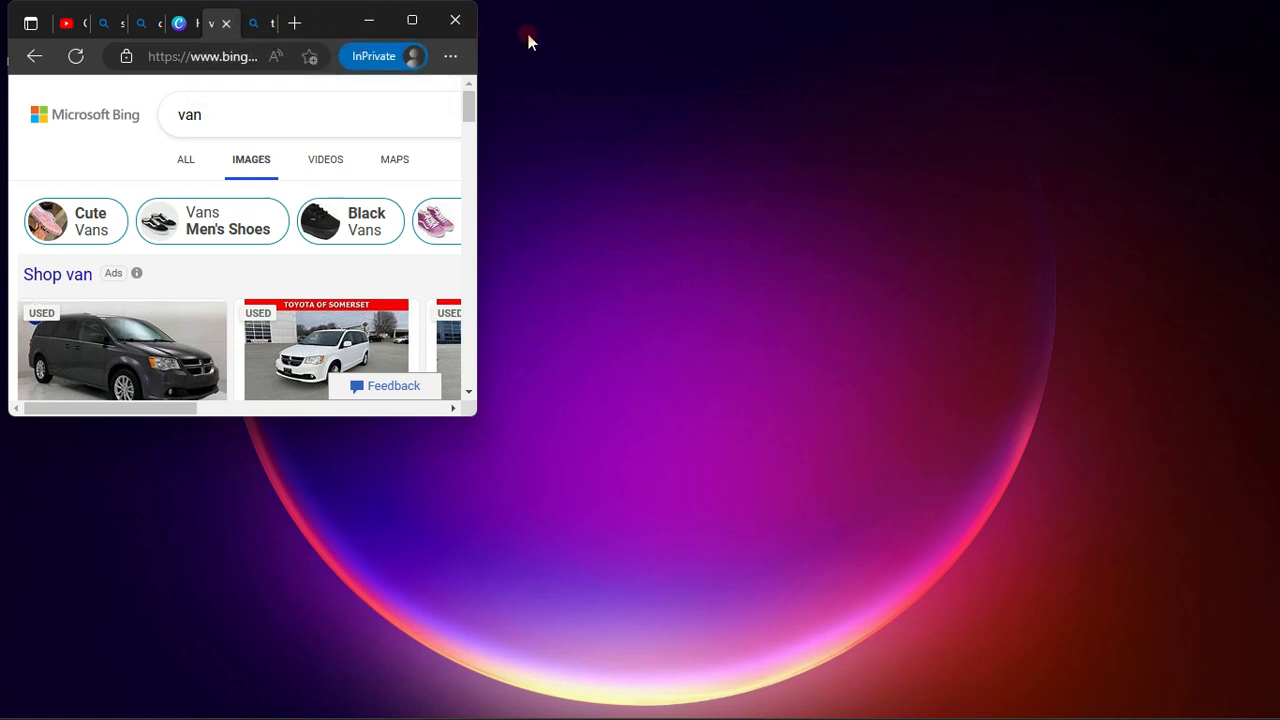
pyautogui.moveTo(212, 30); pyautogui.dragTo(522, 22)
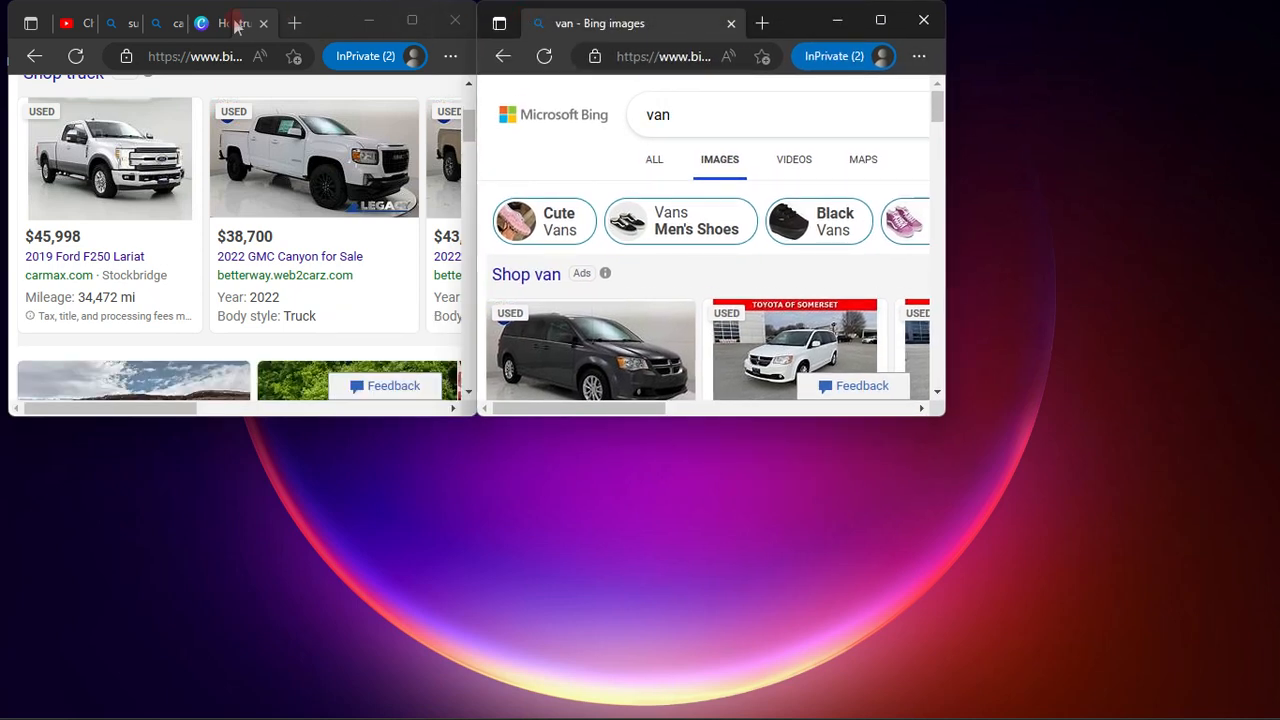
pyautogui.moveTo(236, 26); pyautogui.dragTo(999, 27)
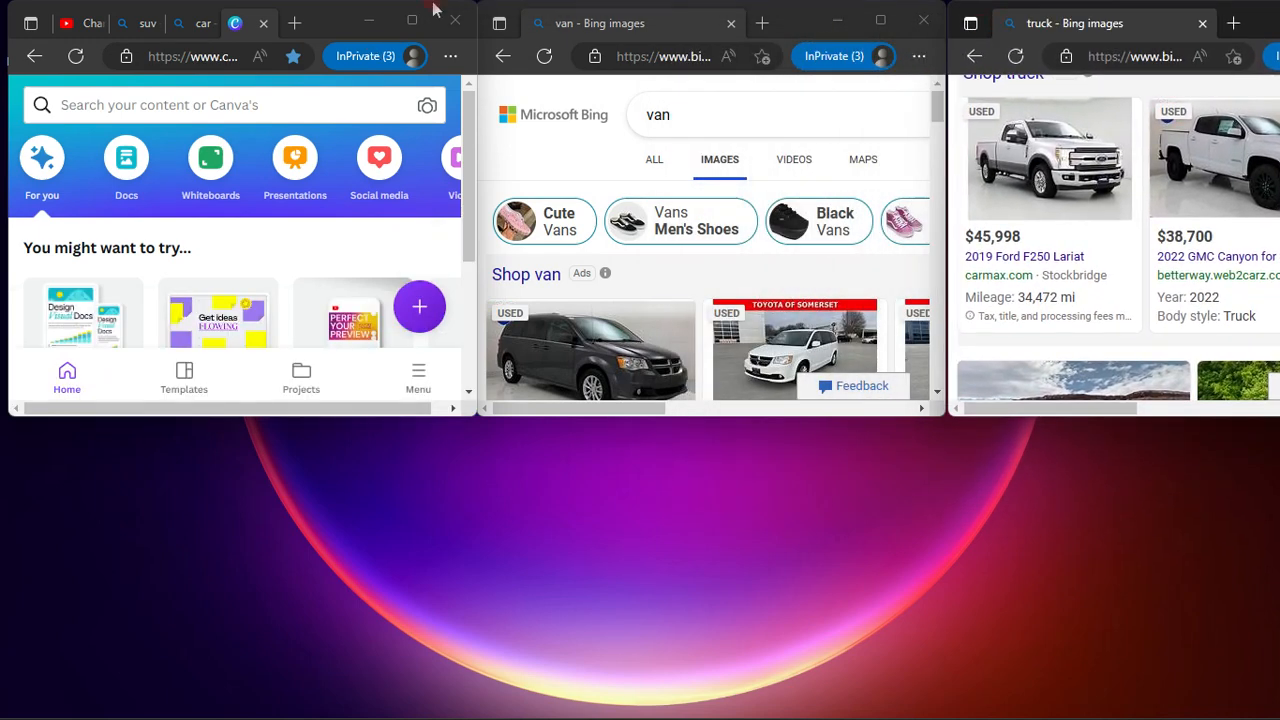
# Step: Split the Canva, car and suv tabs into separate windows, filling the desktop's lower row from right to left
pyautogui.click(255, 23)
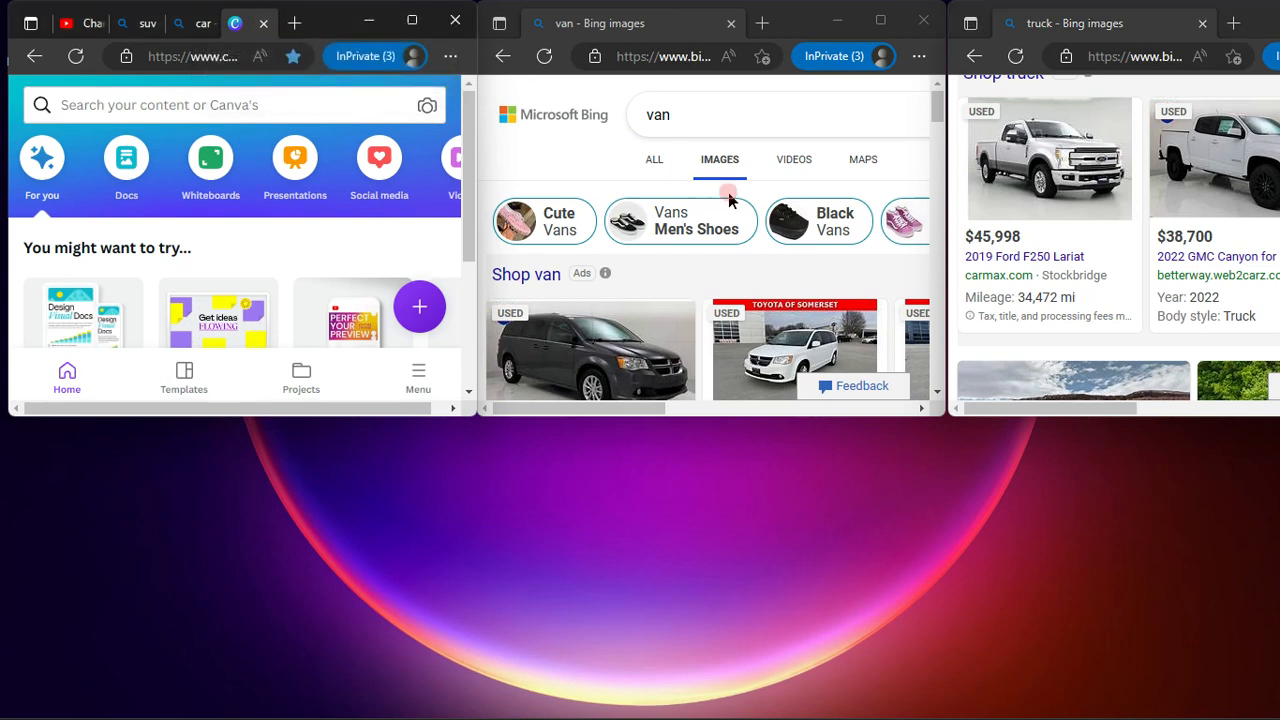
pyautogui.moveTo(234, 22); pyautogui.dragTo(1006, 446)
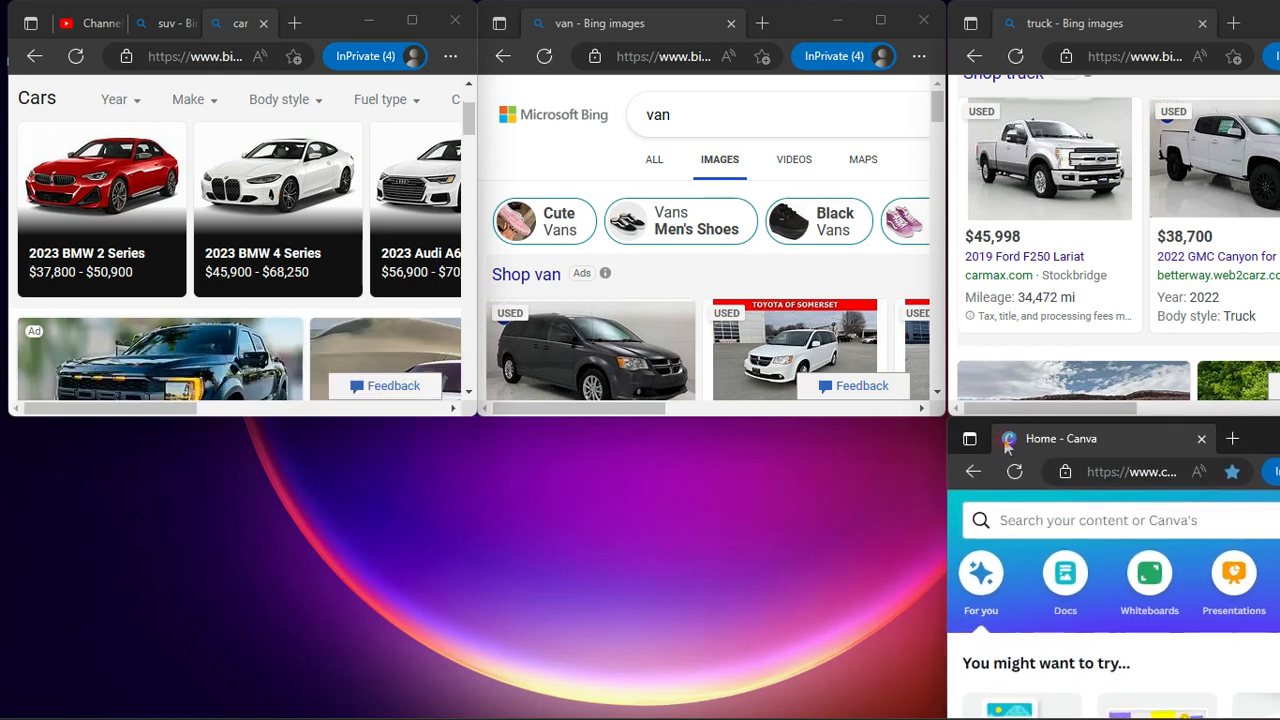
pyautogui.moveTo(222, 22); pyautogui.dragTo(533, 445)
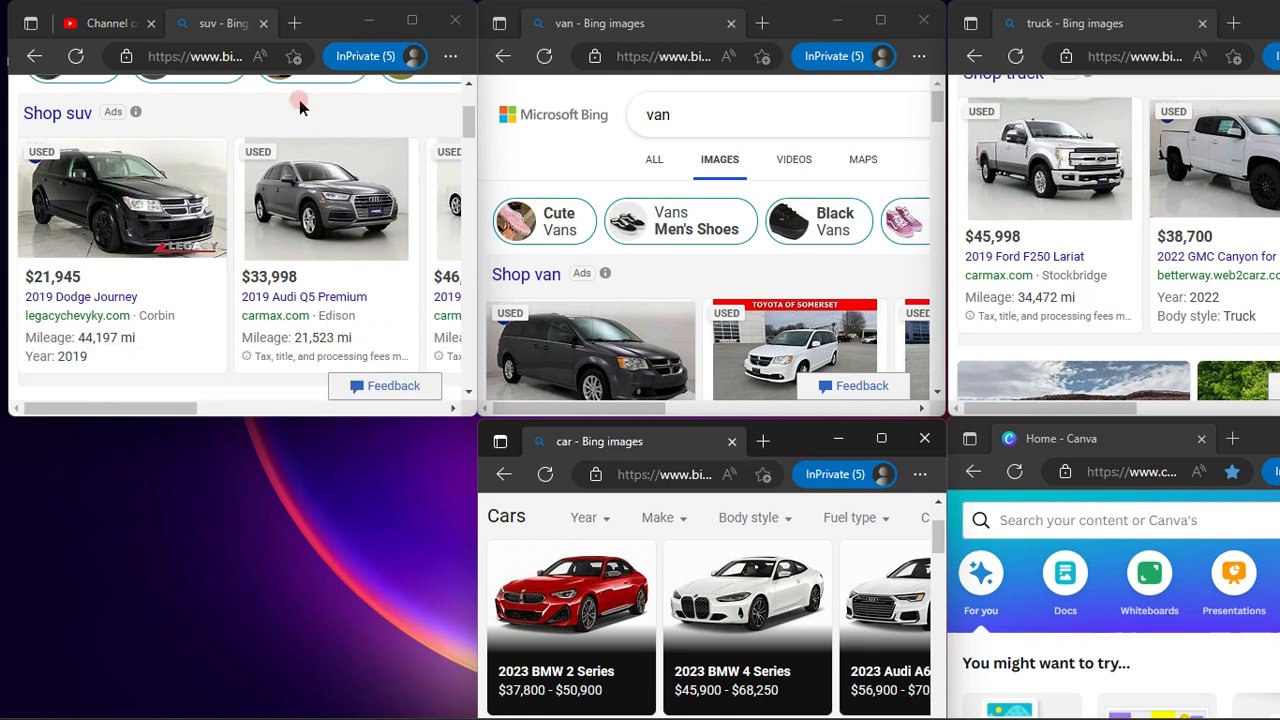
pyautogui.middleClick(226, 23)
pyautogui.moveTo(293, 347); pyautogui.dragTo(225, 440)
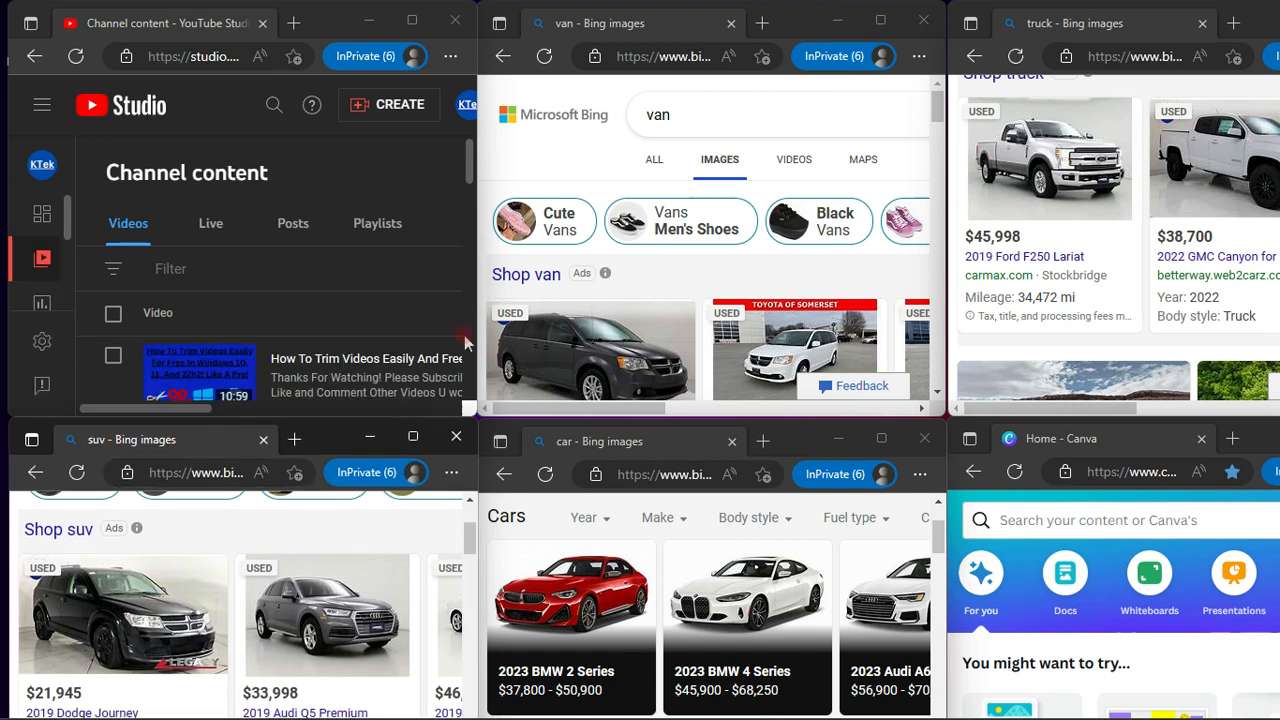
# Step: Browse the Canva home page down to its recent designs while the other windows stay in view
pyautogui.click(527, 170)
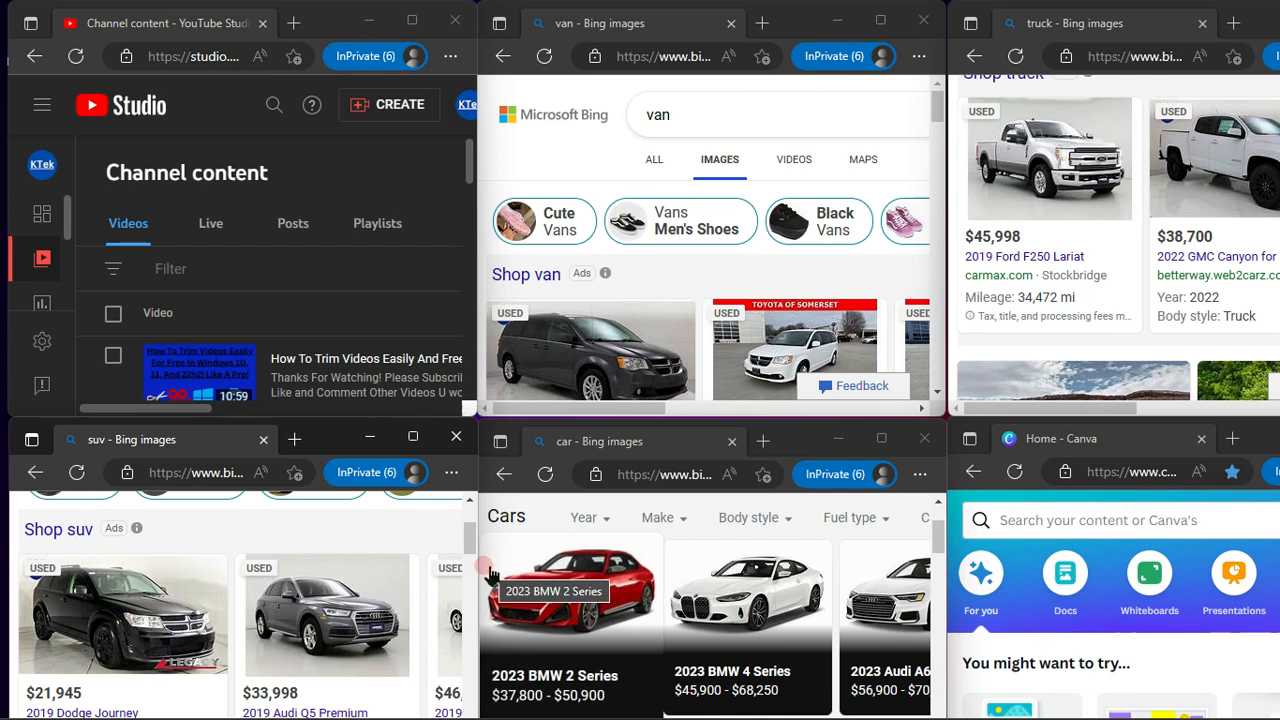
pyautogui.scroll(-2, 1072, 548)
pyautogui.scroll(-2, 1072, 548)
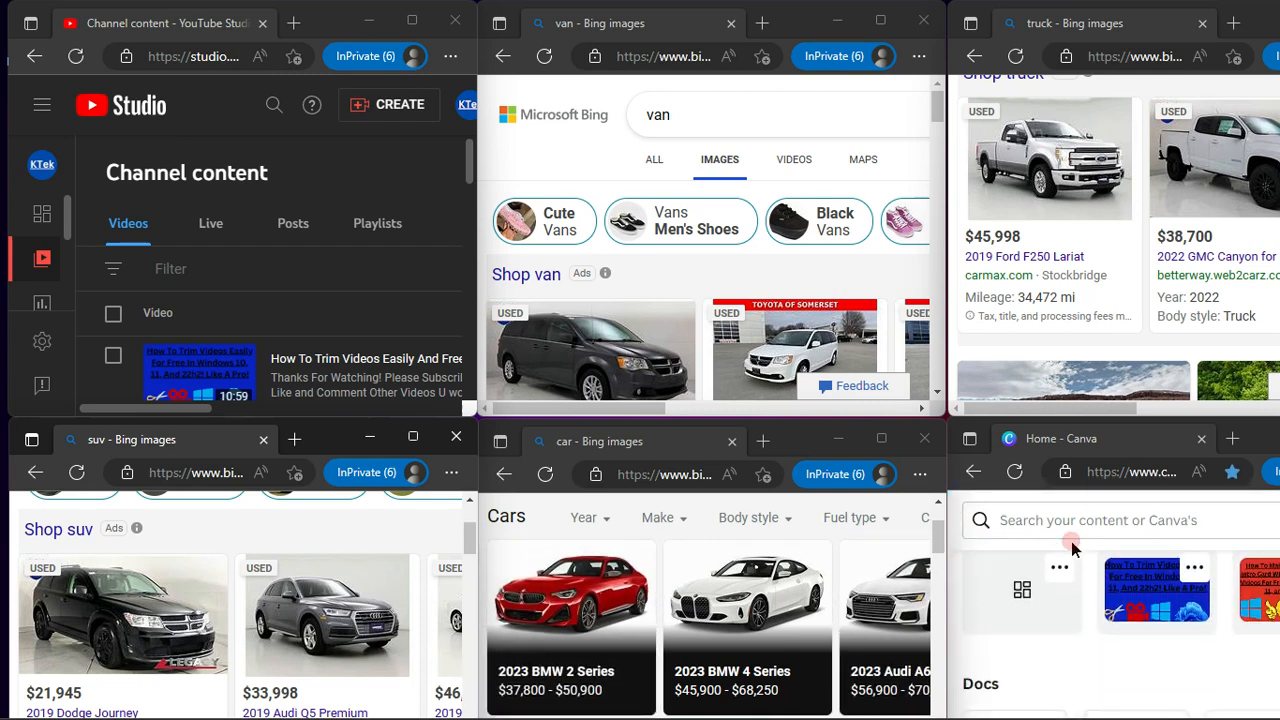
pyautogui.scroll(1, 1072, 548)
pyautogui.scroll(-1, 1072, 548)
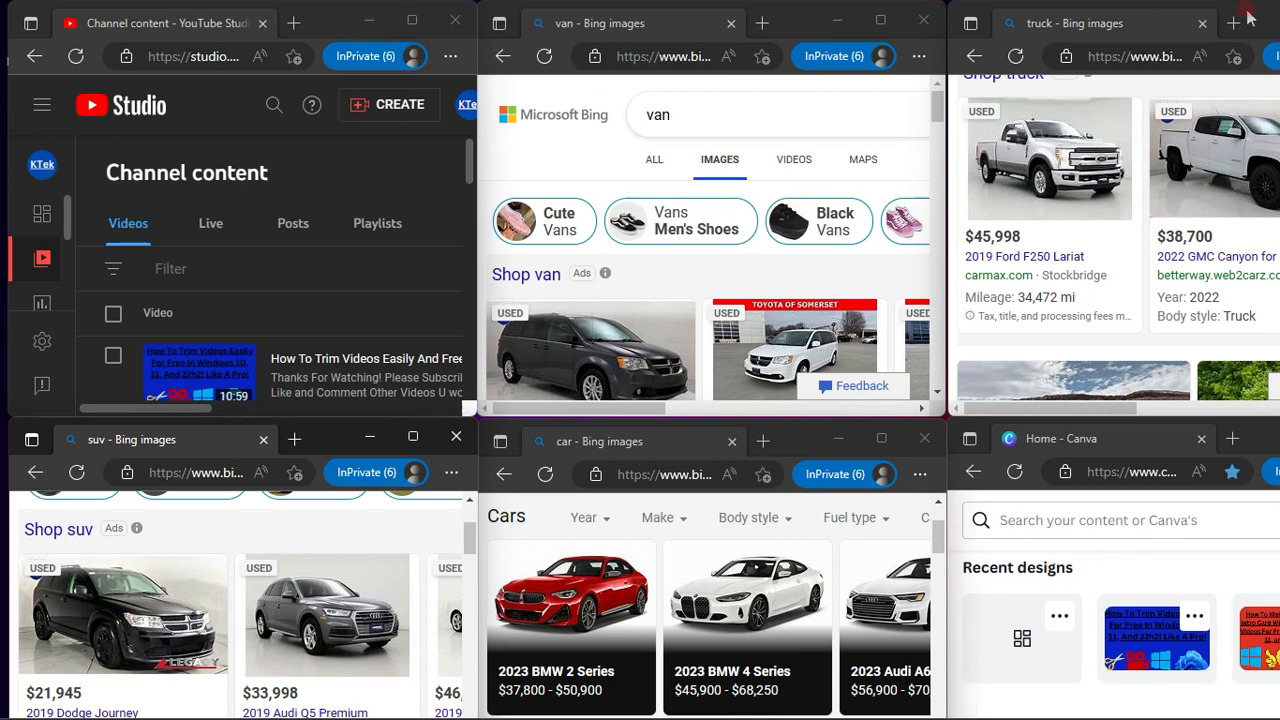
# Step: Capture a full-screen screenshot of the six tiled windows with Snipping Tool and close the tool
pyautogui.moveTo(435, 712)
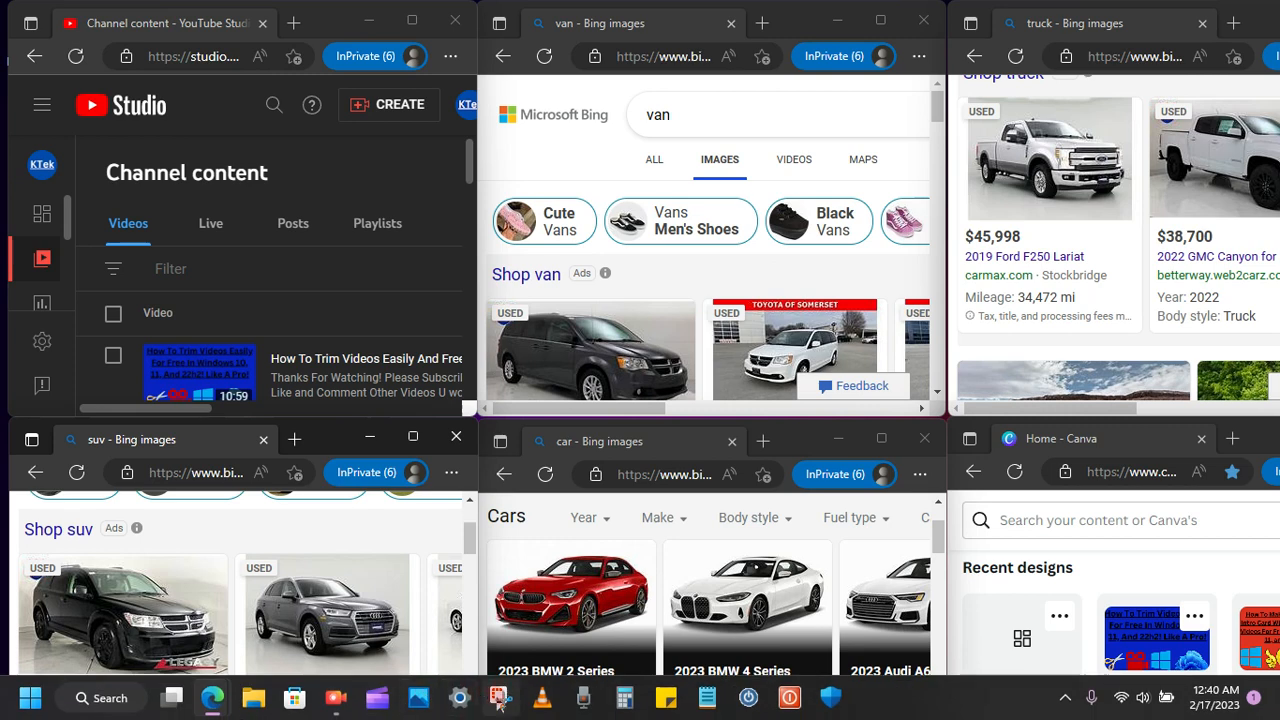
pyautogui.click(499, 699)
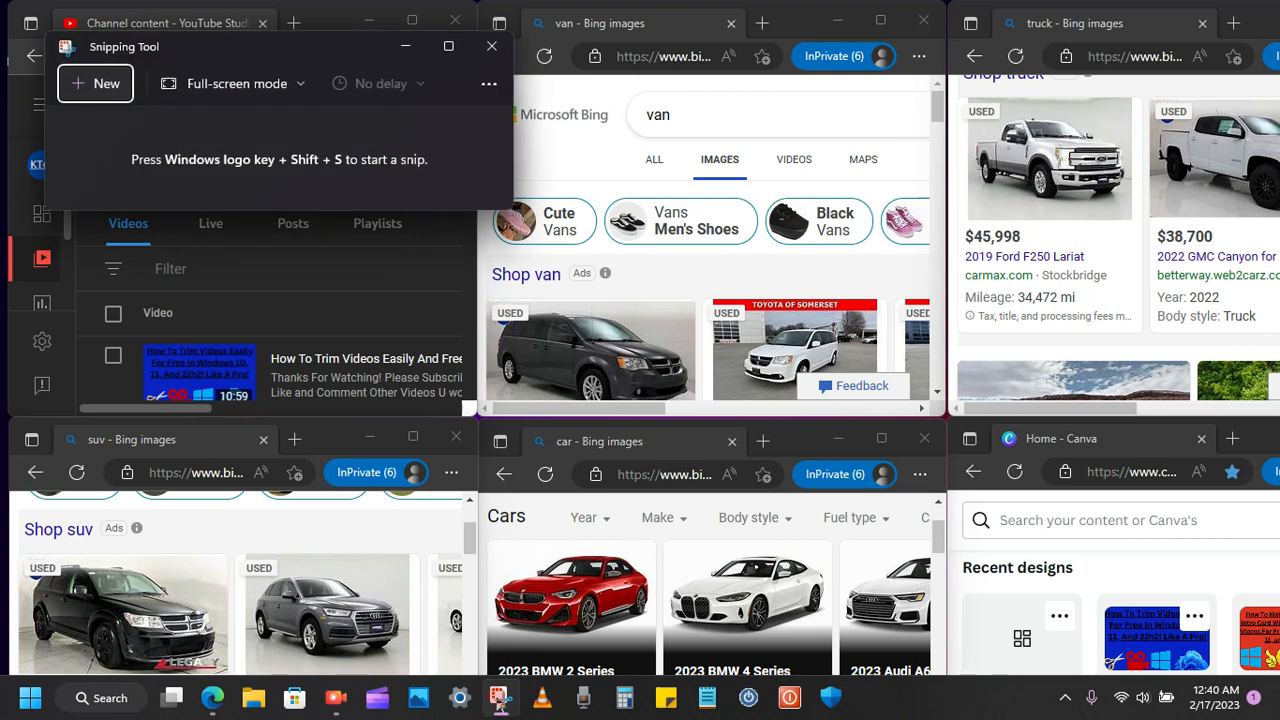
pyautogui.click(97, 88)
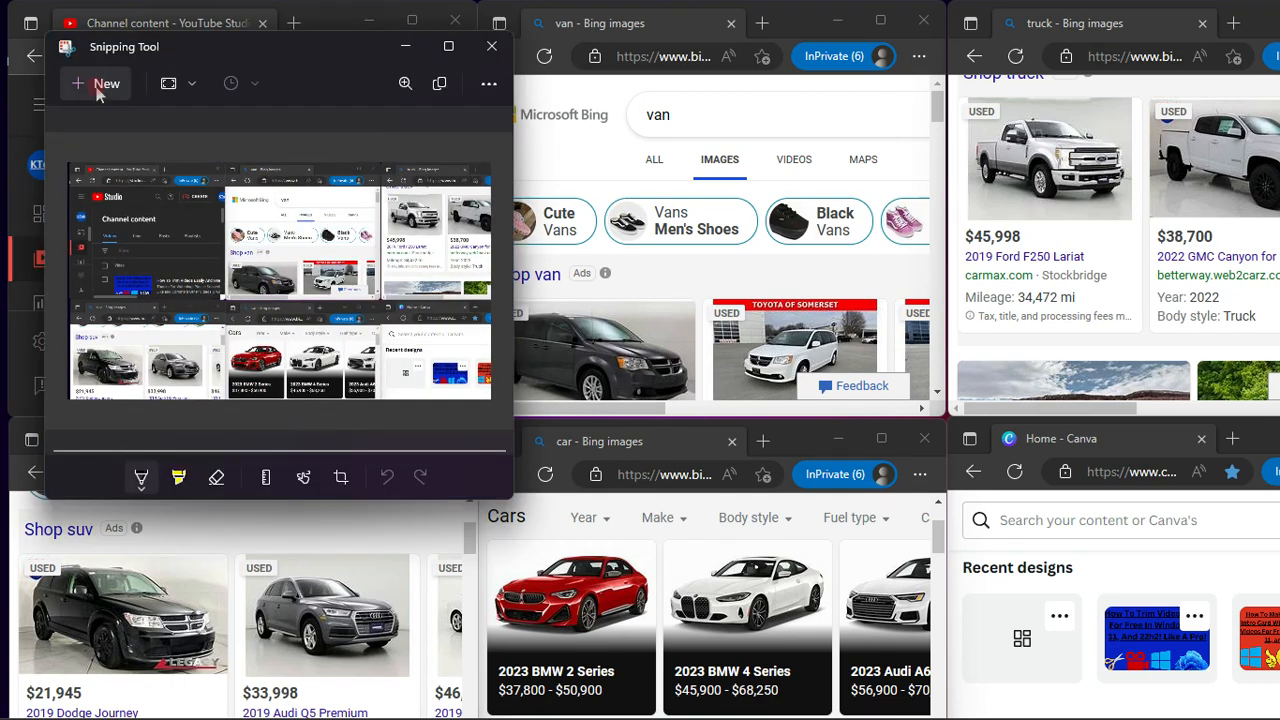
pyautogui.click(491, 47)
# Step: Look up the new screenshot in the Pictures > Screenshots folder in File Explorer, then minimize that window
pyautogui.moveTo(210, 706)
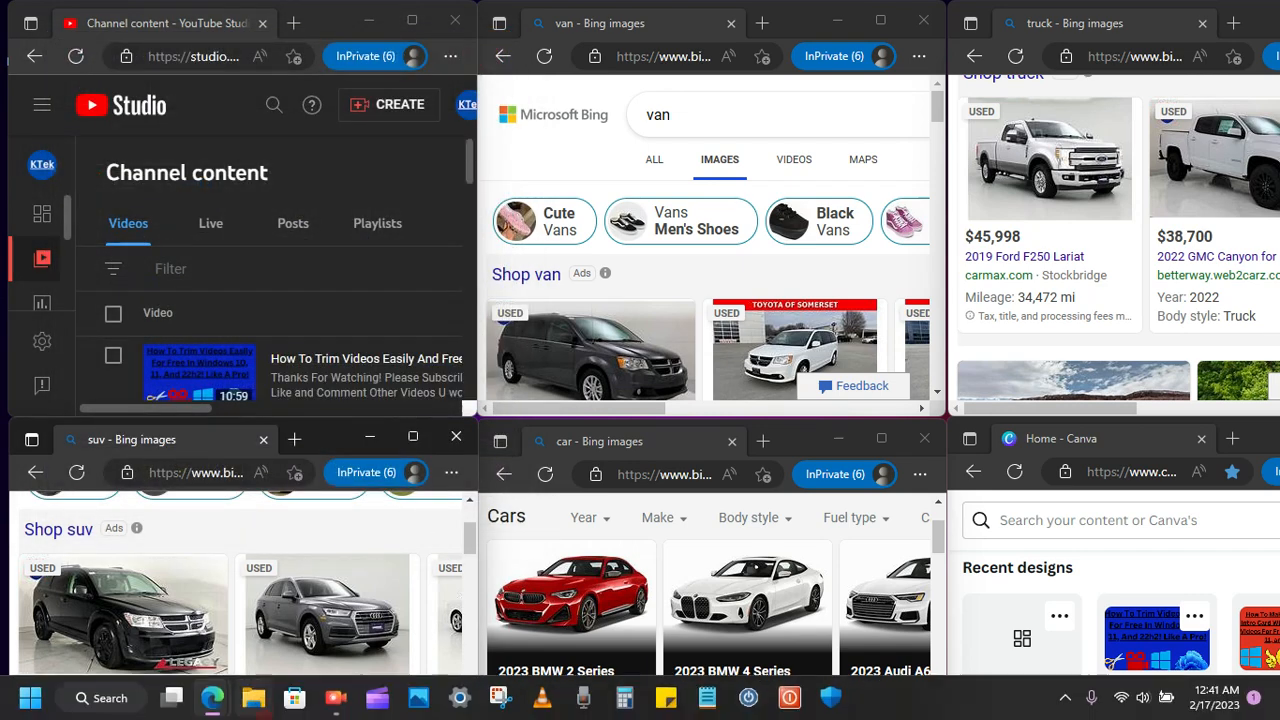
pyautogui.click(254, 699)
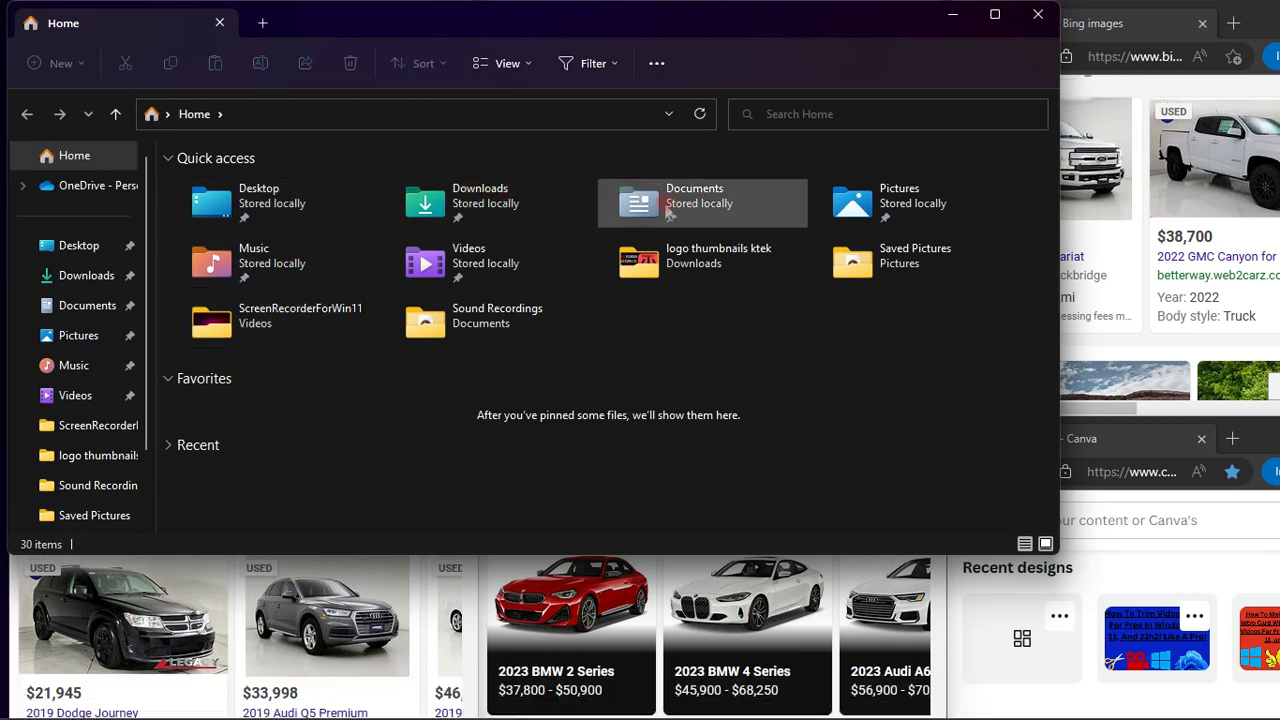
pyautogui.doubleClick(863, 206)
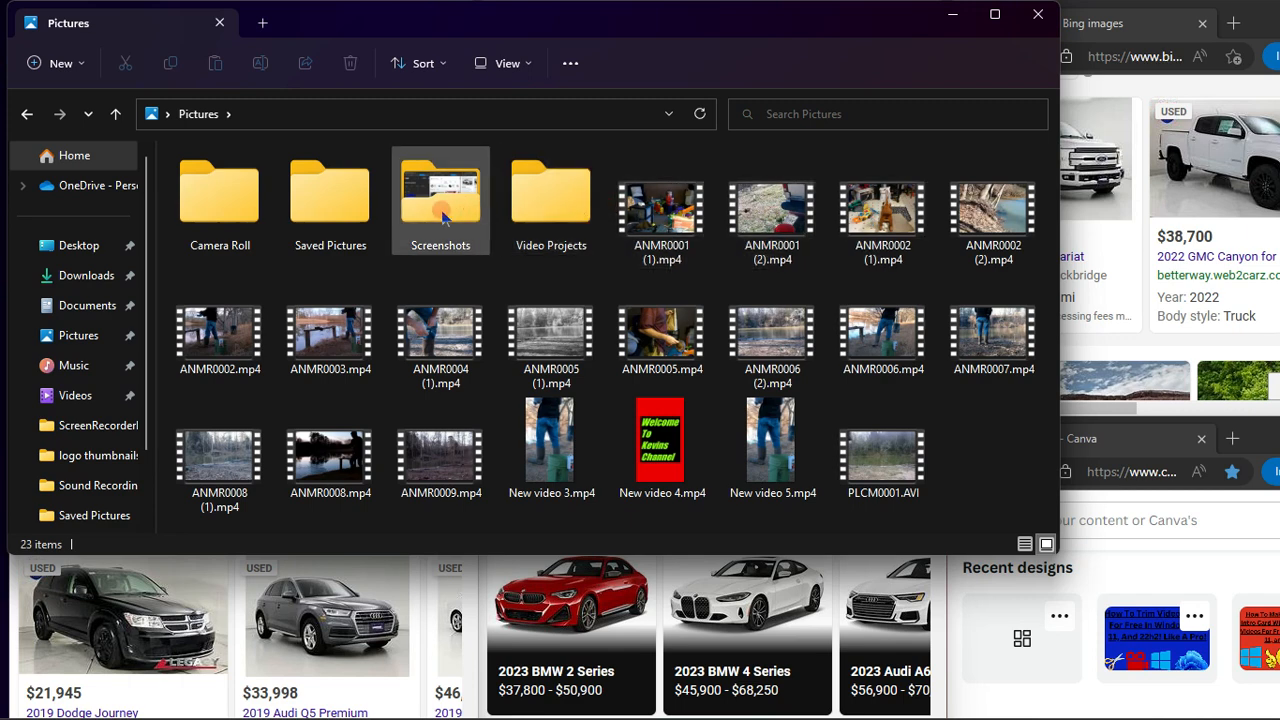
pyautogui.doubleClick(443, 217)
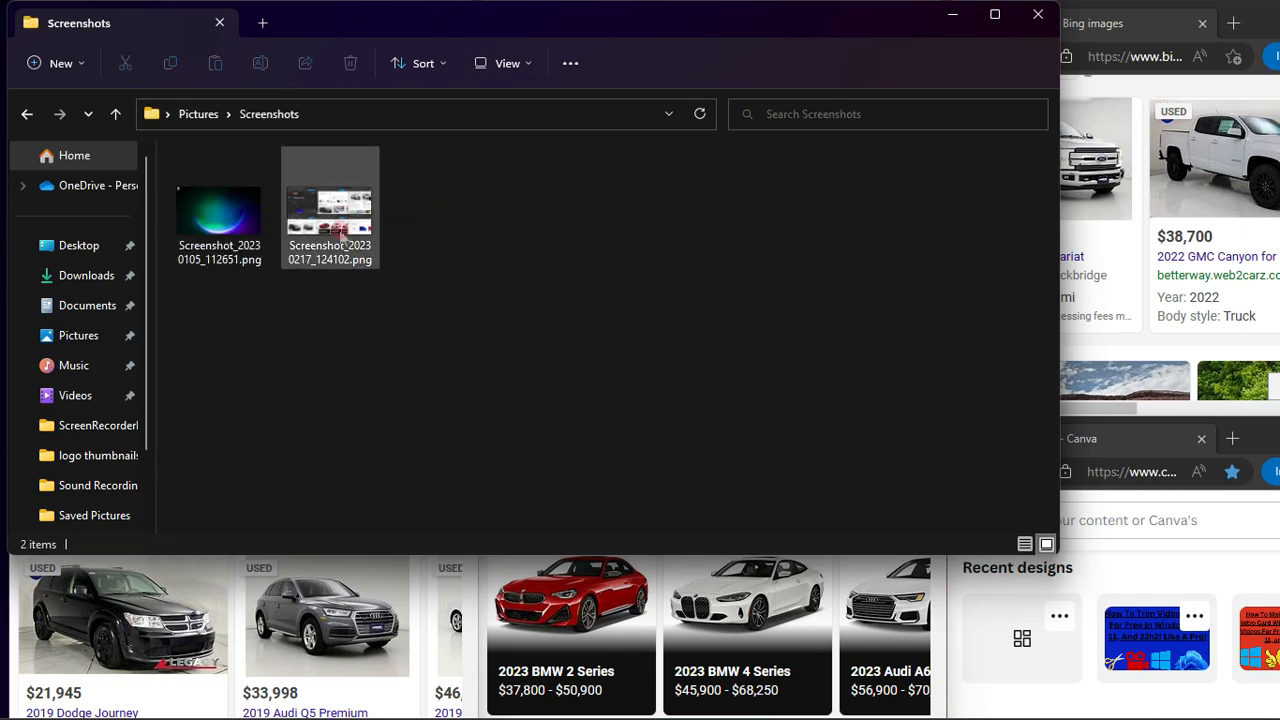
pyautogui.click(953, 16)
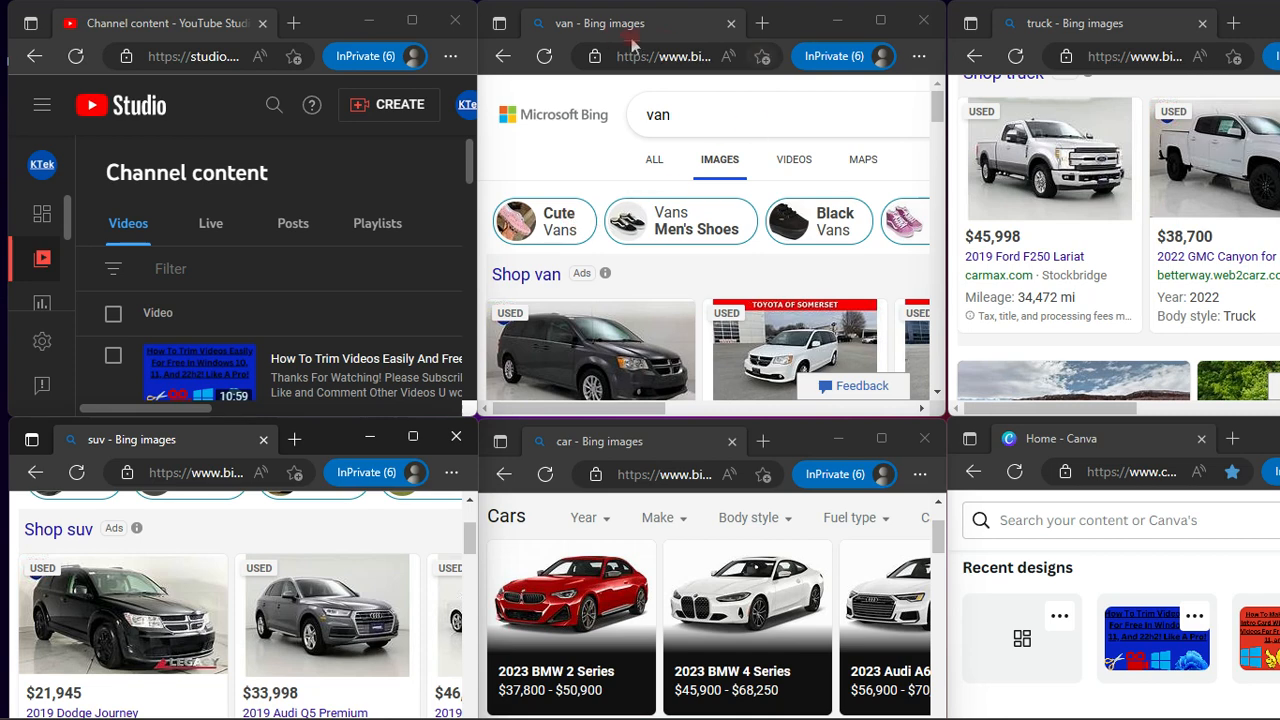
# Step: Merge the van, truck, Canva, car and suv tabs back into the YouTube Studio window and maximize it
pyautogui.moveTo(620, 28); pyautogui.dragTo(217, 22)
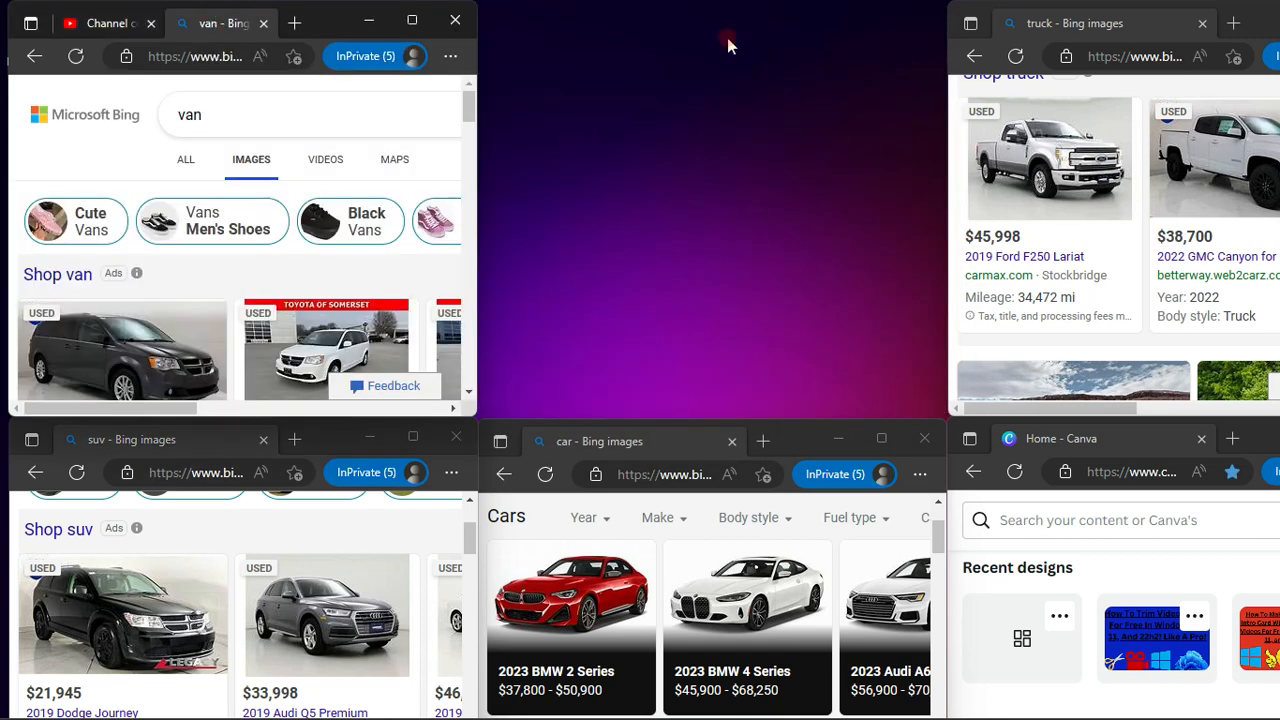
pyautogui.moveTo(1070, 32); pyautogui.dragTo(255, 6)
pyautogui.moveTo(1049, 436); pyautogui.dragTo(207, 23)
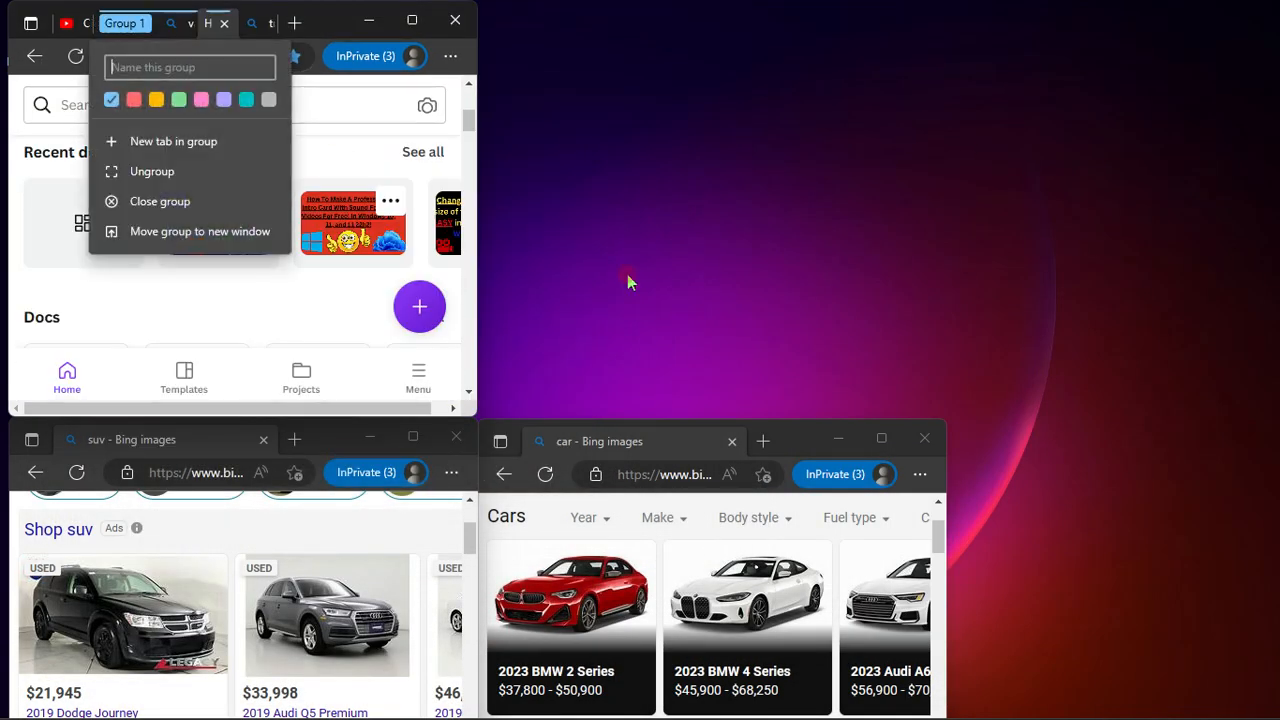
pyautogui.moveTo(630, 452); pyautogui.dragTo(234, 37)
pyautogui.moveTo(212, 444); pyautogui.dragTo(205, 28)
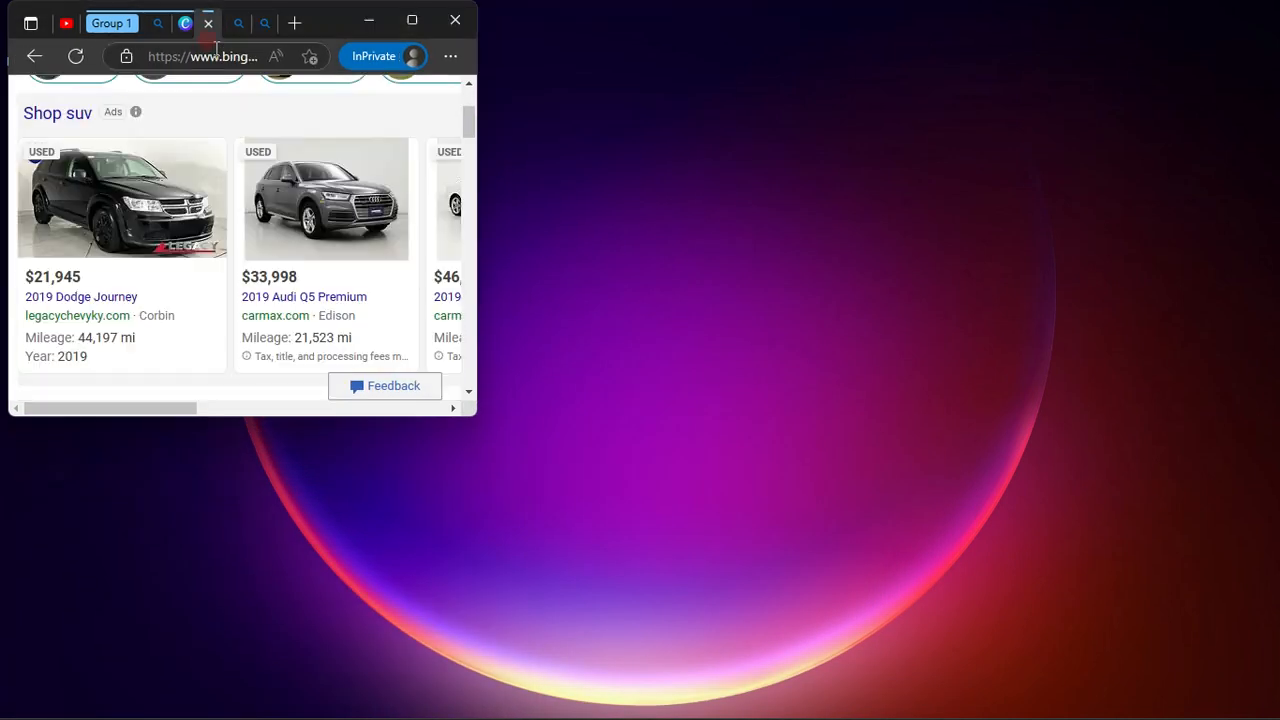
pyautogui.click(410, 21)
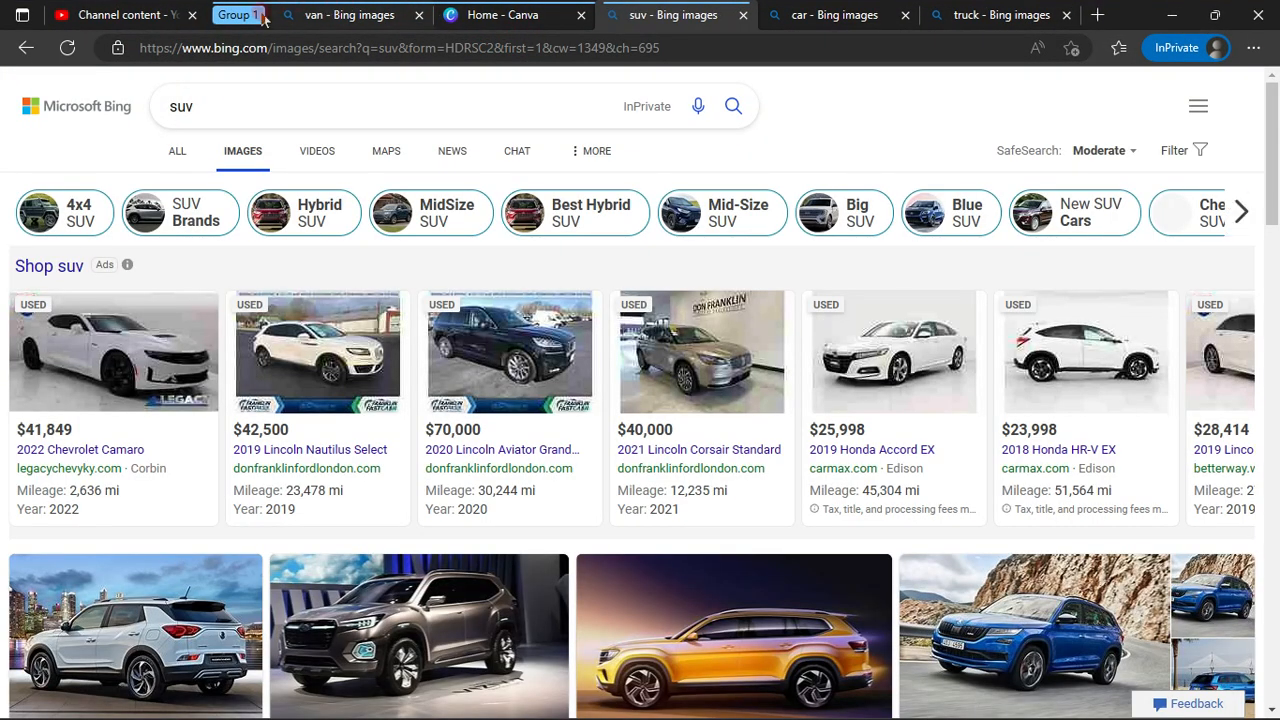
# Step: Ungroup the Group 1 tabs, and minimize and restore the browser window
pyautogui.rightClick(240, 15)
pyautogui.click(265, 170)
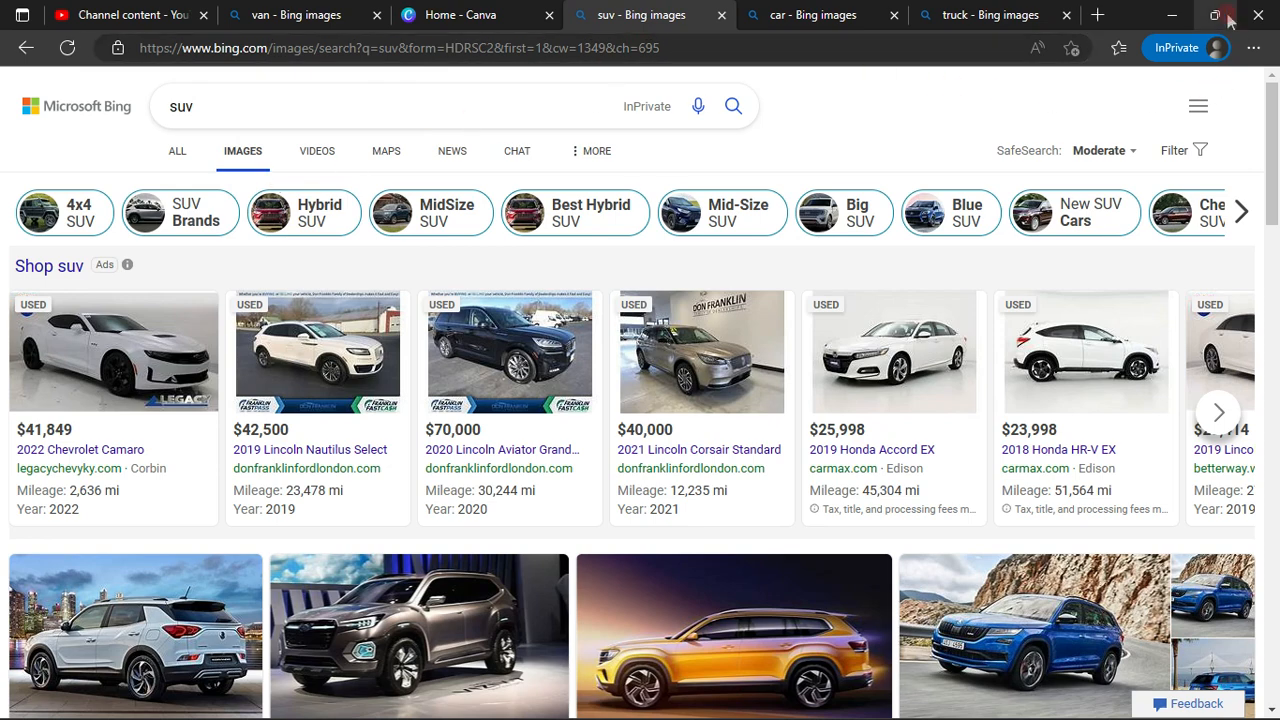
pyautogui.click(1168, 18)
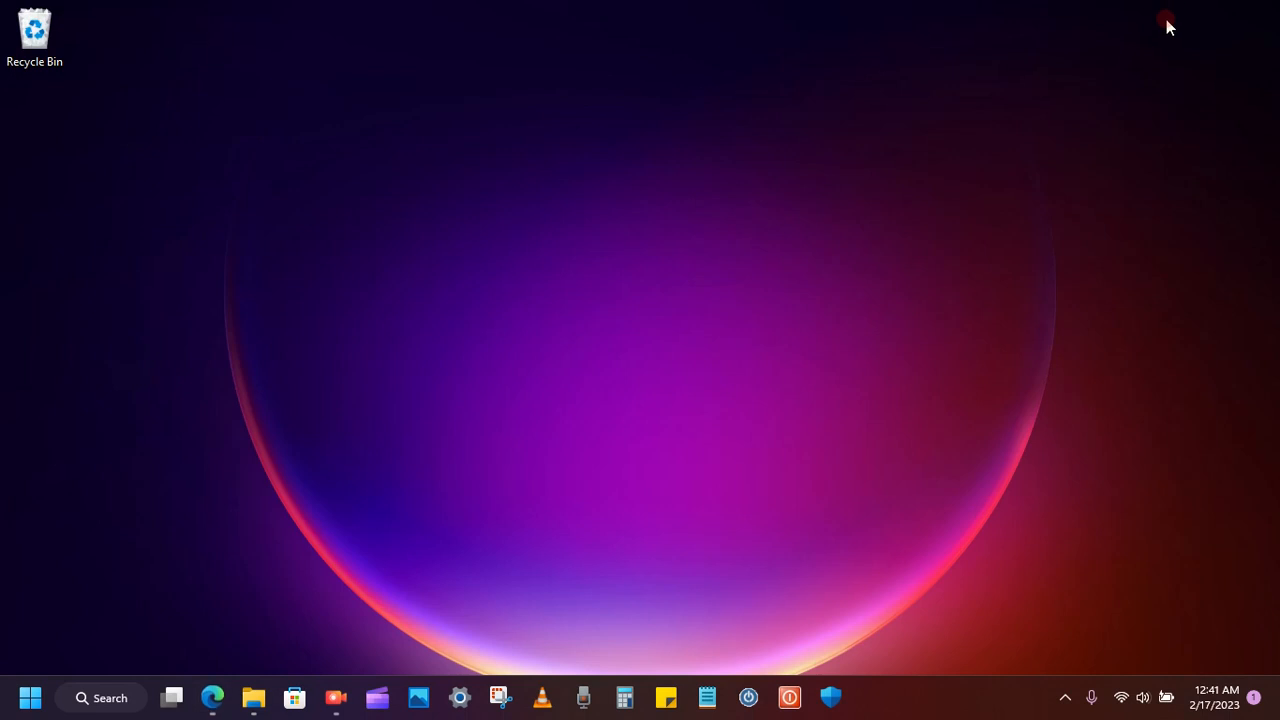
pyautogui.click(213, 699)
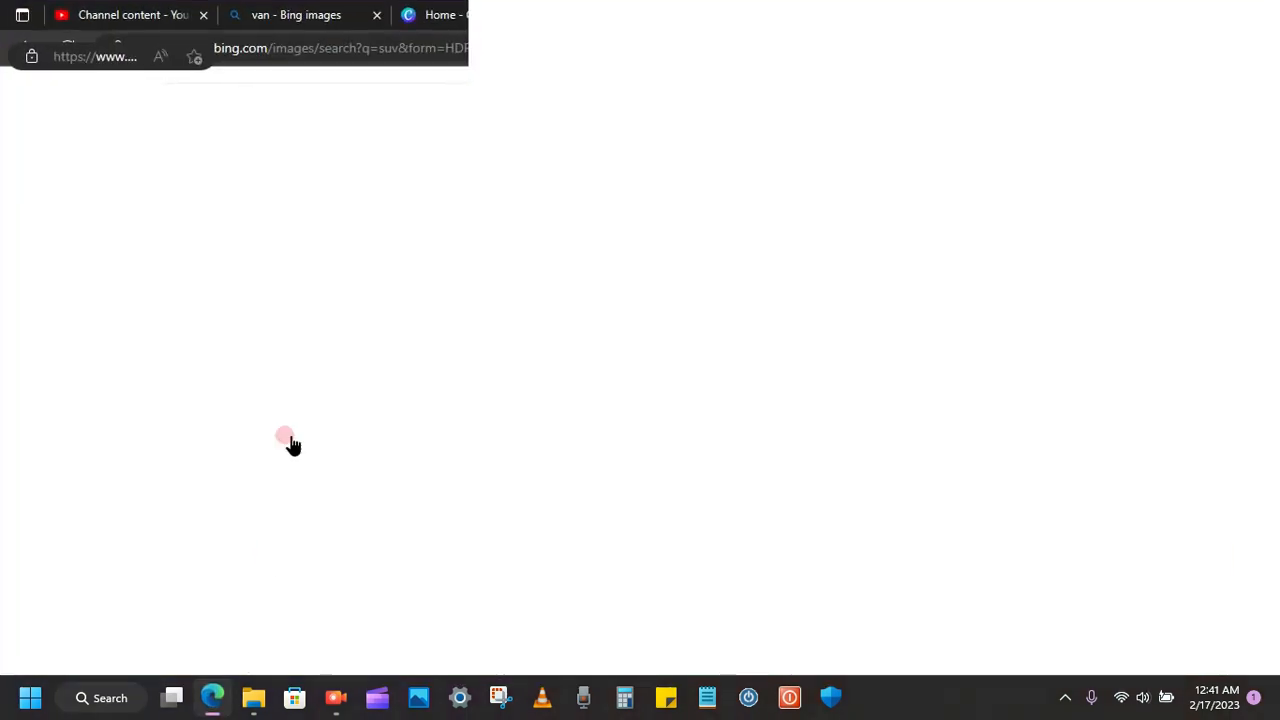
# Step: Create a new blank YouTube Thumbnail design from the Canva home page
pyautogui.click(440, 15)
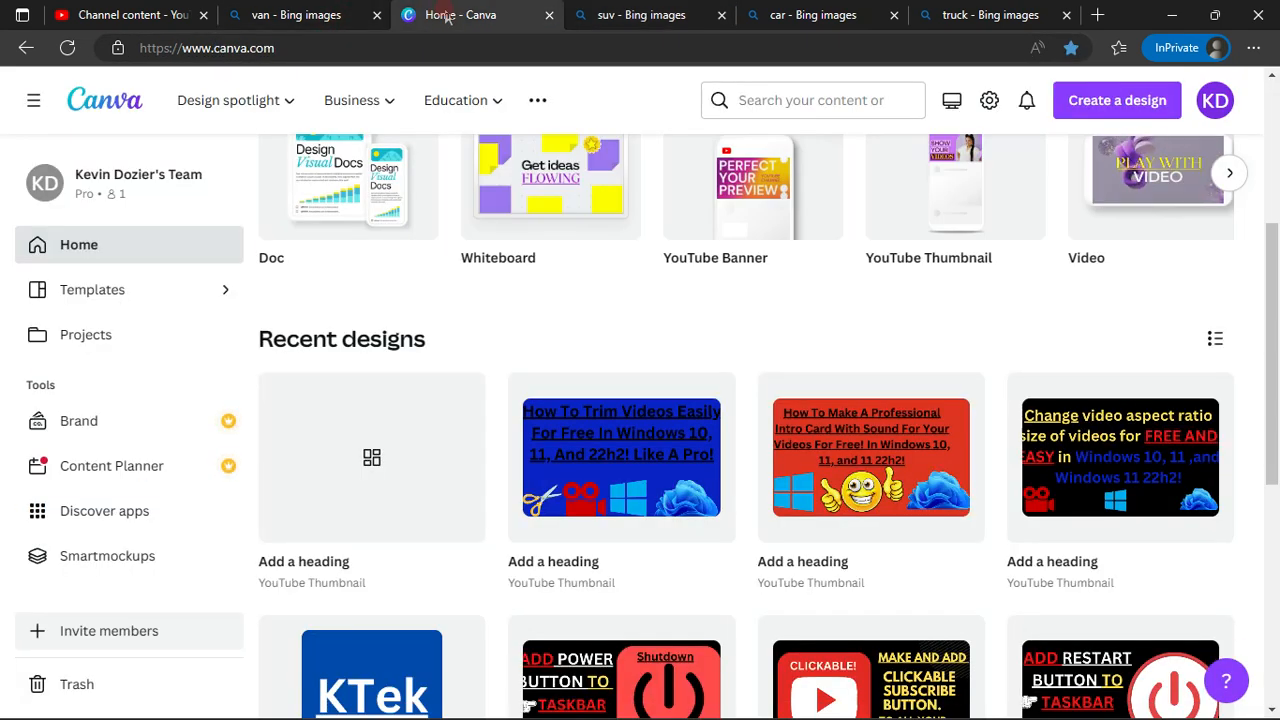
pyautogui.scroll(3, 789, 386)
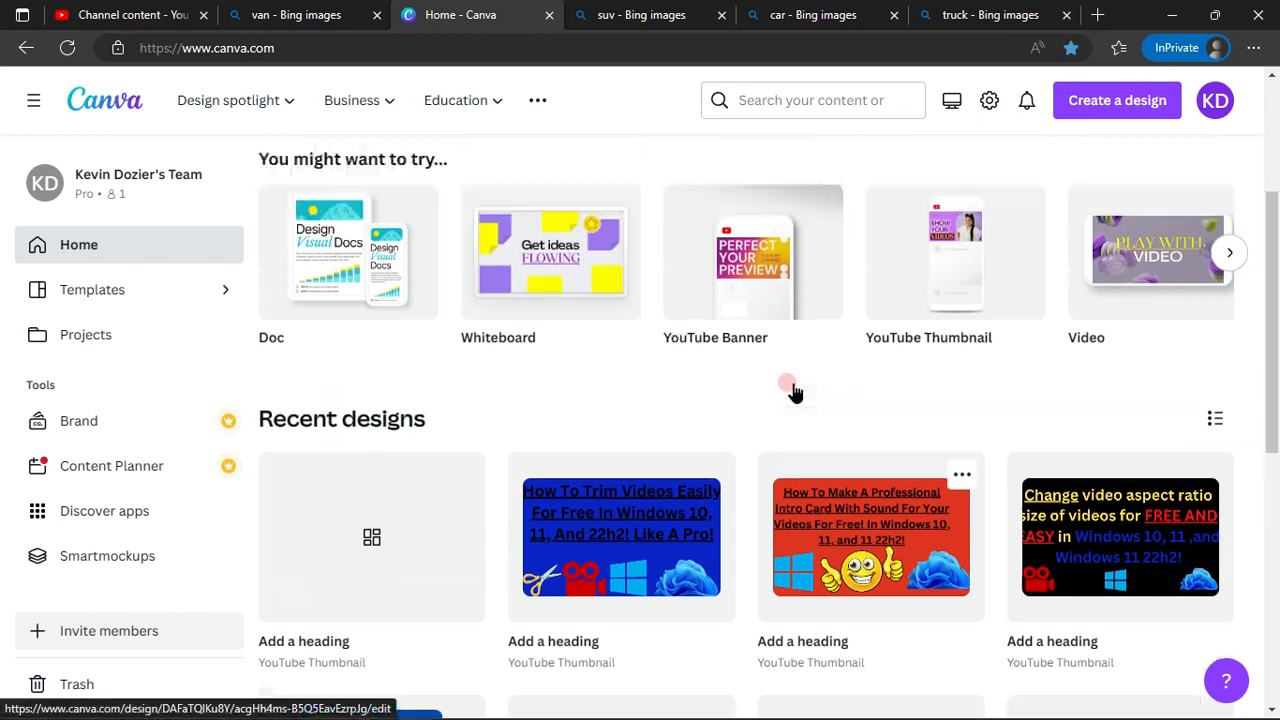
pyautogui.click(903, 466)
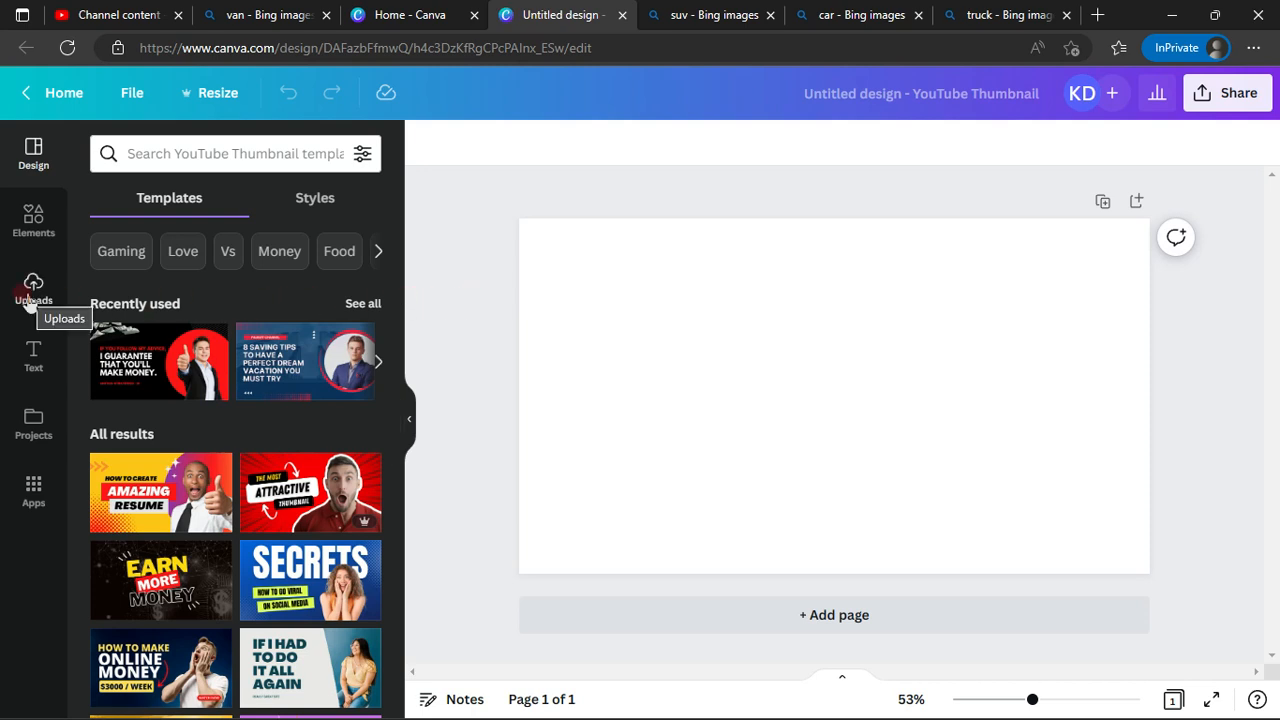
# Step: Add a heading to the thumbnail, place it in the page's upper-left corner, and widen its text box to about four-fifths of the page
pyautogui.click(33, 360)
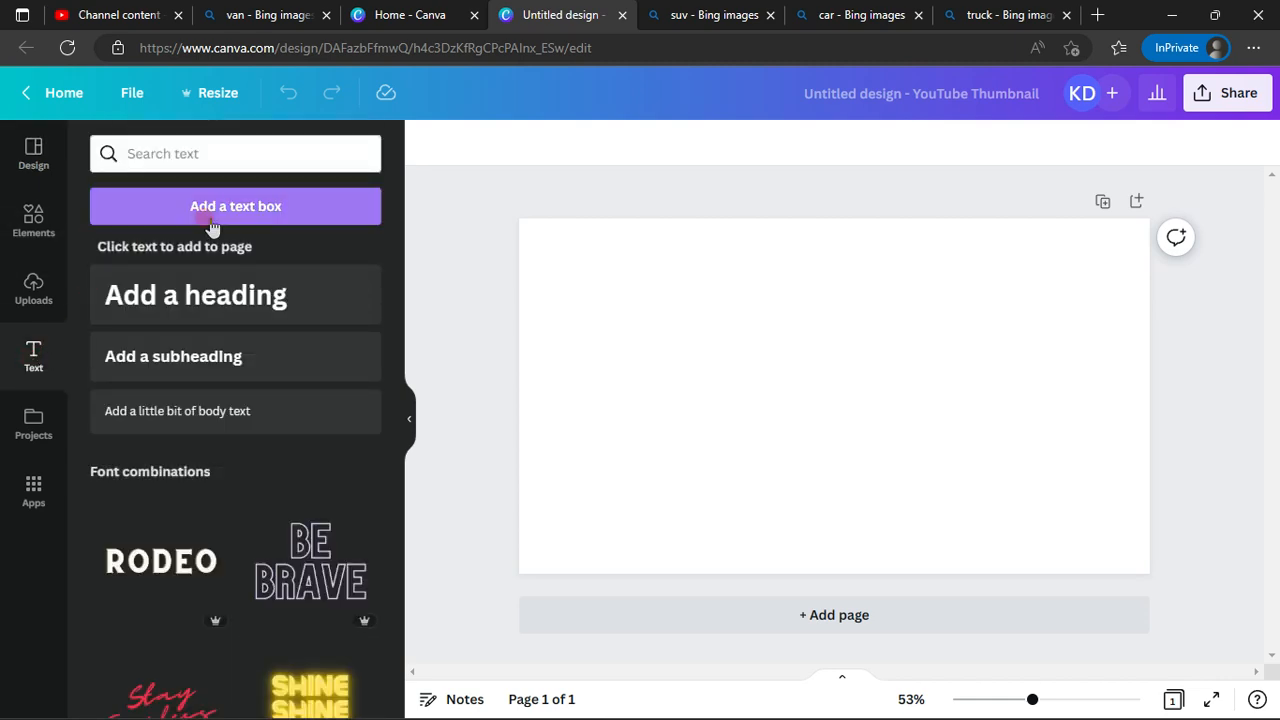
pyautogui.click(240, 298)
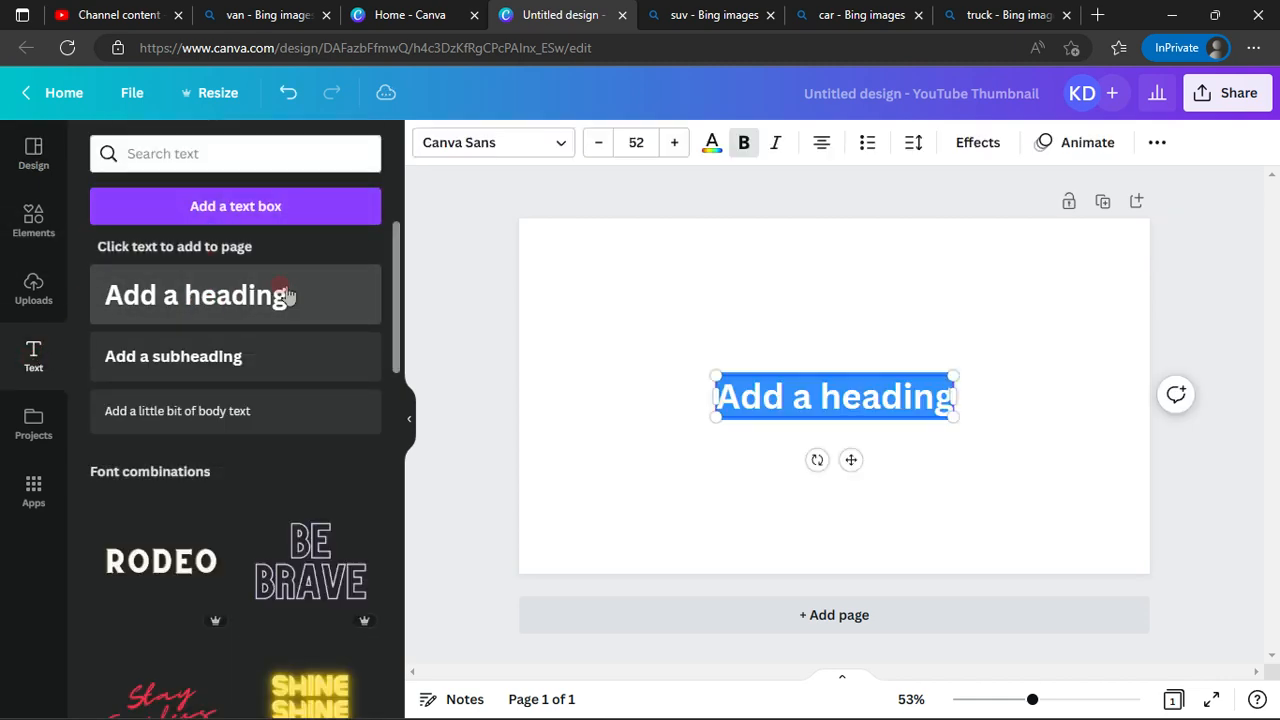
pyautogui.click(708, 489)
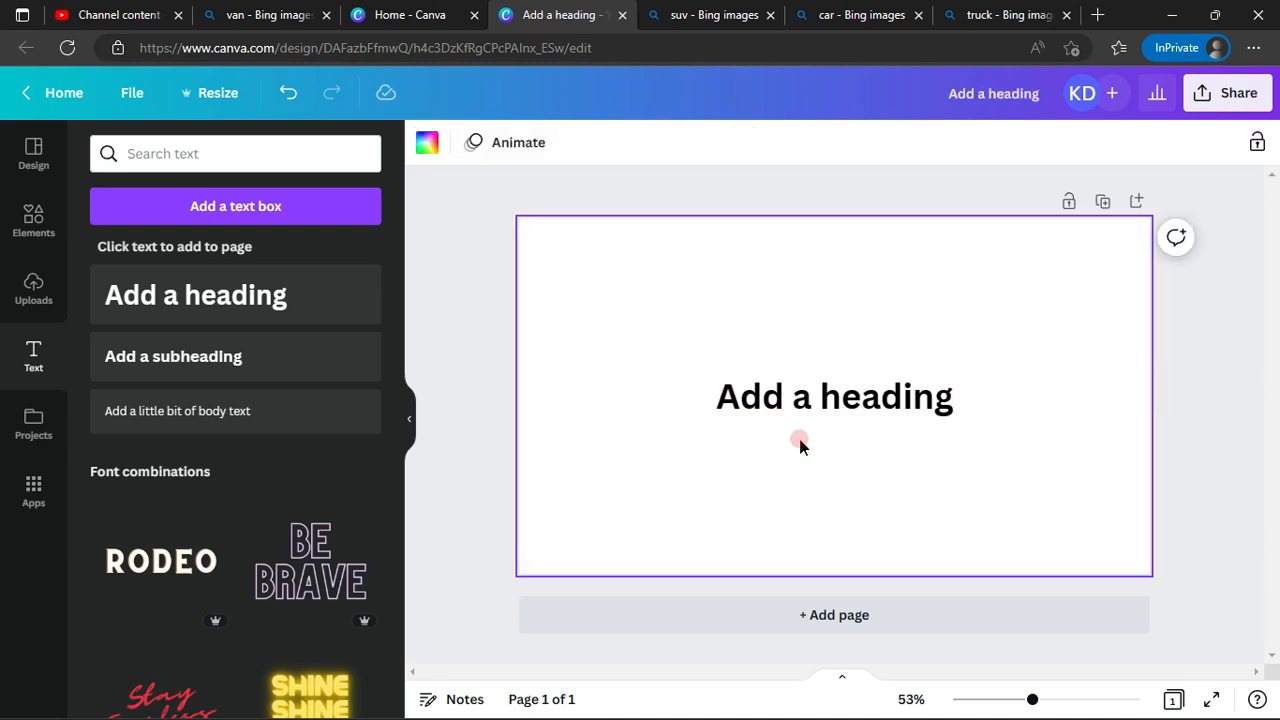
pyautogui.moveTo(827, 410); pyautogui.dragTo(634, 246)
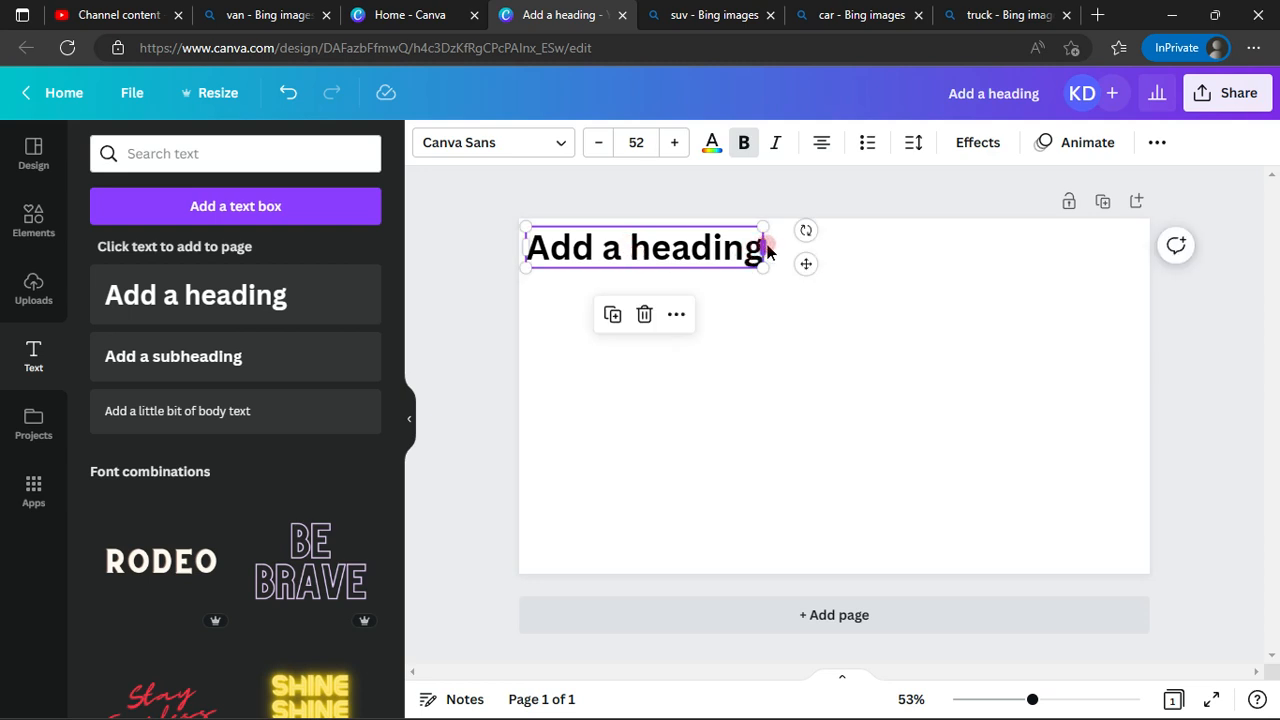
pyautogui.moveTo(770, 242); pyautogui.dragTo(1044, 257)
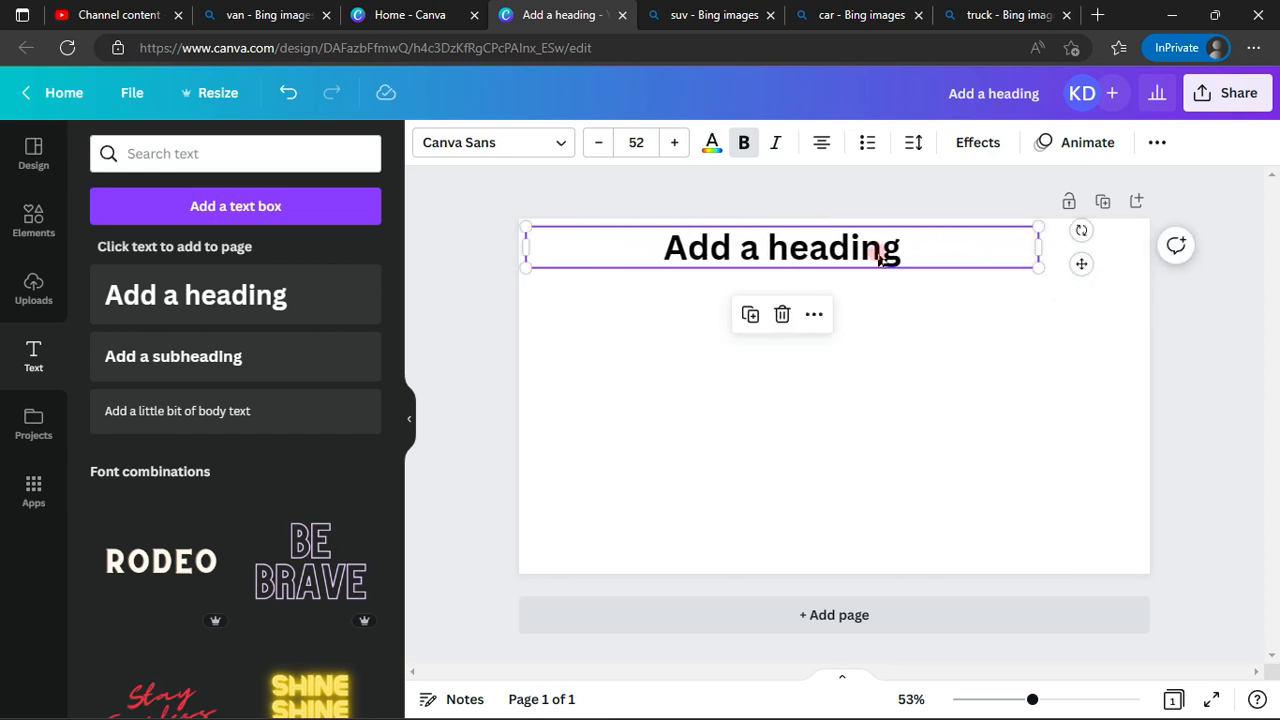
# Step: Replace the placeholder heading with "Not 4 But 6" in non-bold text, correcting any misspelling
pyautogui.doubleClick(900, 250)
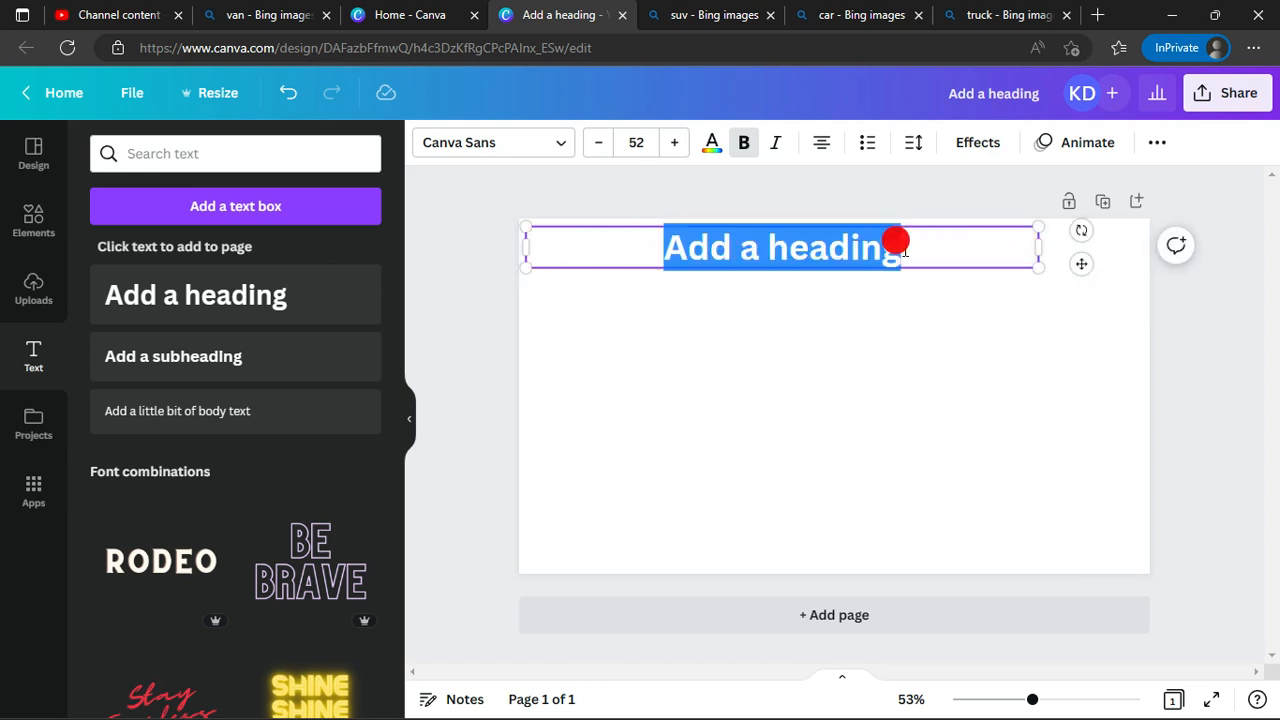
pyautogui.click(900, 245)
pyautogui.press('BackSpace')
pyautogui.press('BackSpace')
pyautogui.press('BackSpace')
pyautogui.press('BackSpace')
pyautogui.press('BackSpace')
pyautogui.press('BackSpace')
pyautogui.press('BackSpace')
pyautogui.press('BackSpace')
pyautogui.press('BackSpace')
pyautogui.press('BackSpace')
pyautogui.press('BackSpace')
pyautogui.press('BackSpace')
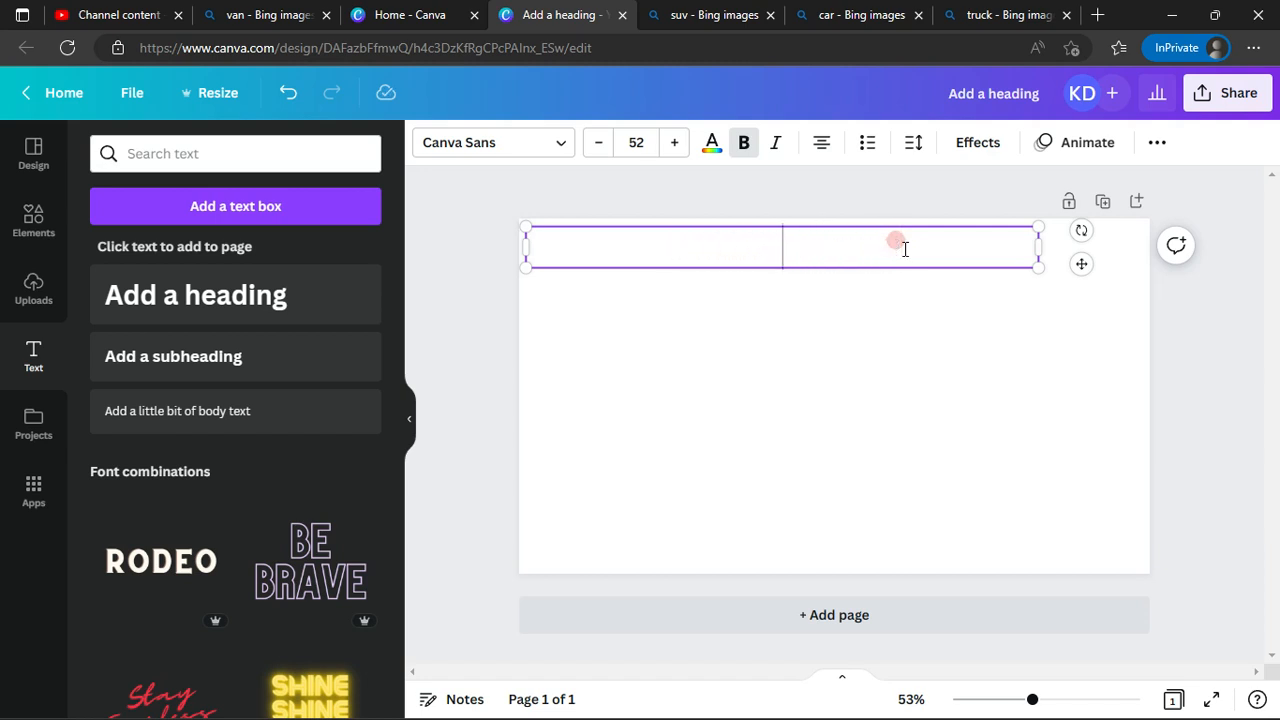
pyautogui.hotkey('ctrl', 'b')
pyautogui.write('No')
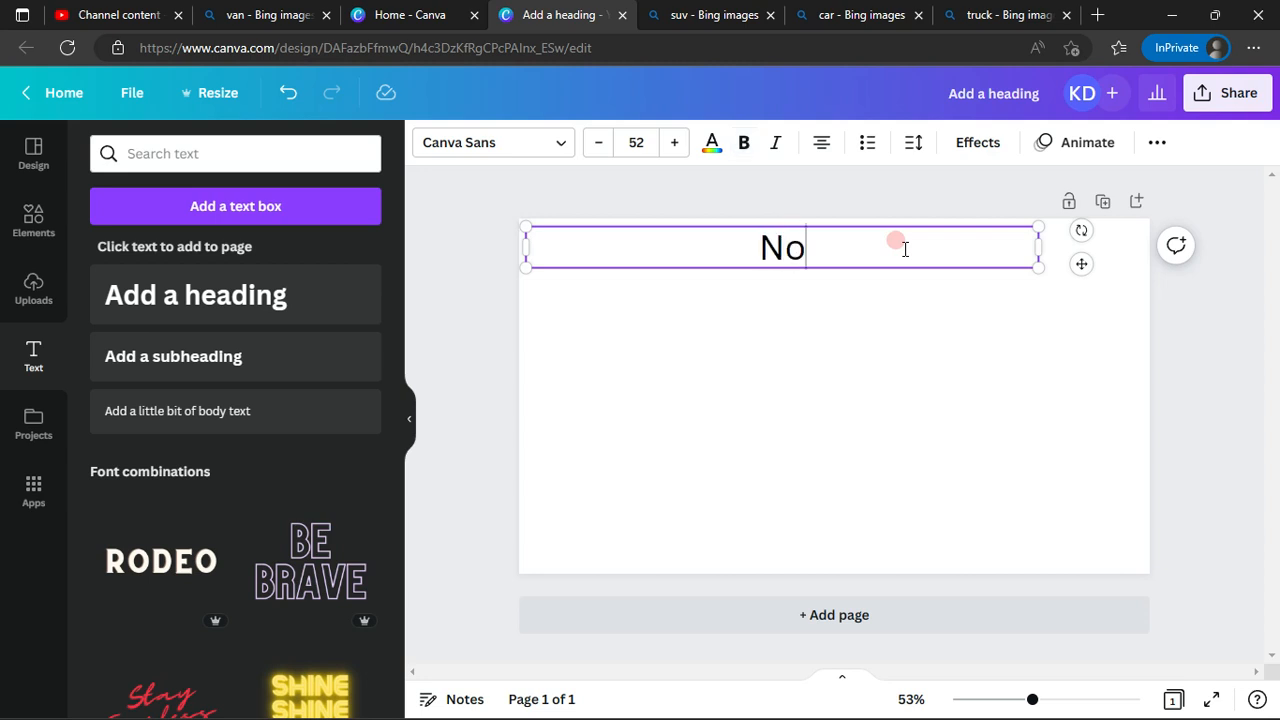
pyautogui.write('tr 4 ')
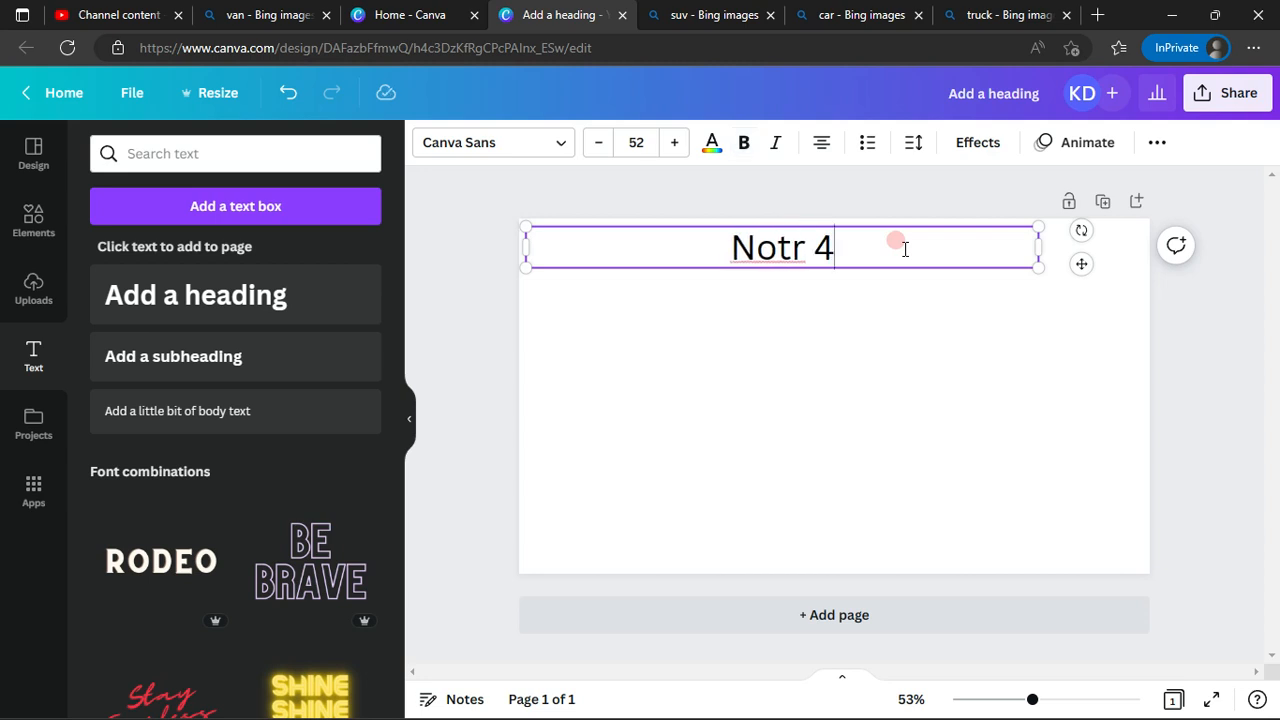
pyautogui.write('But 6')
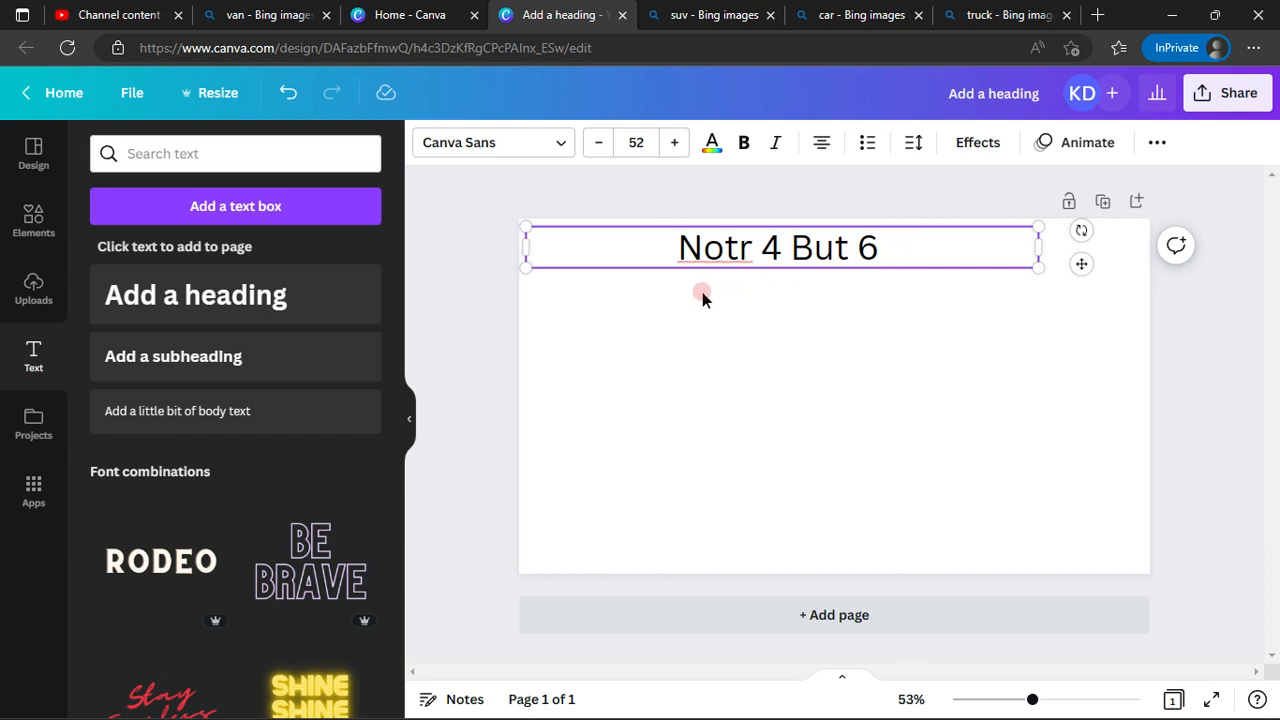
pyautogui.click(750, 247)
pyautogui.press('BackSpace')
pyautogui.click(874, 249)
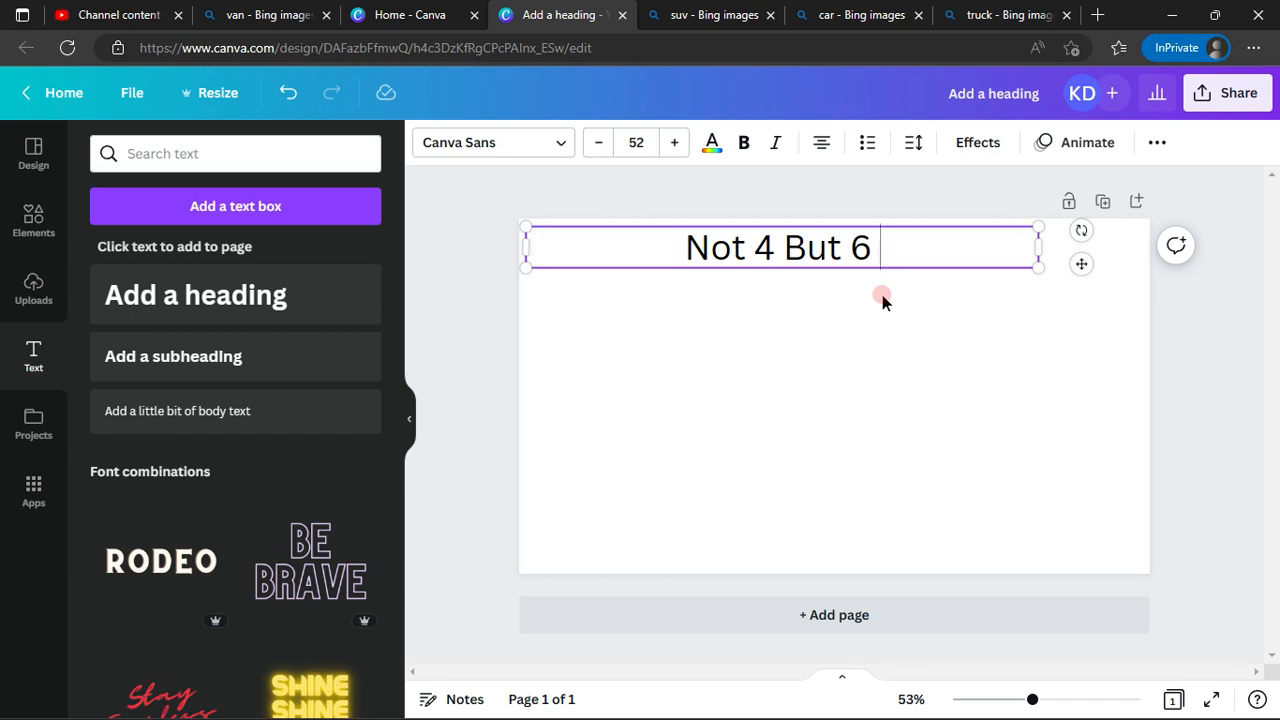
# Step: Extend the heading with "Open Tabs In Microsoft Edge!" after "Not 4 But 6"
pyautogui.write('O')
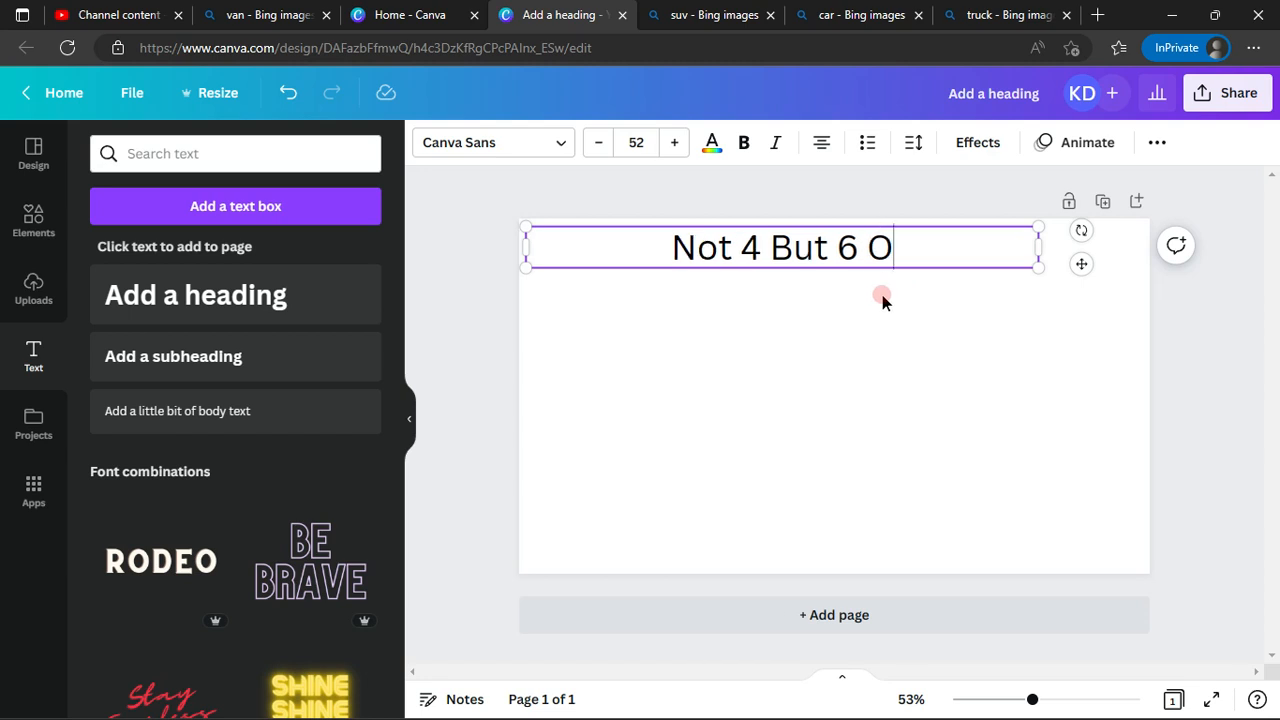
pyautogui.write('pen ')
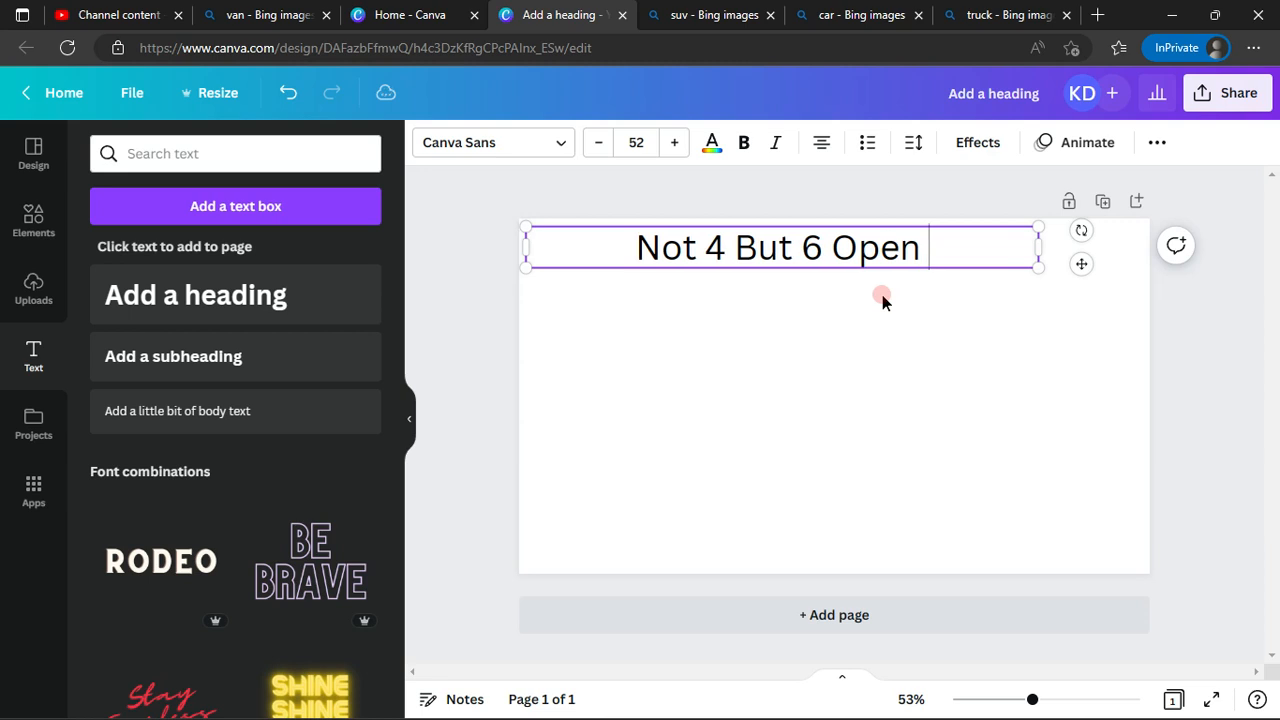
pyautogui.write('Tabs')
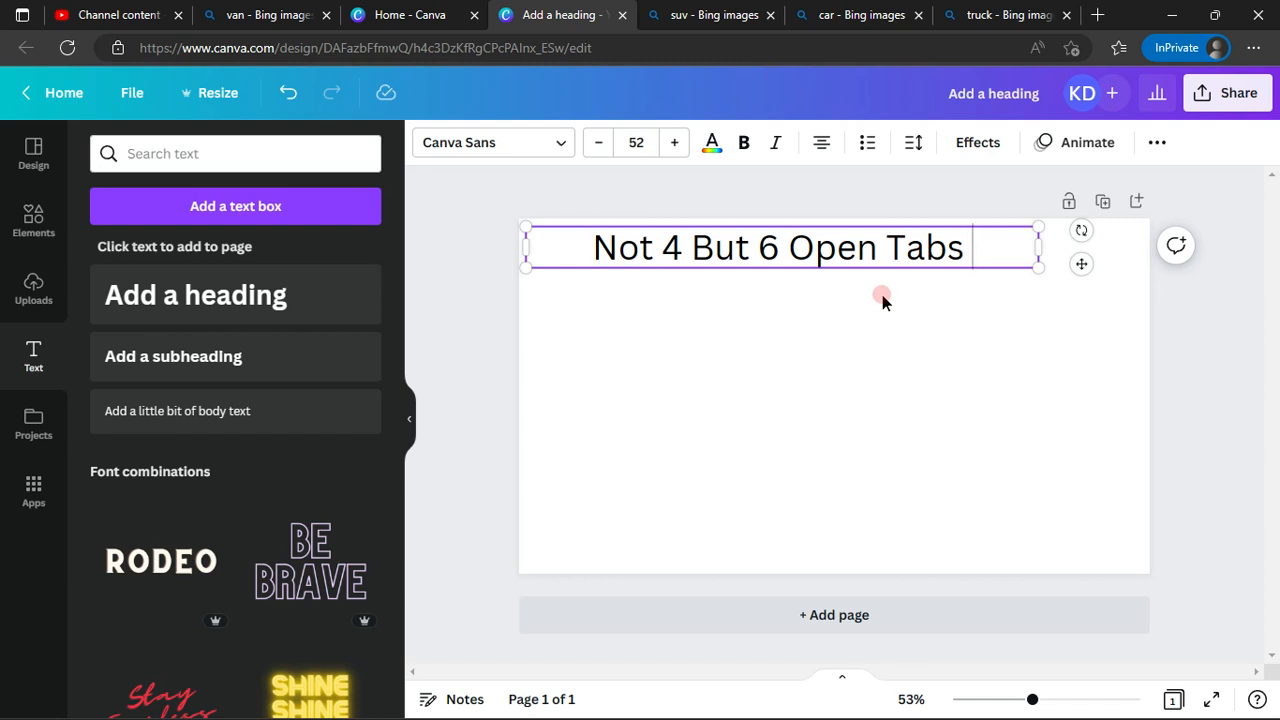
pyautogui.write(' I')
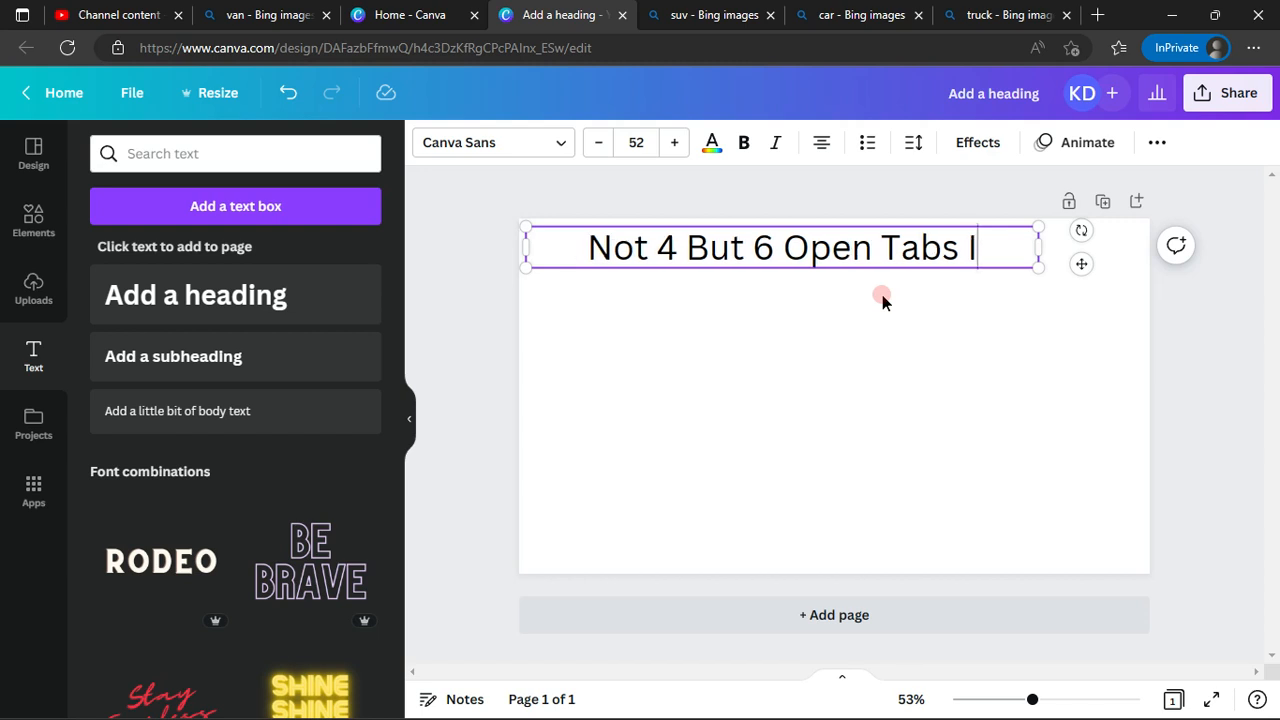
pyautogui.write('n M')
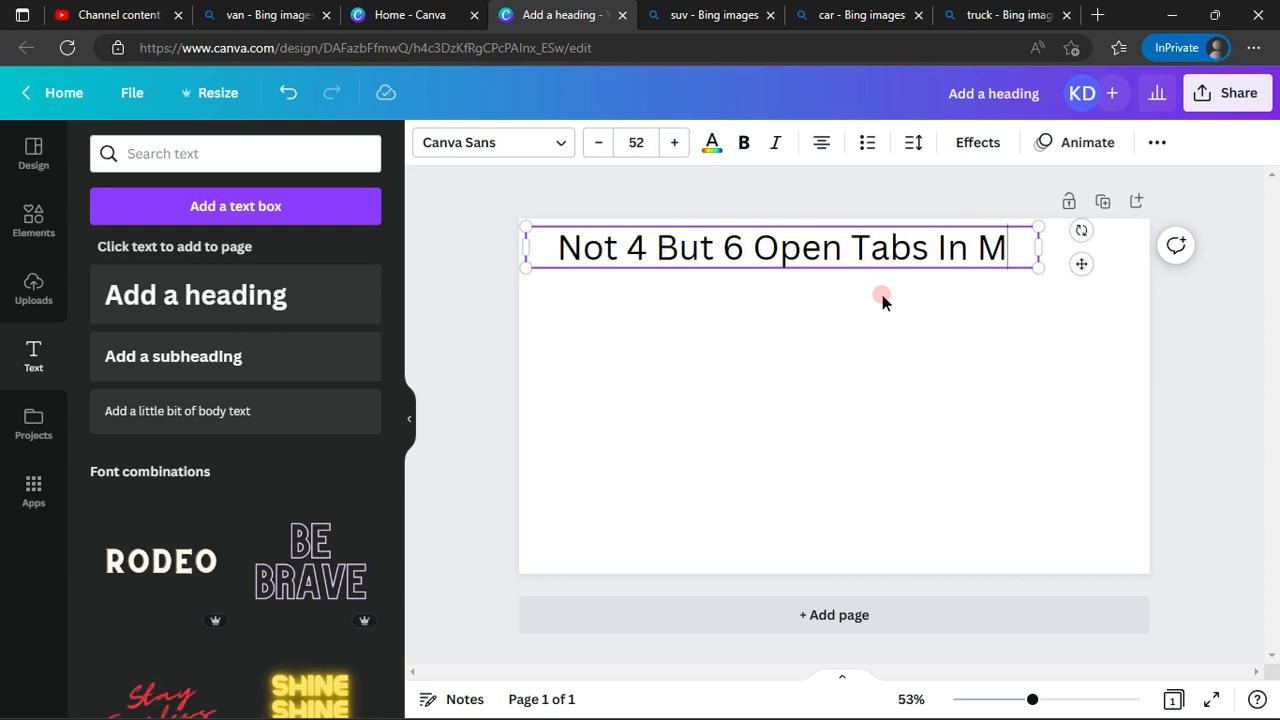
pyautogui.write('Ii')
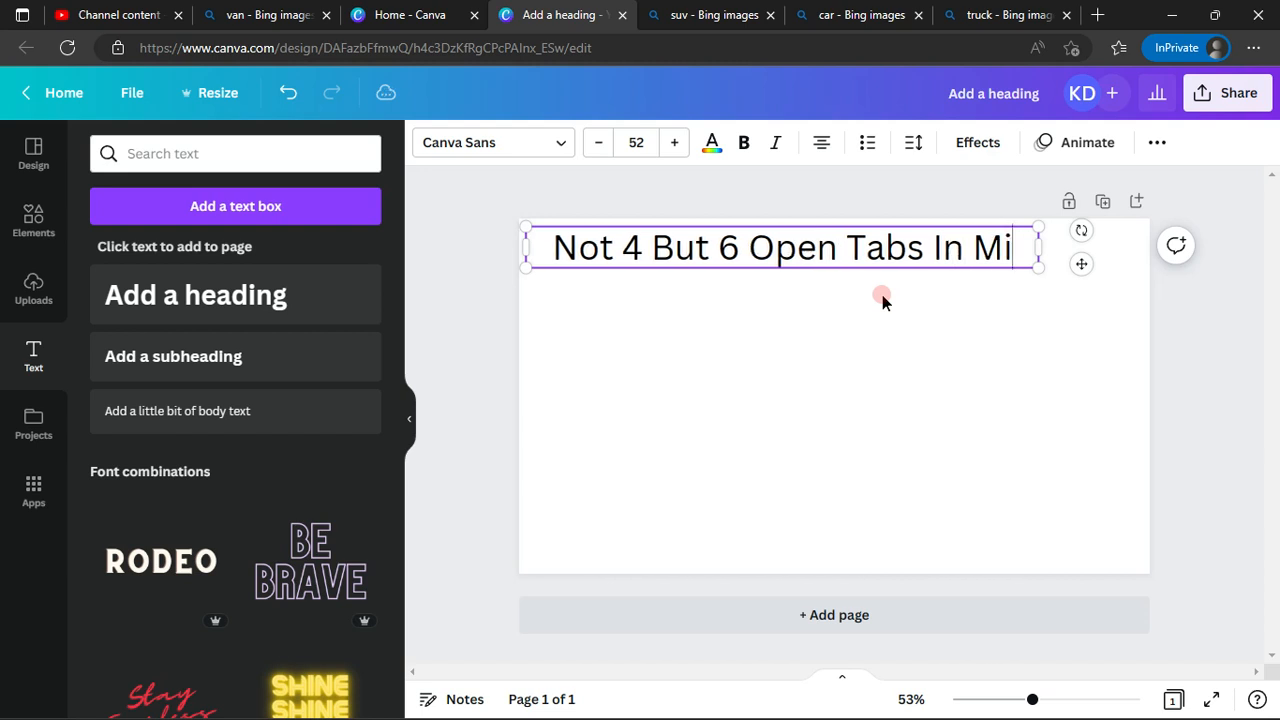
pyautogui.write('cr')
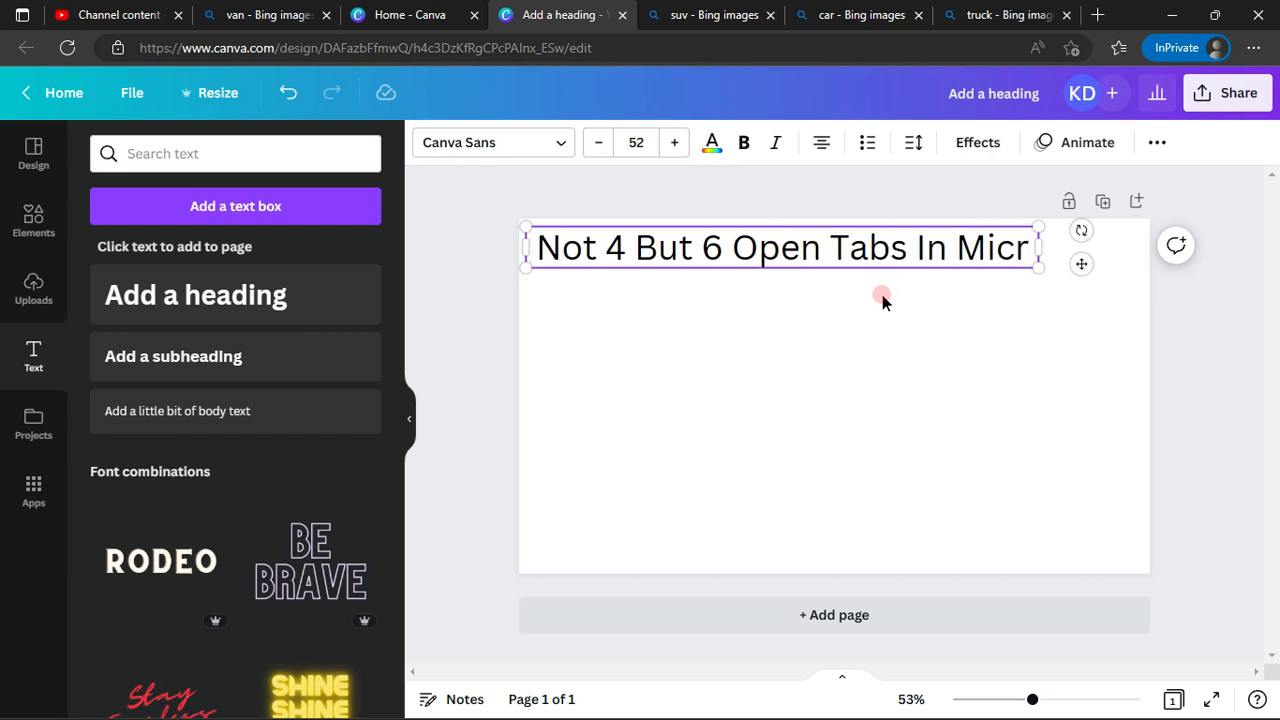
pyautogui.write('o')
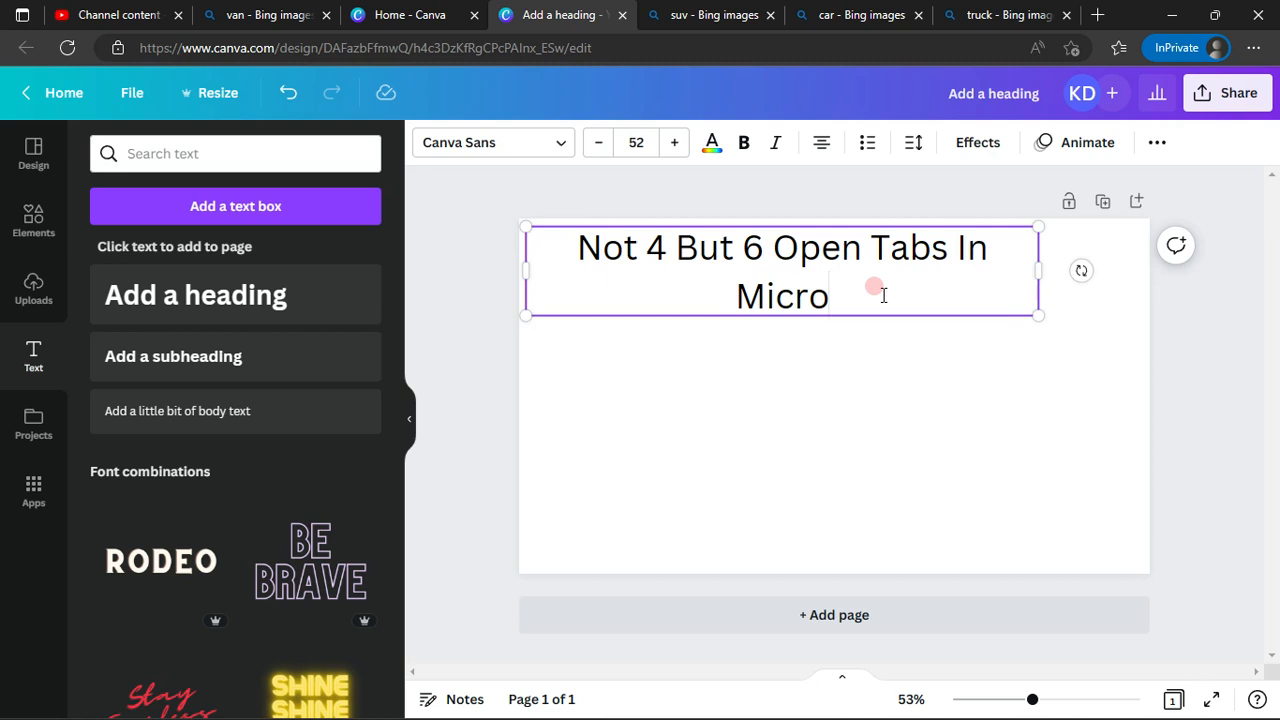
pyautogui.write('soft')
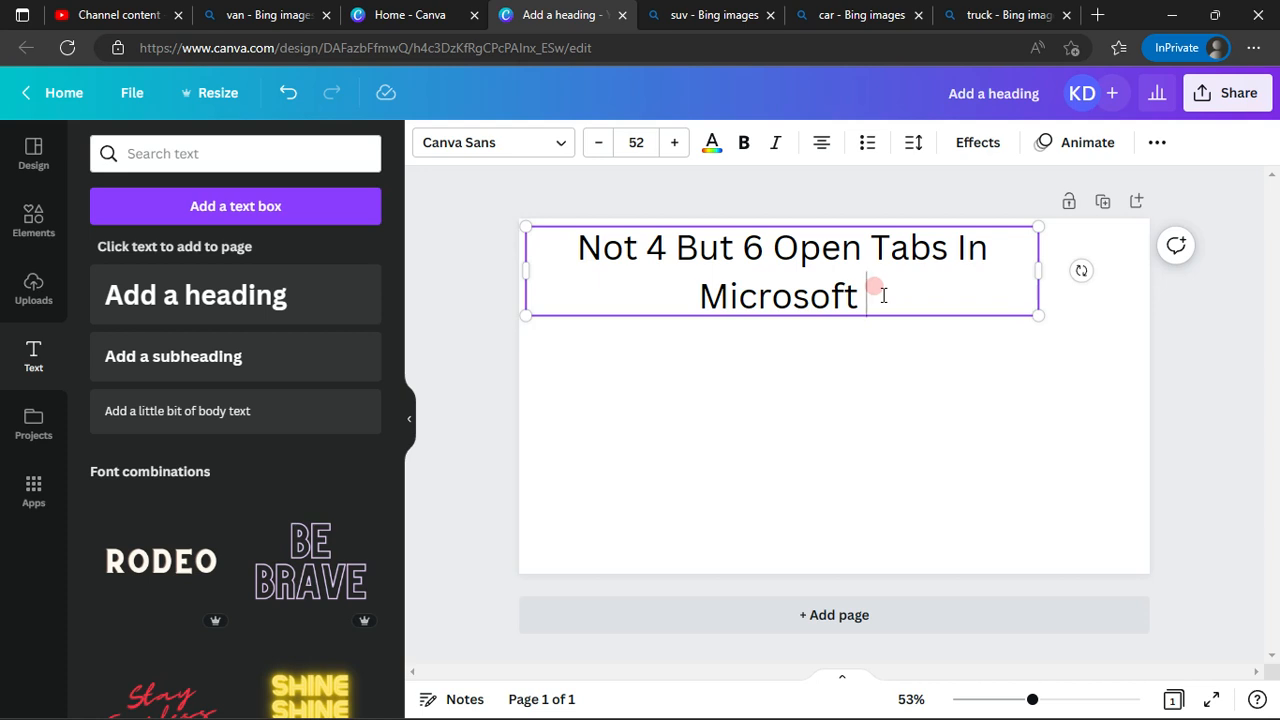
pyautogui.write('E')
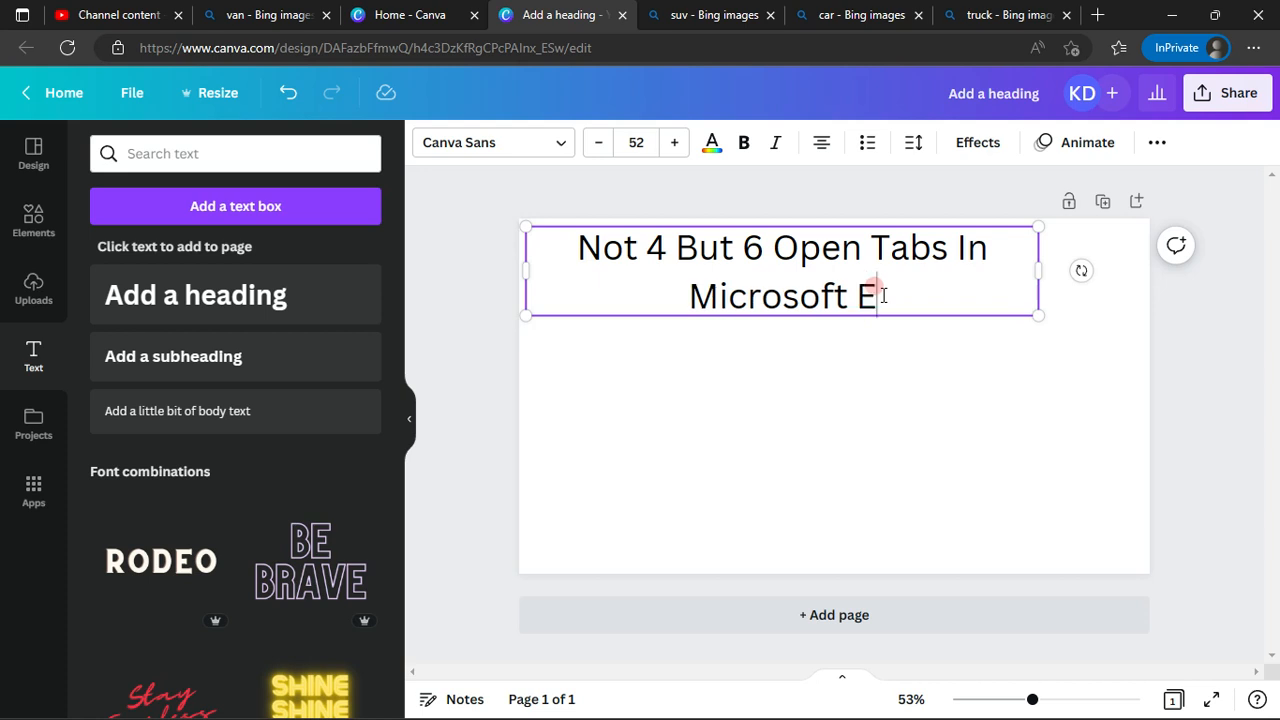
pyautogui.write('dge')
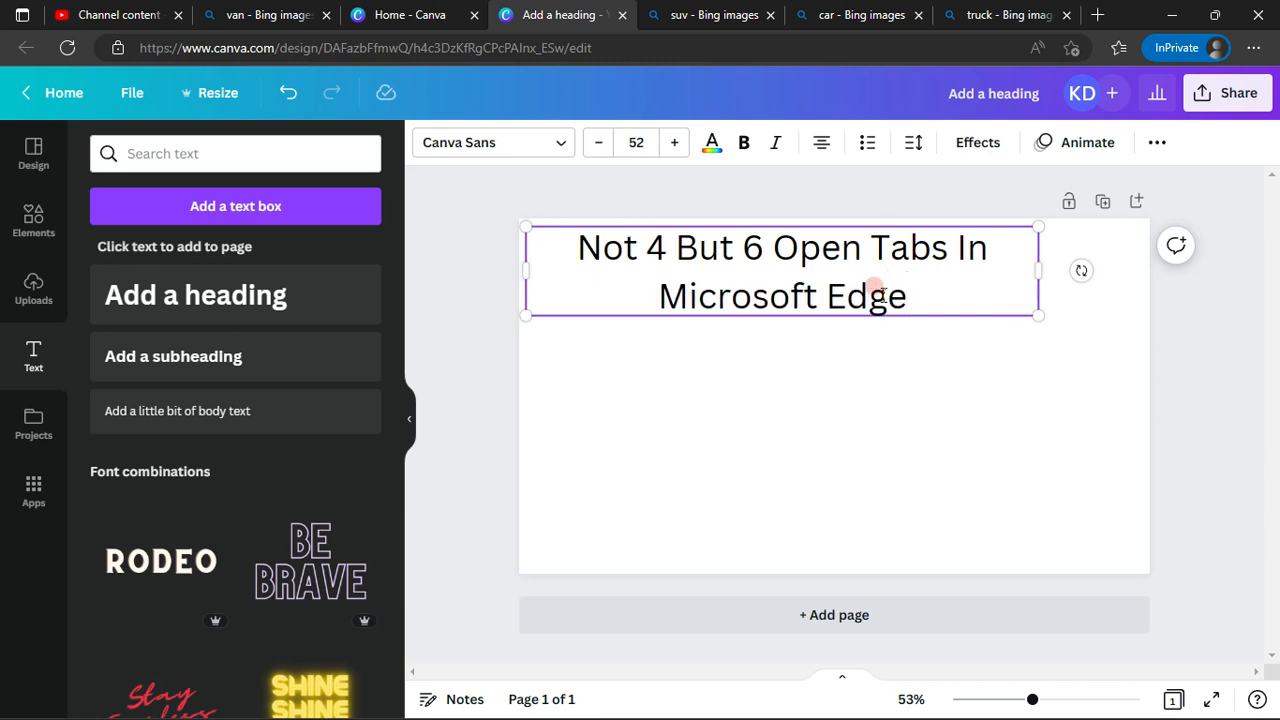
pyautogui.write('!')
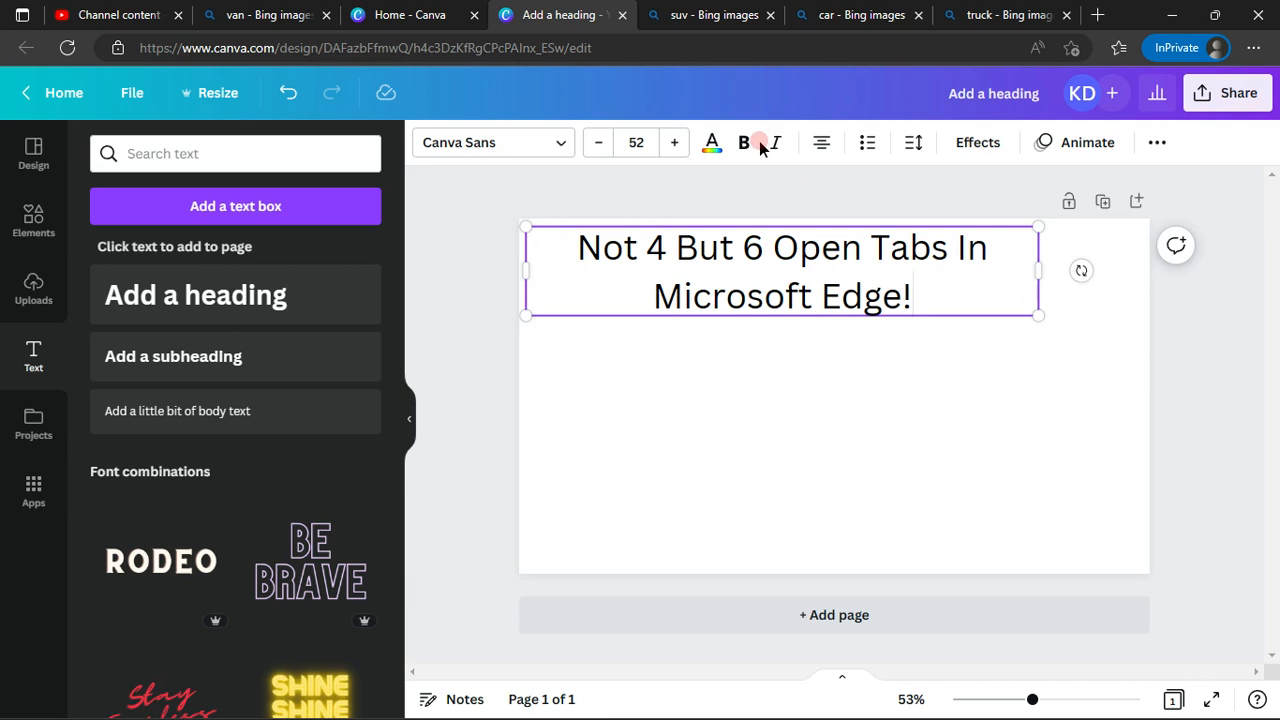
# Step: Make the entire heading text bold and deselect it
pyautogui.moveTo(572, 238); pyautogui.dragTo(920, 302)
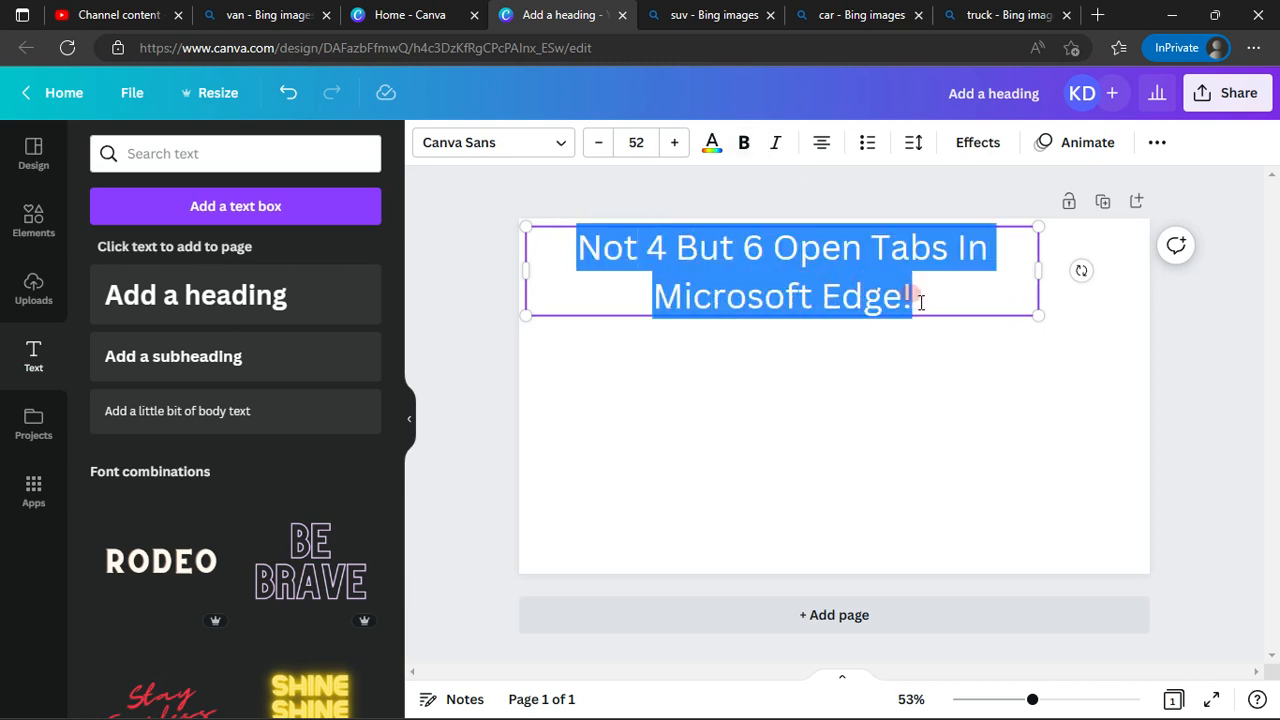
pyautogui.click(744, 142)
pyautogui.click(1034, 391)
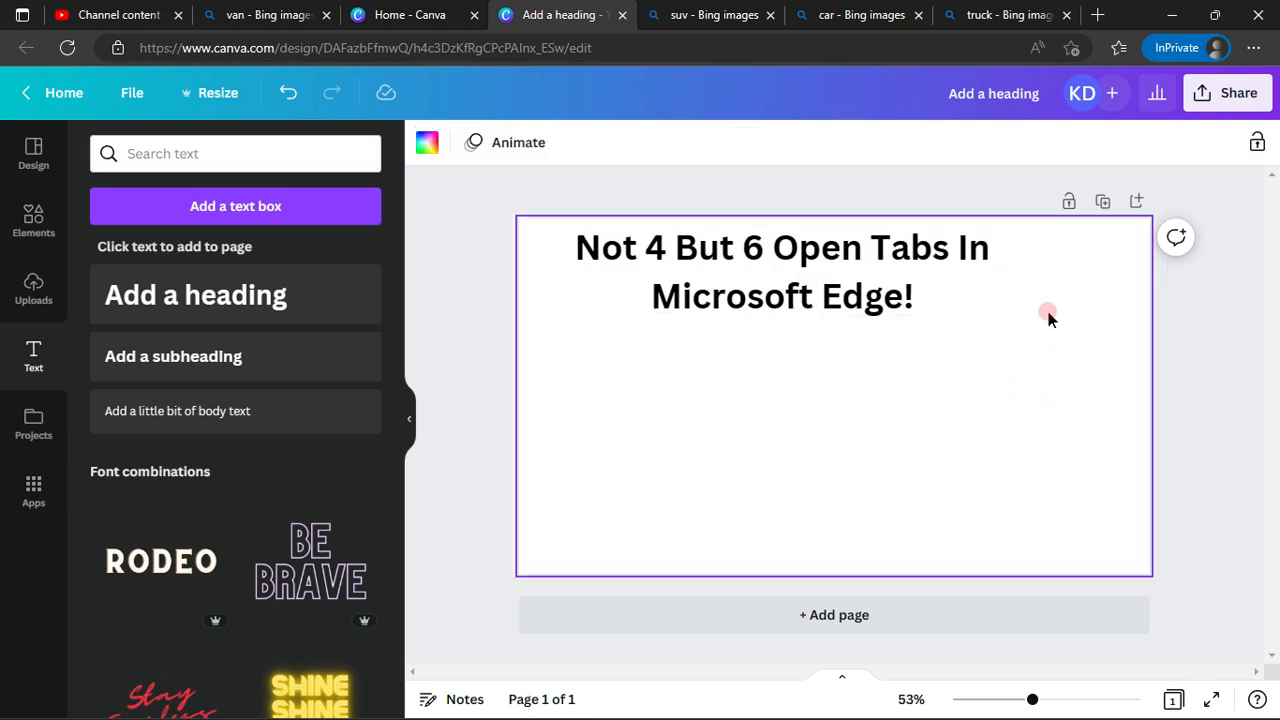
# Step: Enlarge the heading to font size 77.3 so its box spans nearly the full page width
pyautogui.click(985, 286)
pyautogui.moveTo(1039, 318); pyautogui.dragTo(1112, 406)
pyautogui.moveTo(1125, 295); pyautogui.dragTo(1121, 456)
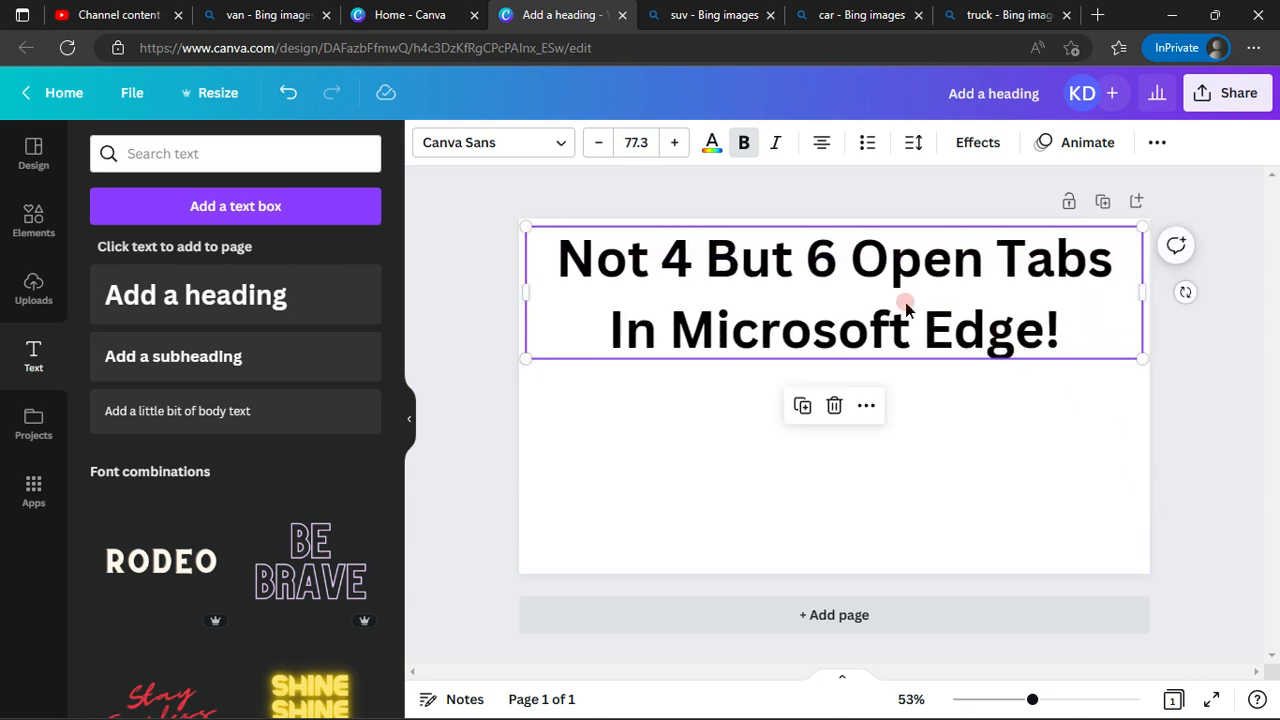
# Step: Narrow the heading's text box so the text wraps onto three lines, and scale it to font size 92.9
pyautogui.click(1140, 292)
pyautogui.moveTo(1145, 290); pyautogui.dragTo(985, 293)
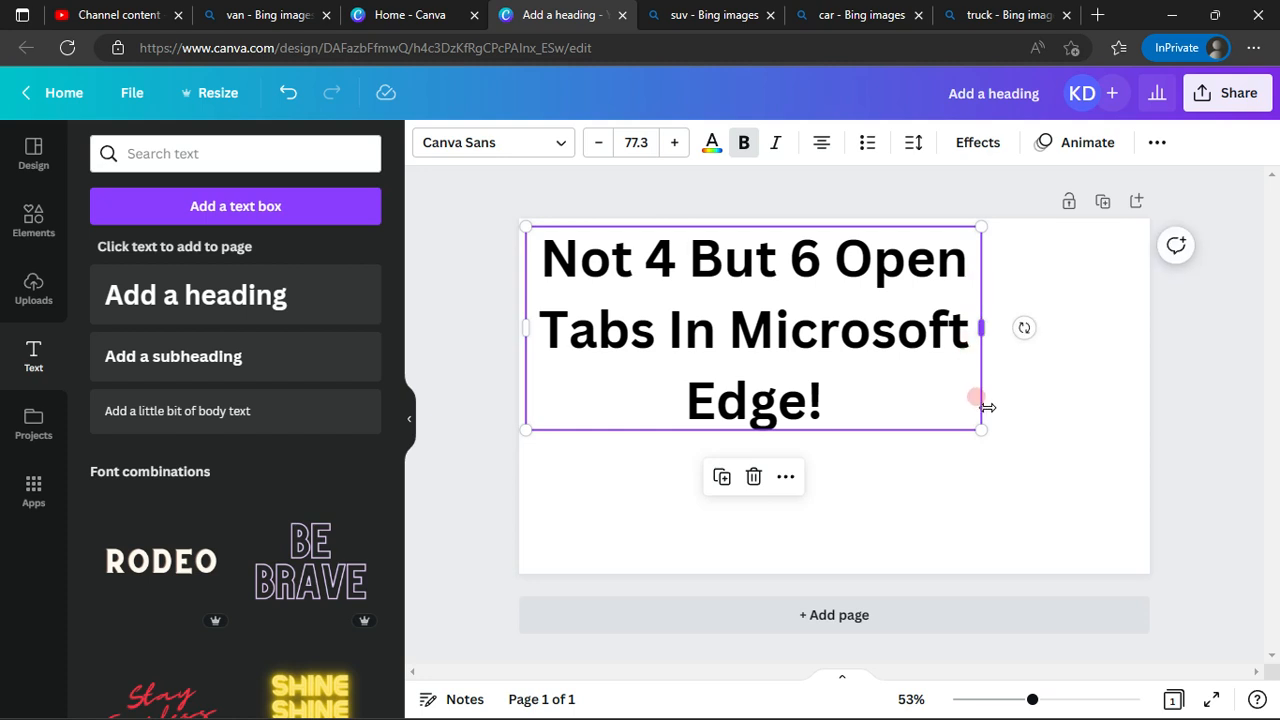
pyautogui.moveTo(983, 423); pyautogui.dragTo(1182, 398)
pyautogui.moveTo(1134, 228); pyautogui.dragTo(1087, 264)
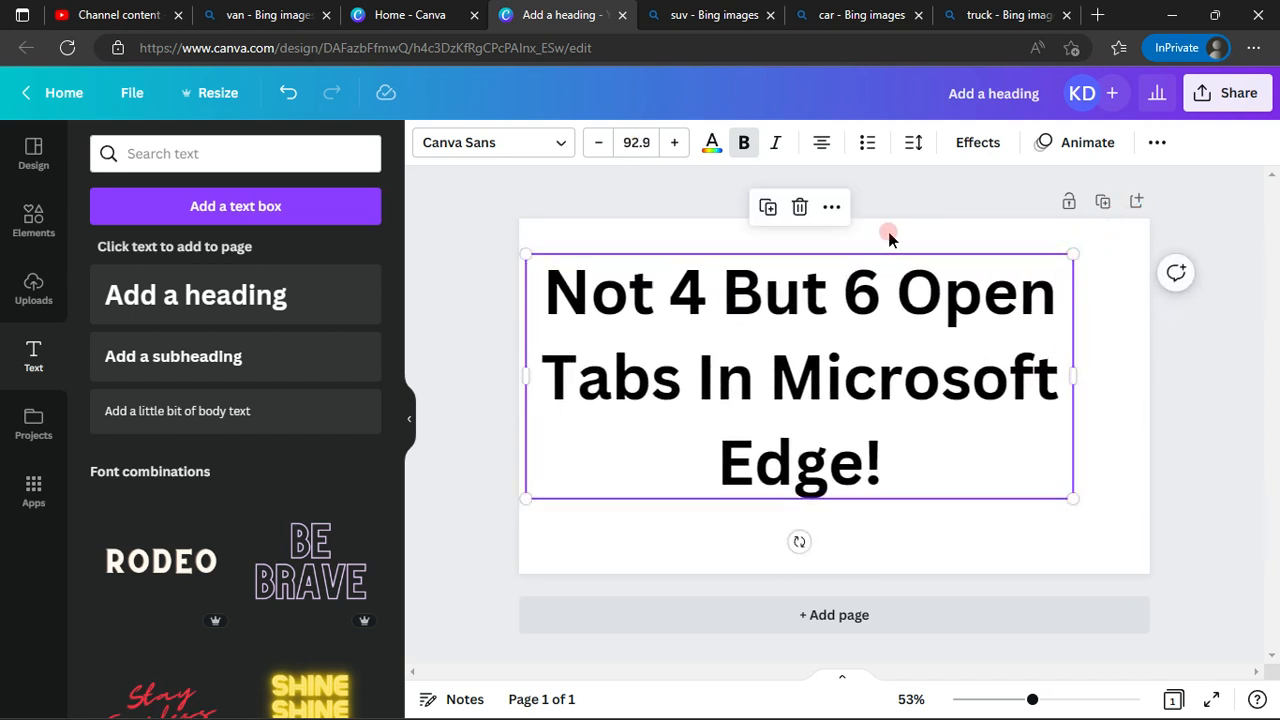
pyautogui.moveTo(912, 436); pyautogui.dragTo(935, 385)
pyautogui.click(863, 345)
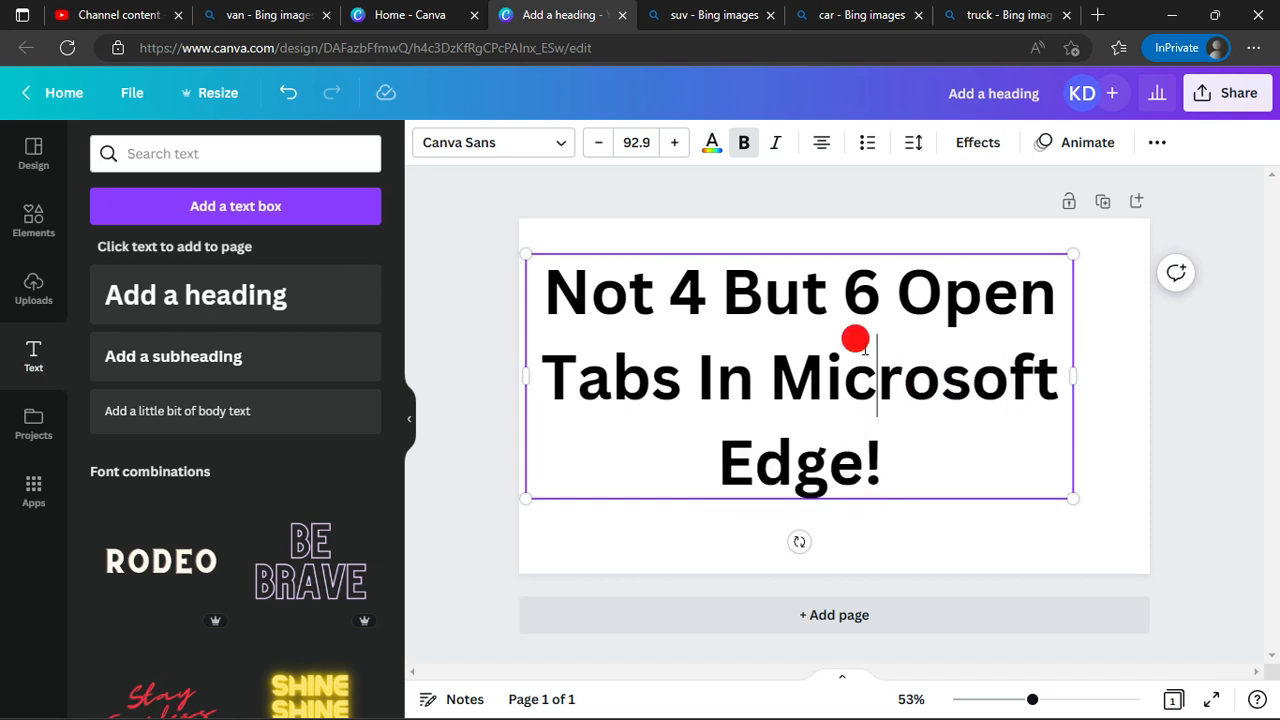
# Step: Move the heading to the top of the page and resize its box so the text fits on two lines at font size 76.7
pyautogui.click(503, 294)
pyautogui.moveTo(680, 337); pyautogui.dragTo(685, 309)
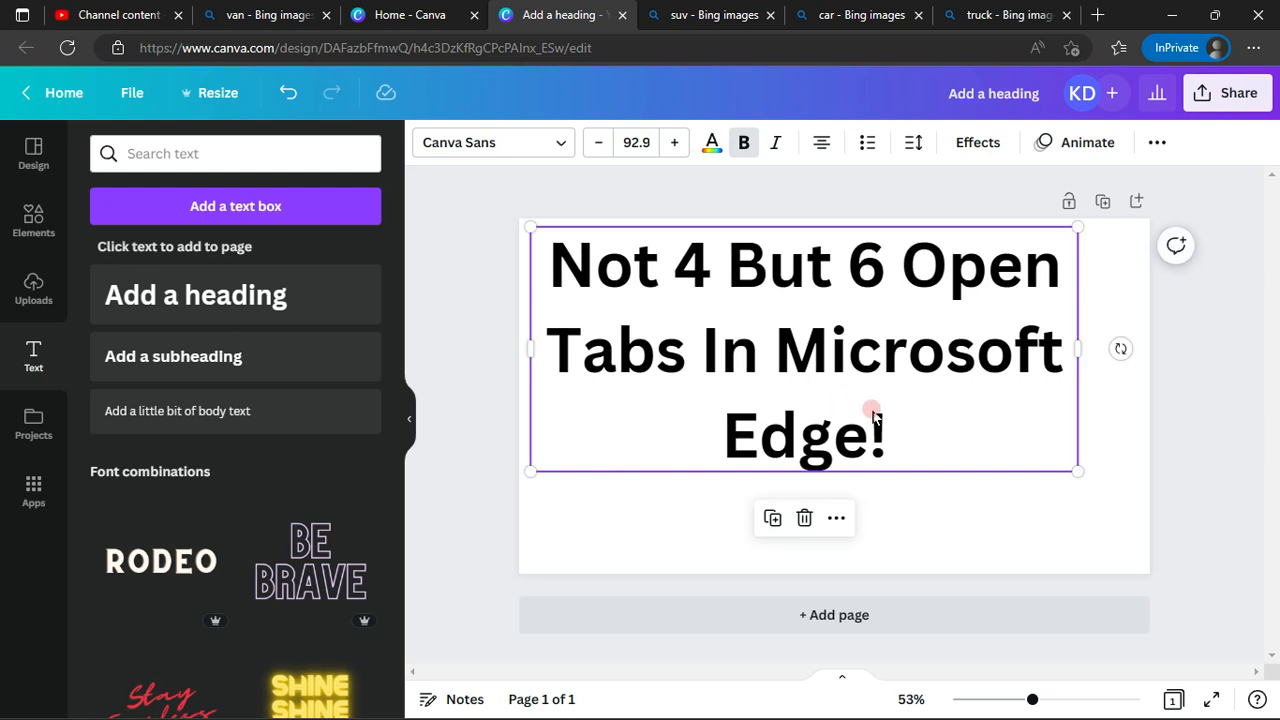
pyautogui.click(927, 412)
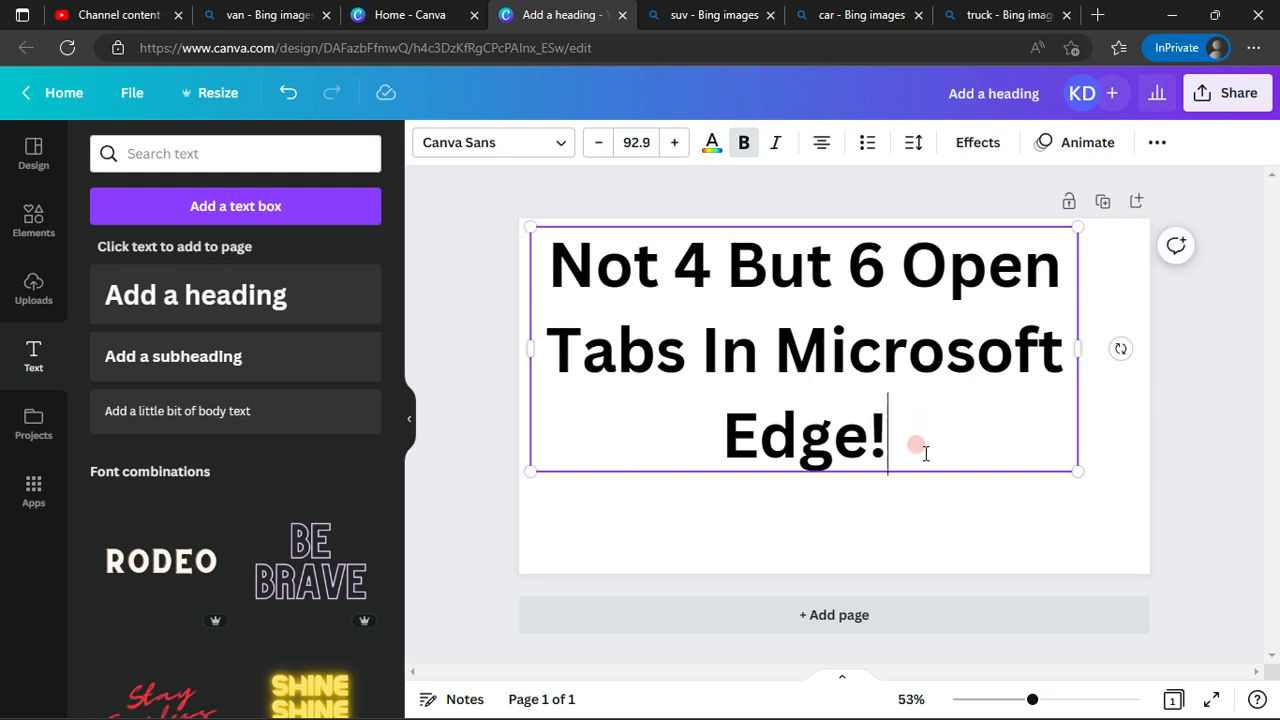
pyautogui.moveTo(926, 455)
pyautogui.mouseDown()
pyautogui.moveTo(1072, 475)
pyautogui.moveTo(1001, 379)
pyautogui.mouseUp()
pyautogui.moveTo(984, 326); pyautogui.dragTo(1146, 315)
pyautogui.click(716, 413)
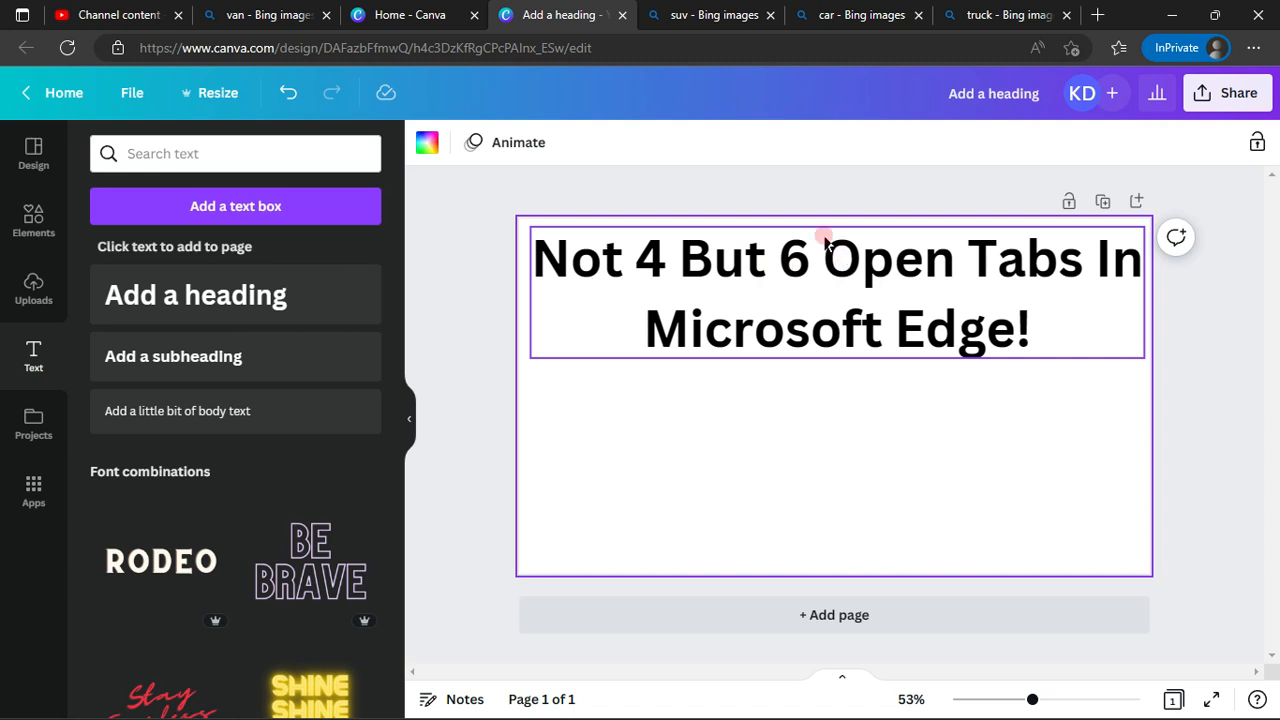
# Step: Underline the number 4 in the heading
pyautogui.click(634, 255)
pyautogui.click(627, 253)
pyautogui.click(643, 257)
pyautogui.doubleClick(645, 258)
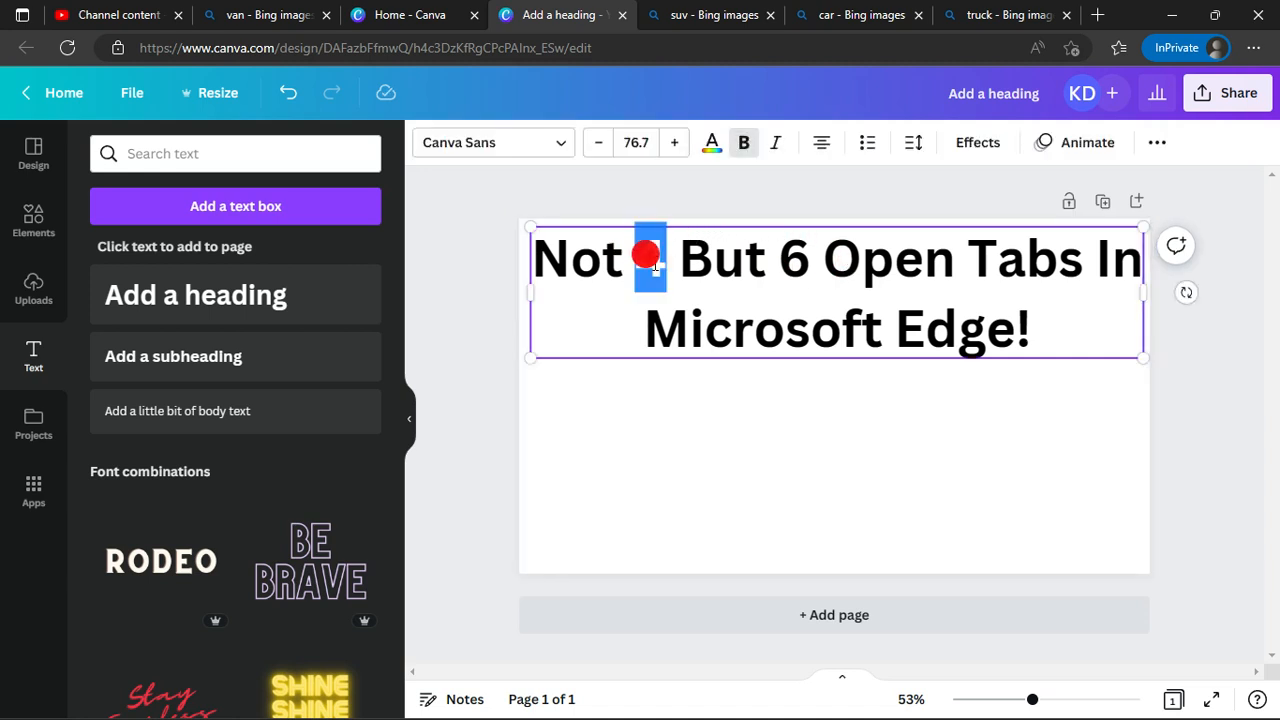
pyautogui.click(1155, 142)
pyautogui.click(895, 186)
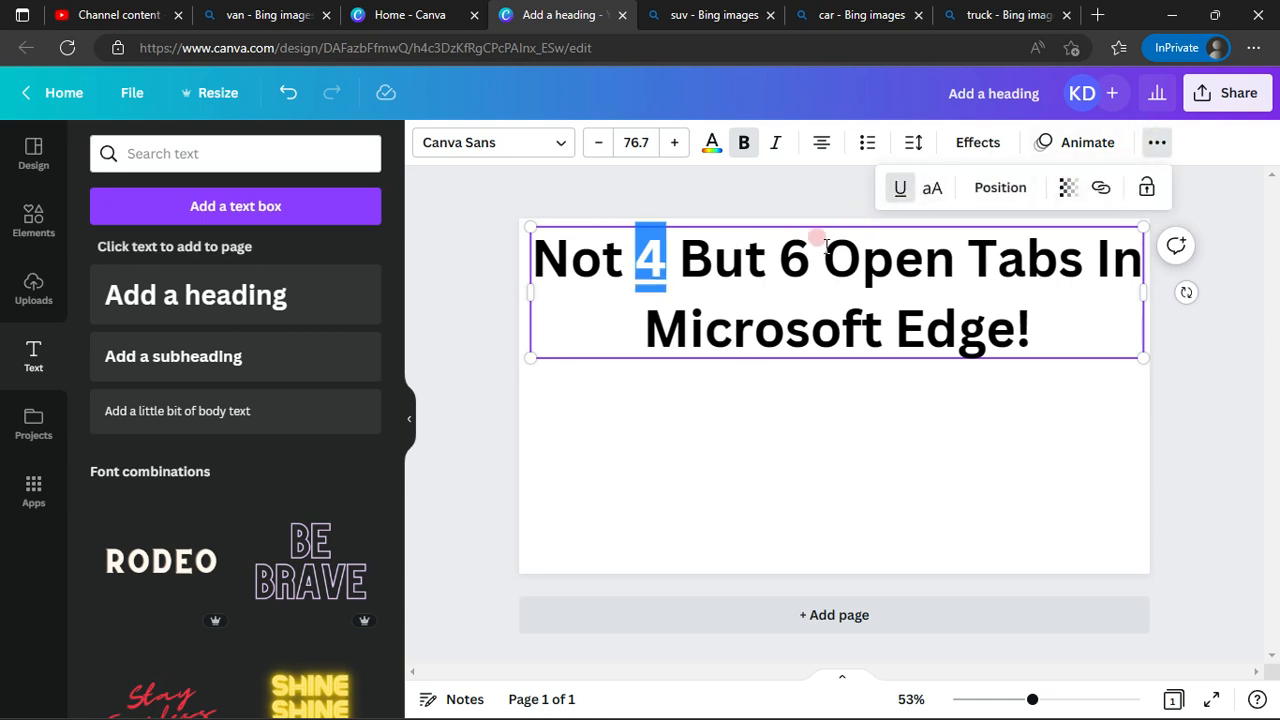
# Step: Underline the number 6 in the heading and deselect the text
pyautogui.click(770, 260)
pyautogui.doubleClick(794, 258)
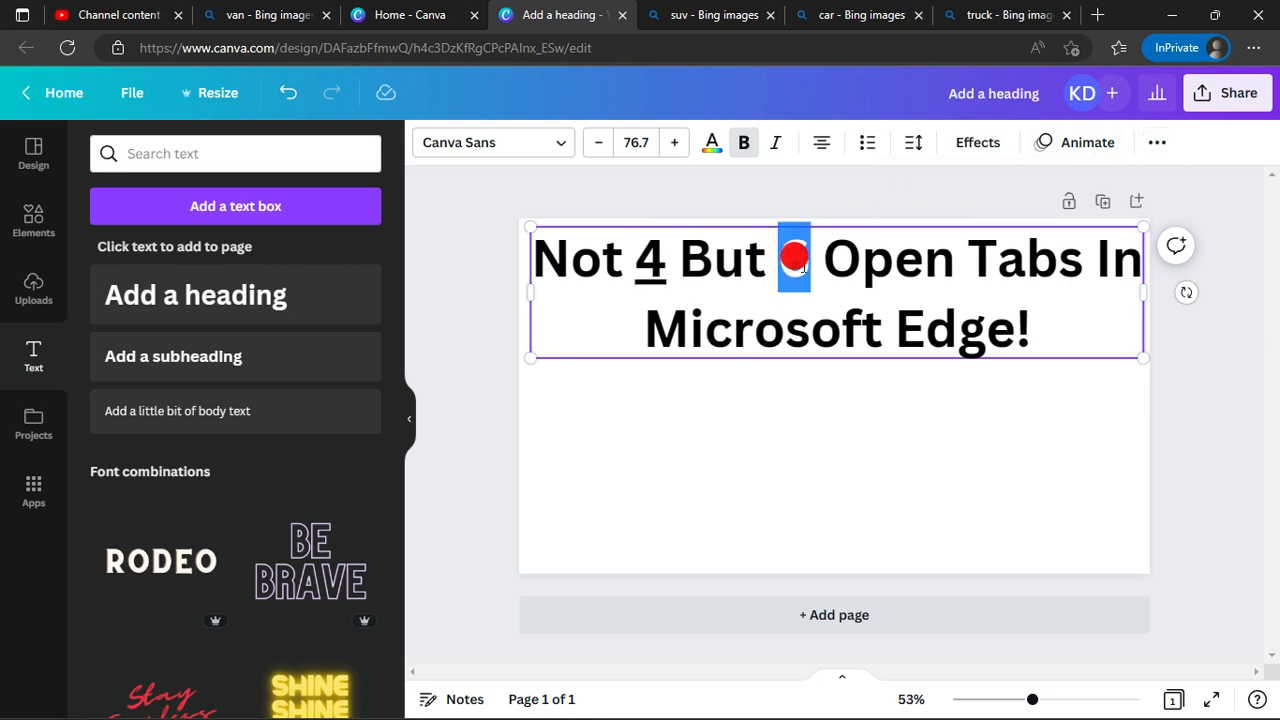
pyautogui.click(1153, 142)
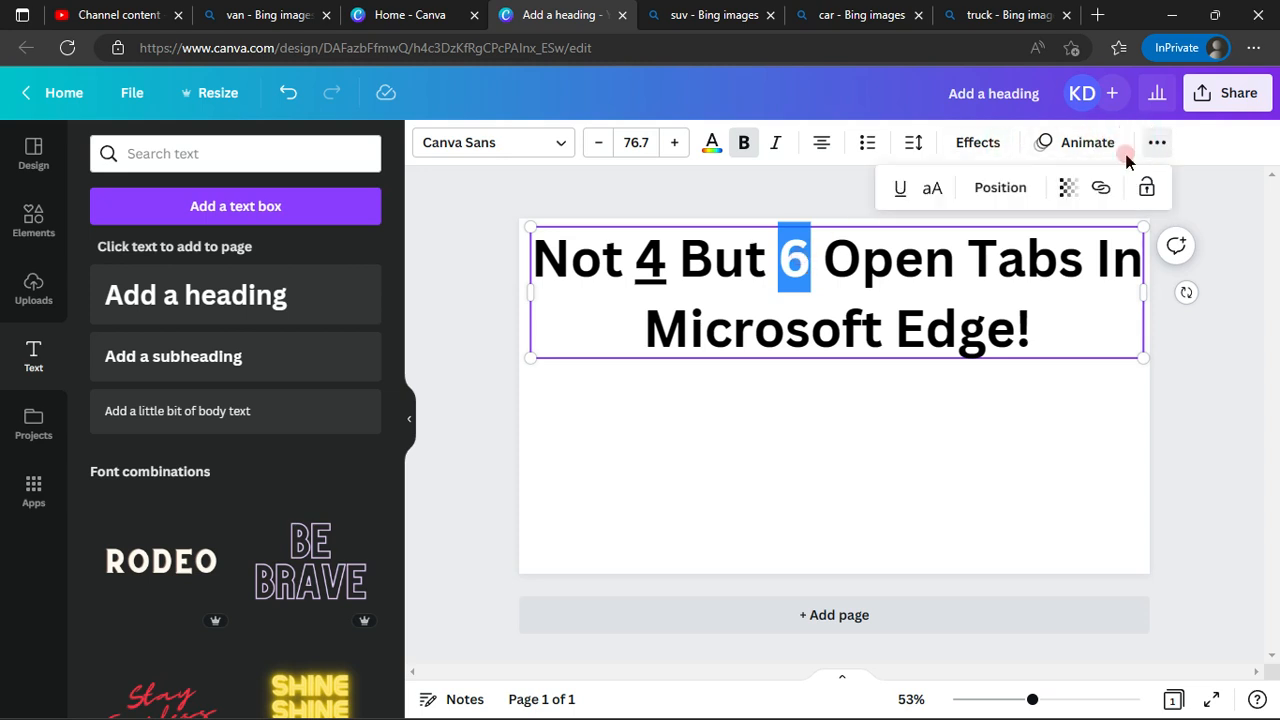
pyautogui.click(899, 188)
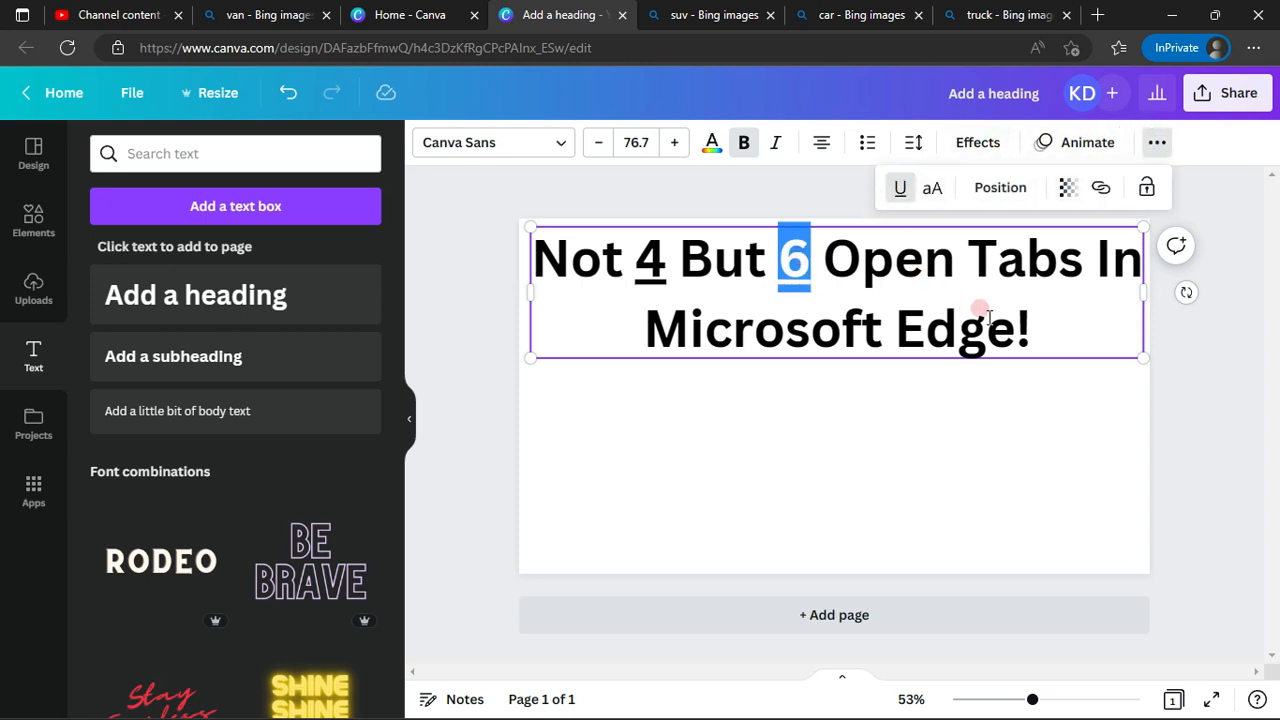
pyautogui.click(1045, 405)
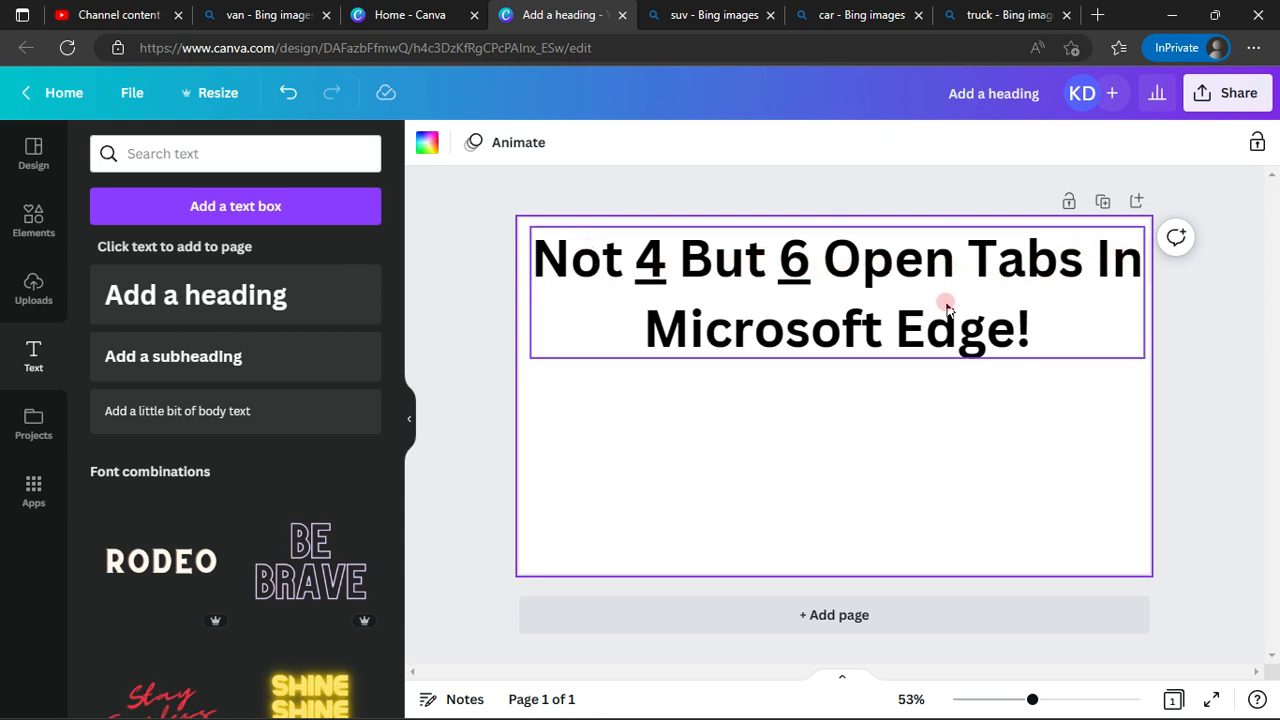
pyautogui.click(757, 408)
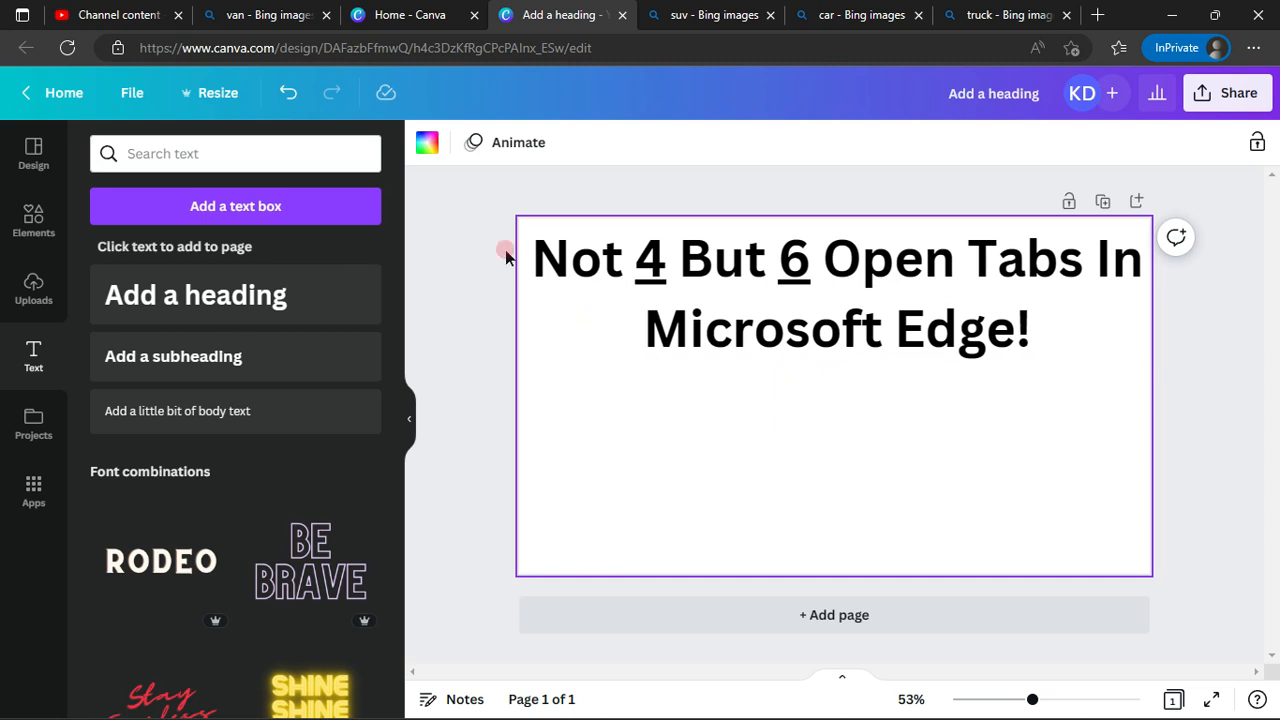
# Step: Upload Screenshot_20230217_124102.png from the Screenshots folder in Pictures to the design's uploads
pyautogui.click(53, 291)
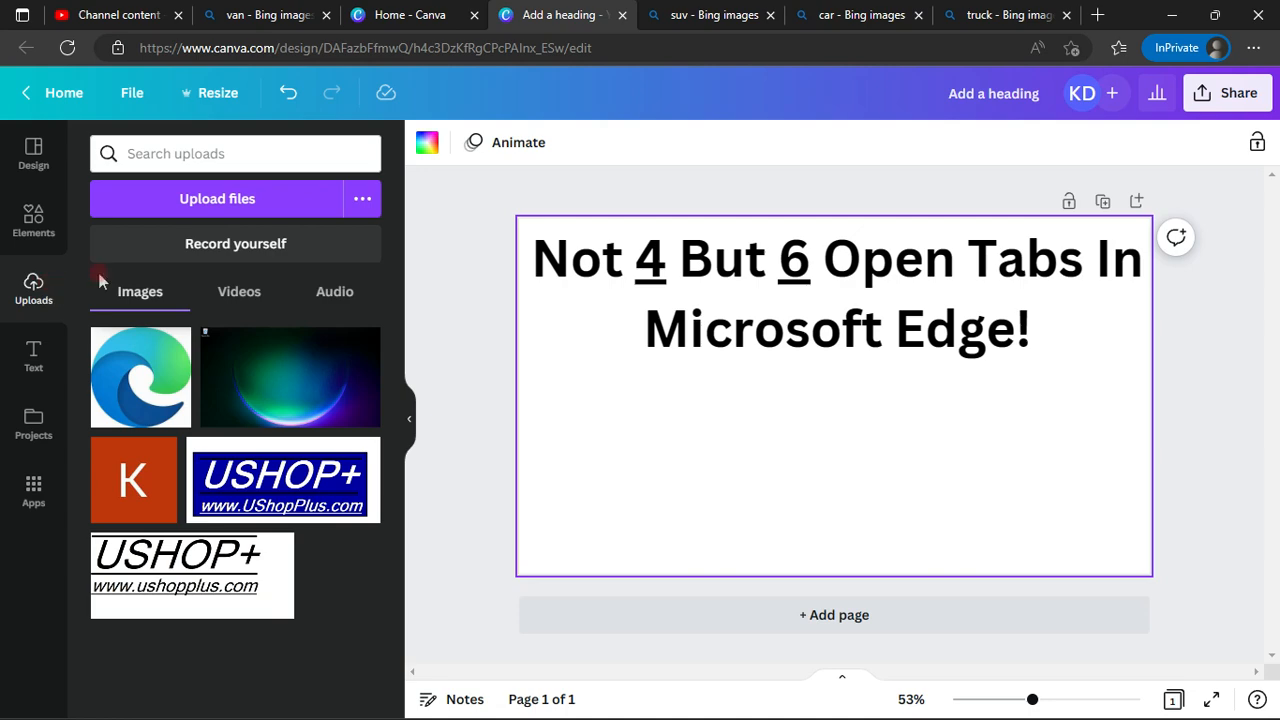
pyautogui.click(240, 200)
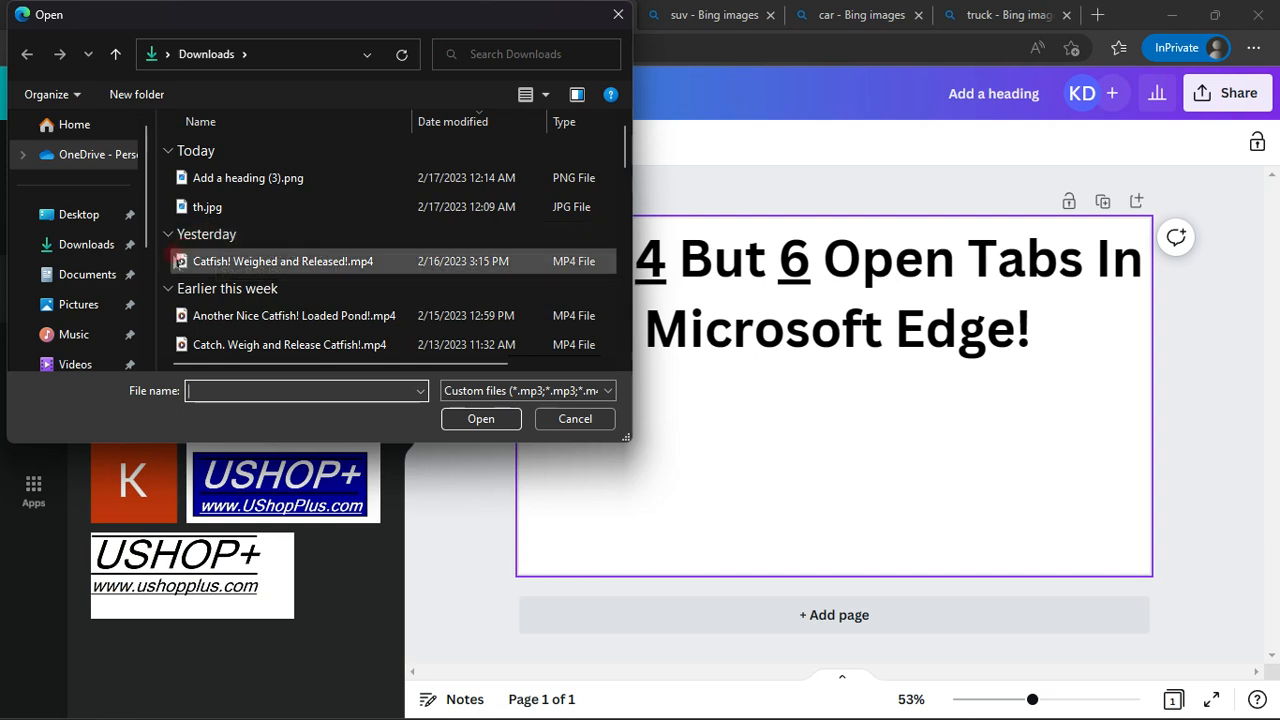
pyautogui.click(88, 304)
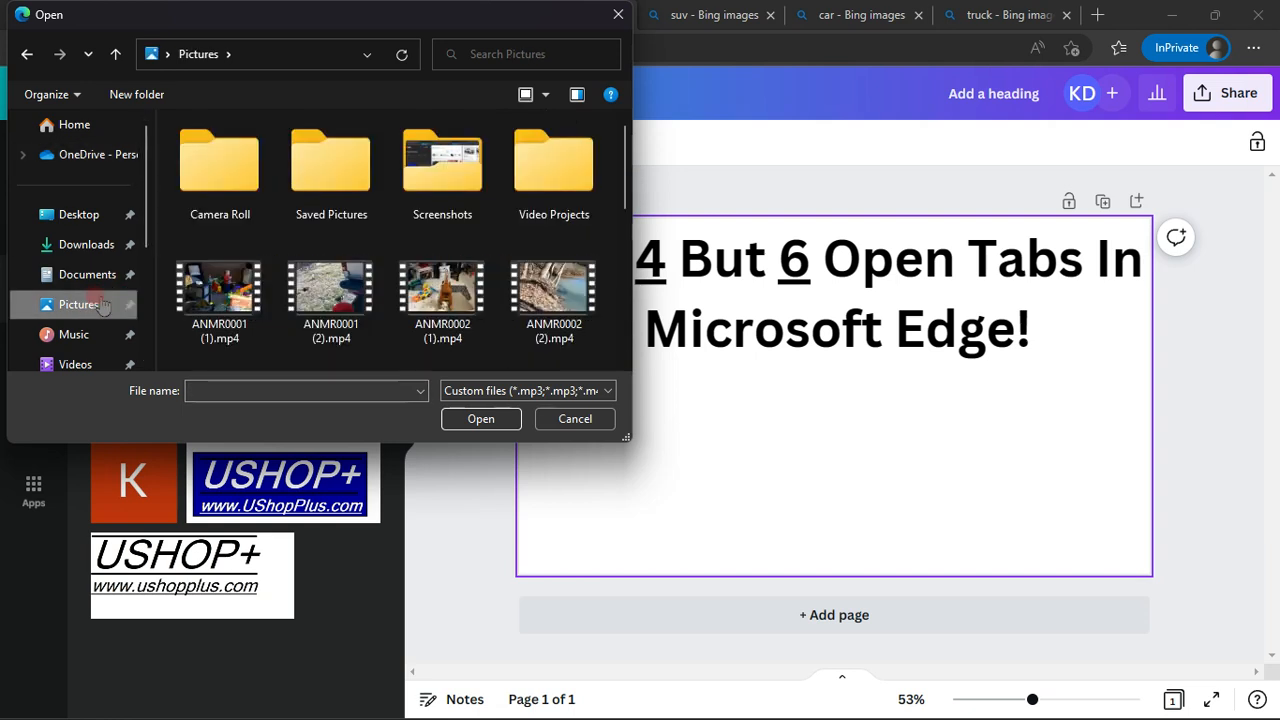
pyautogui.doubleClick(447, 219)
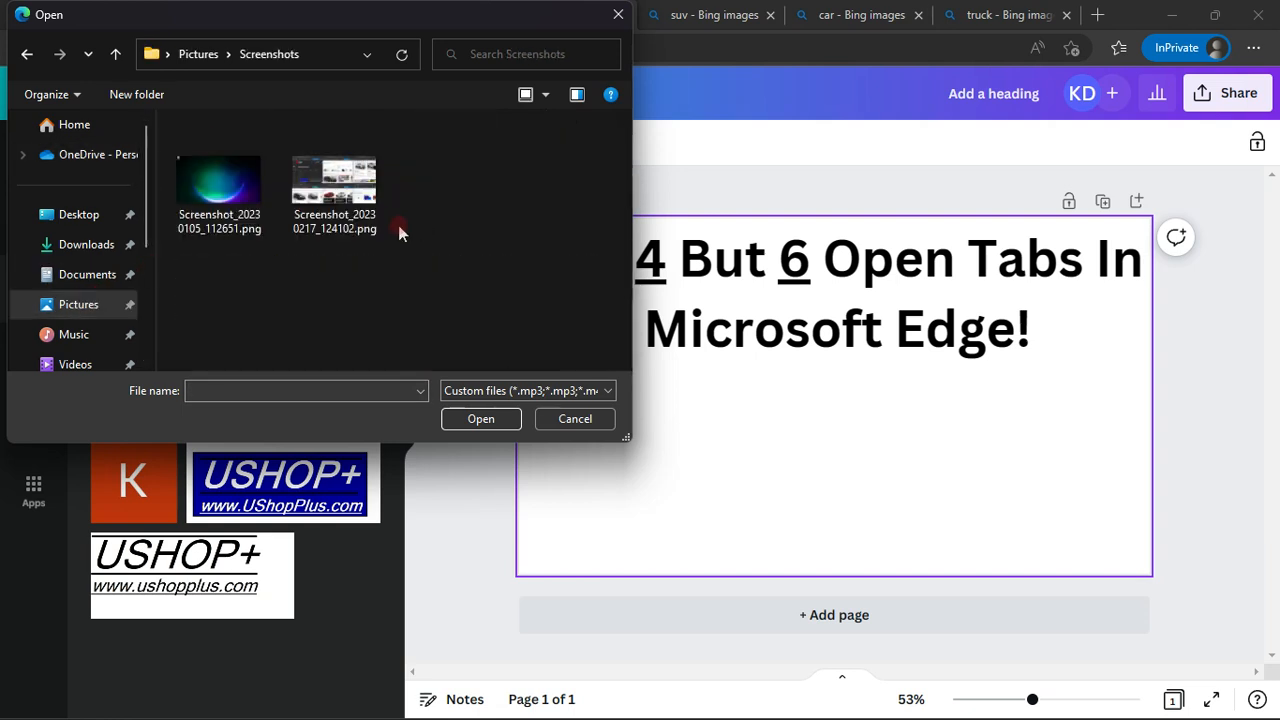
pyautogui.click(333, 205)
pyautogui.doubleClick(333, 205)
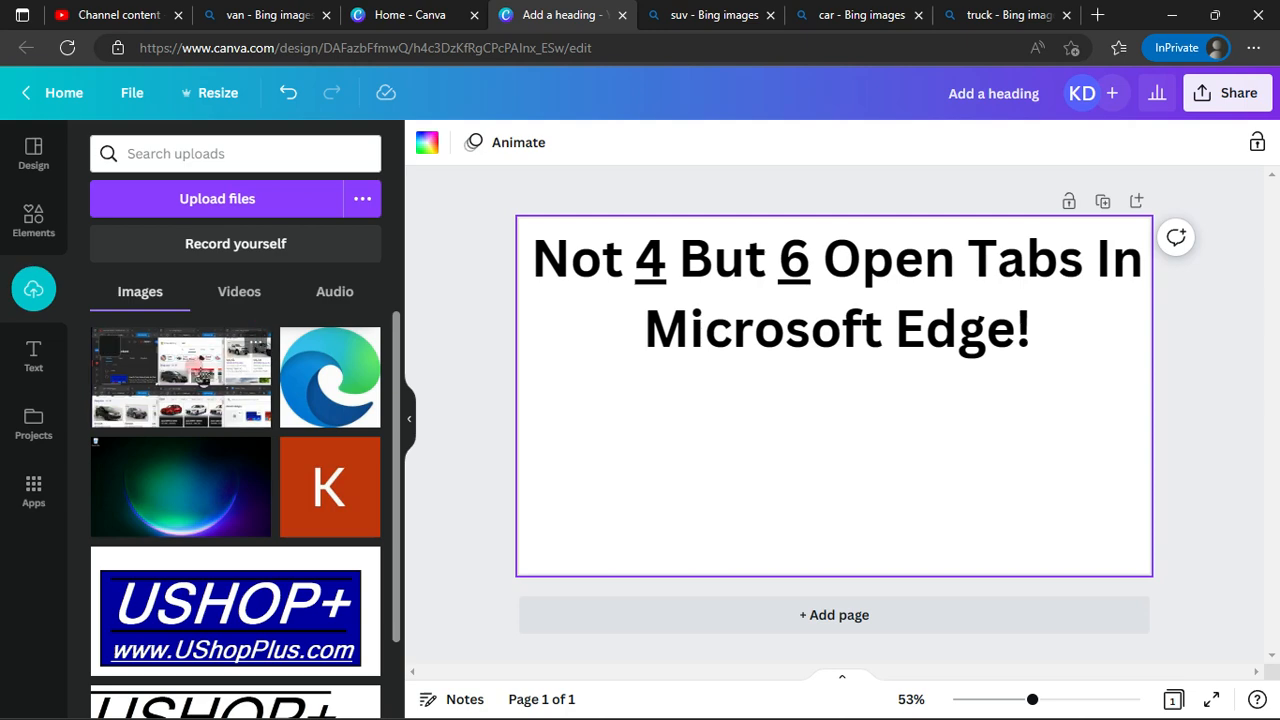
# Step: Place the uploaded six-tab screenshot on the page, shrink it and position it in the lower left below the heading
pyautogui.moveTo(200, 376); pyautogui.dragTo(745, 376)
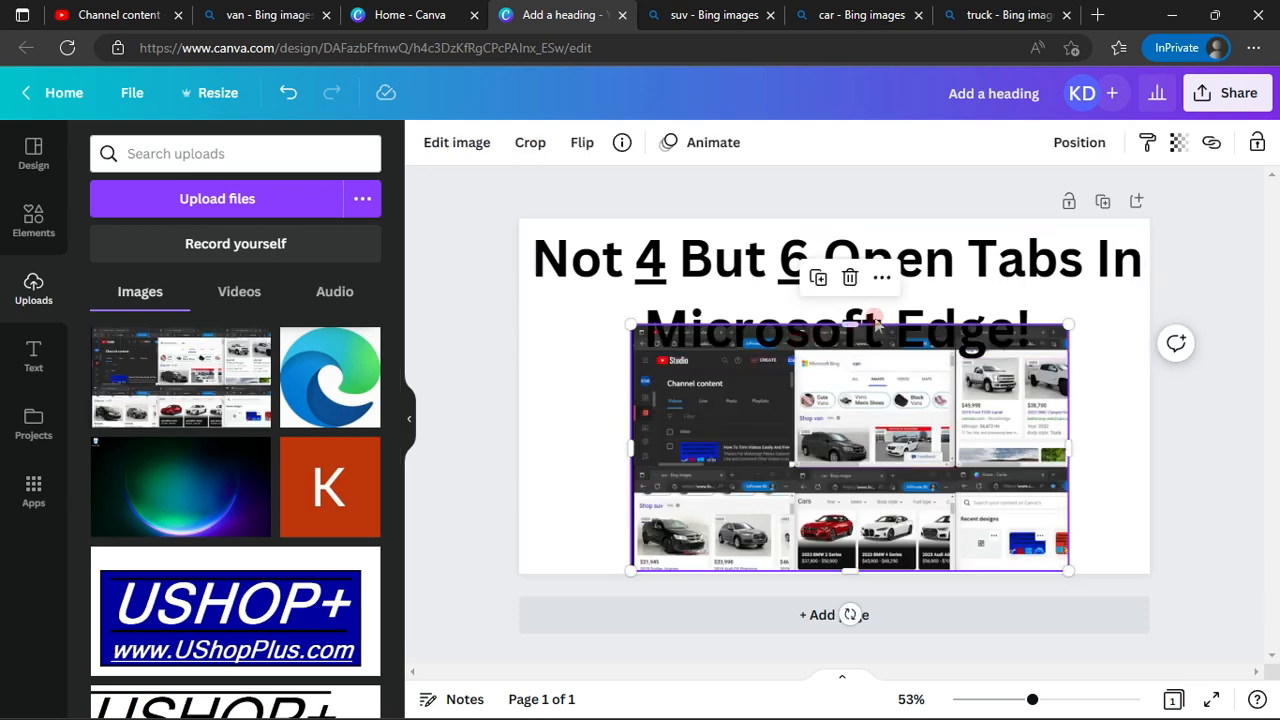
pyautogui.moveTo(1067, 325); pyautogui.dragTo(975, 381)
pyautogui.moveTo(800, 465); pyautogui.dragTo(726, 464)
pyautogui.click(957, 465)
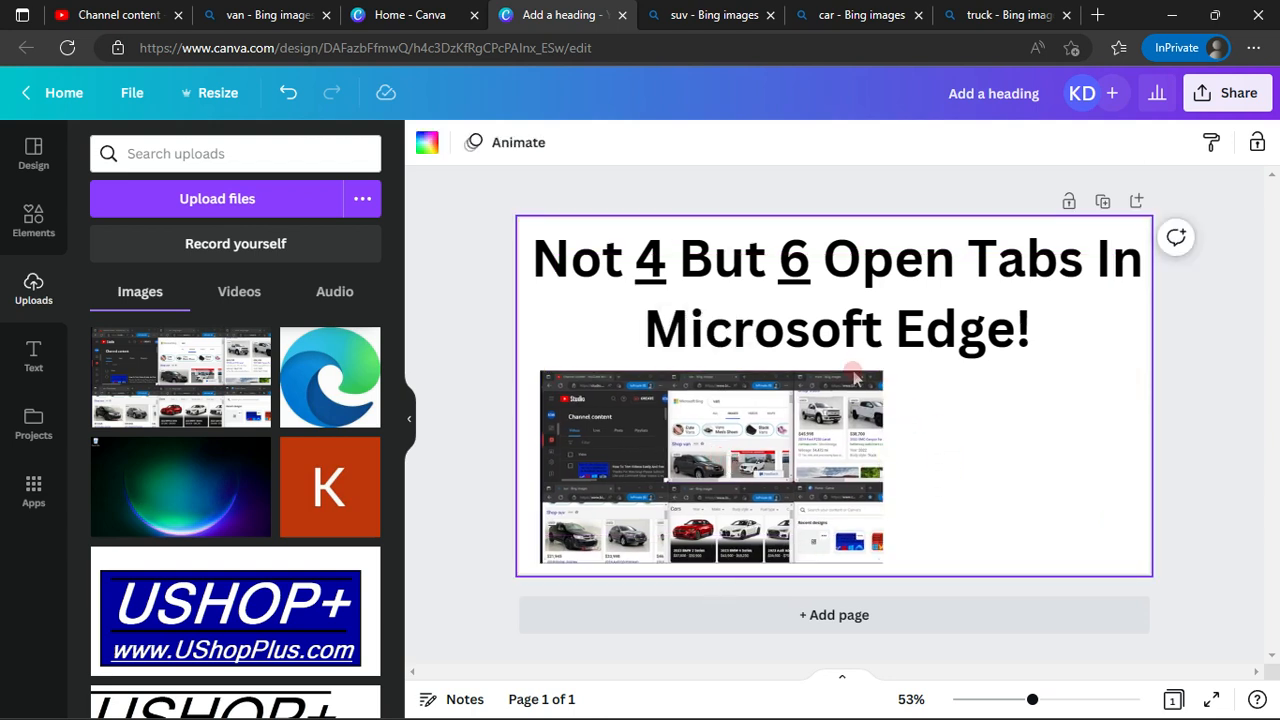
pyautogui.click(35, 230)
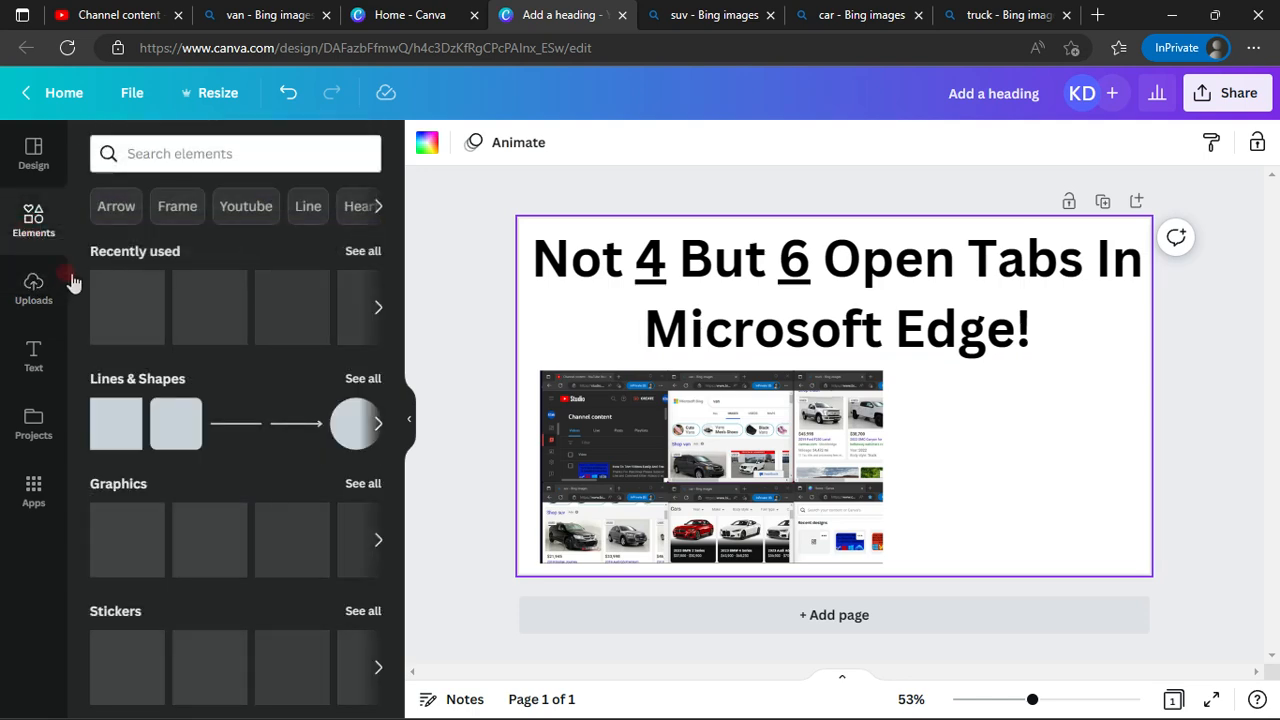
pyautogui.click(378, 307)
pyautogui.click(378, 307)
pyautogui.click(378, 307)
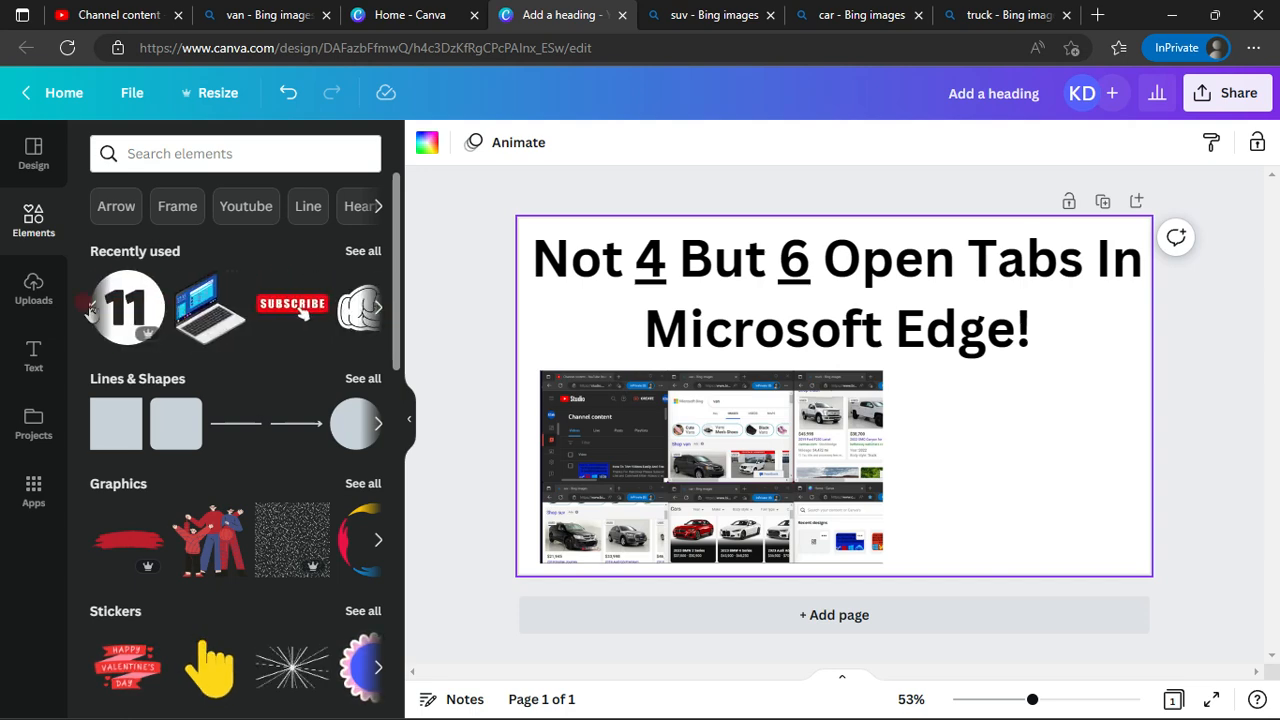
# Step: Add the uploaded Microsoft Edge logo to the right of the screenshot and resize it to fit below the heading
pyautogui.click(25, 287)
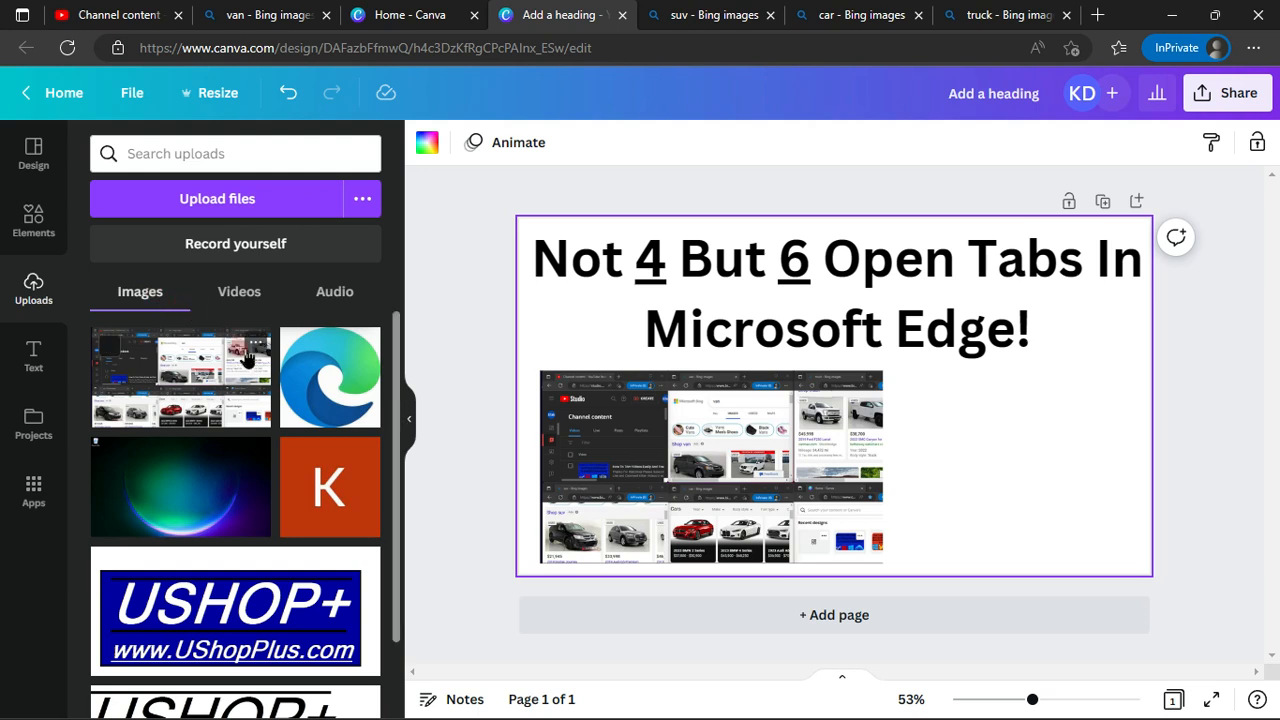
pyautogui.moveTo(335, 385); pyautogui.dragTo(1012, 453)
pyautogui.moveTo(952, 383); pyautogui.dragTo(908, 402)
pyautogui.click(910, 429)
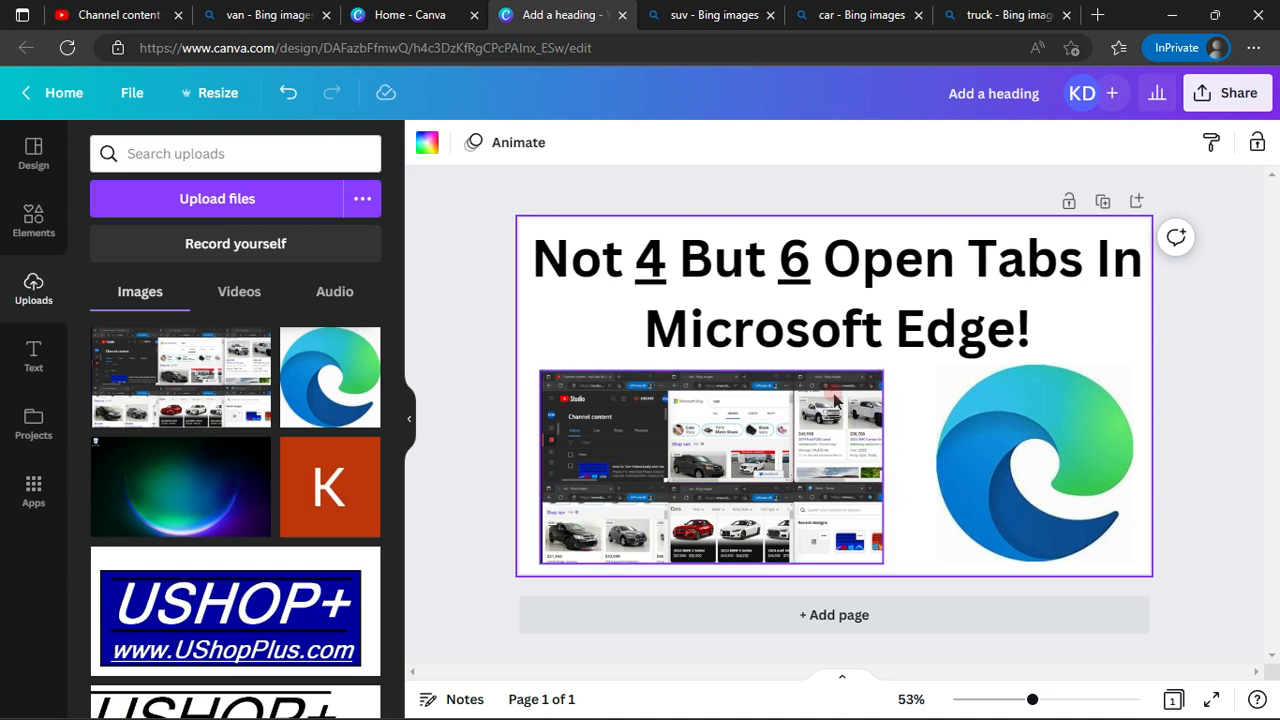
# Step: Move the six-tab screenshot up against the heading and enlarge it to reach the bottom of the page beside the logo
pyautogui.click(796, 418)
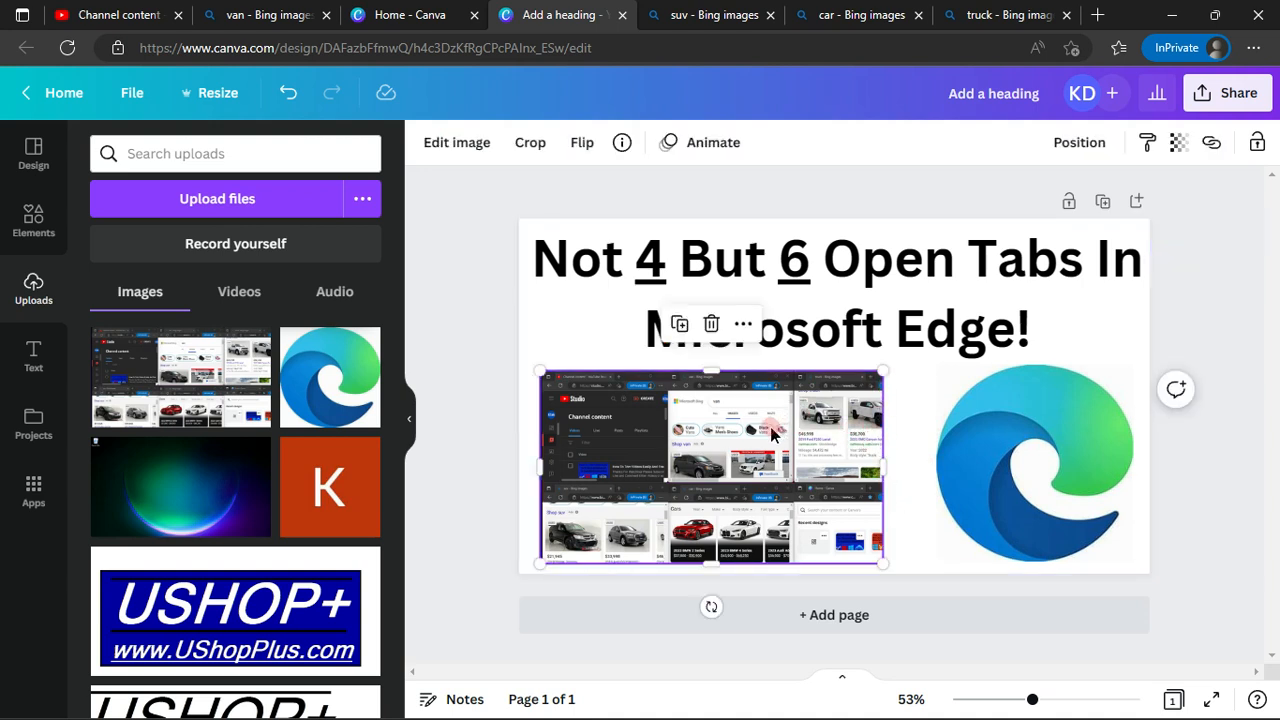
pyautogui.click(565, 303)
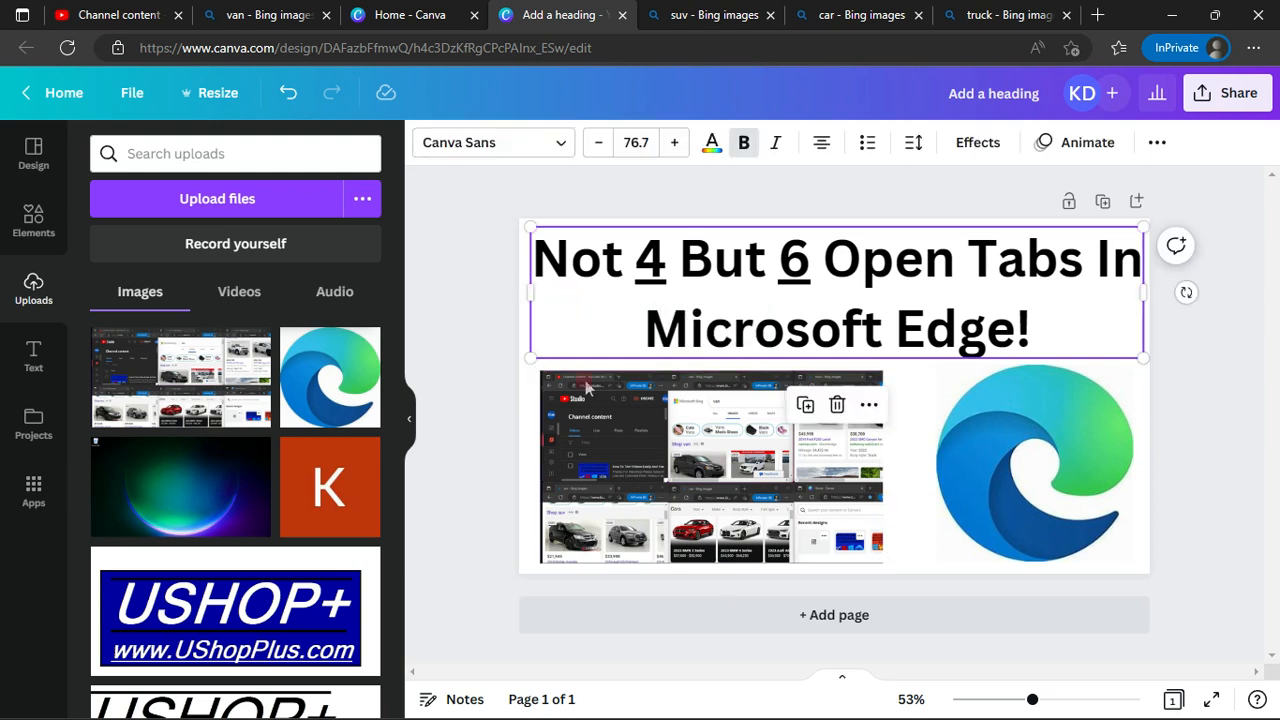
pyautogui.click(661, 446)
pyautogui.moveTo(661, 446); pyautogui.dragTo(657, 432)
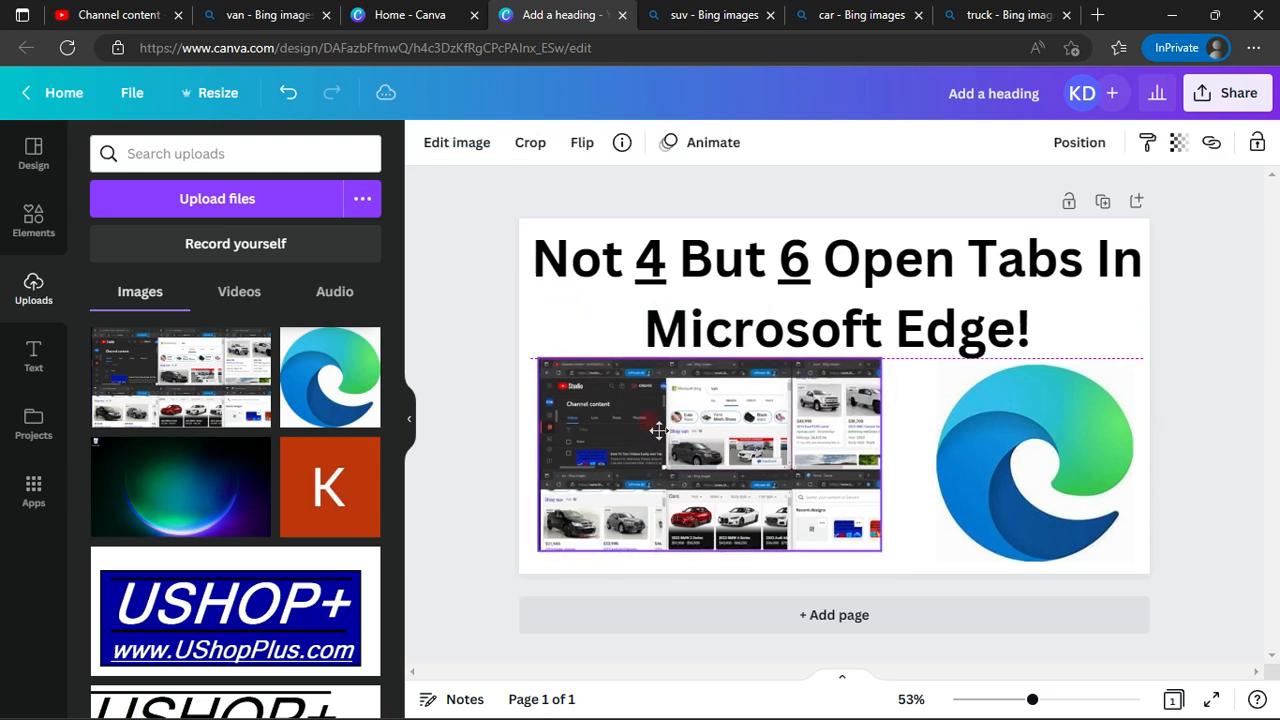
pyautogui.moveTo(880, 549); pyautogui.dragTo(940, 562)
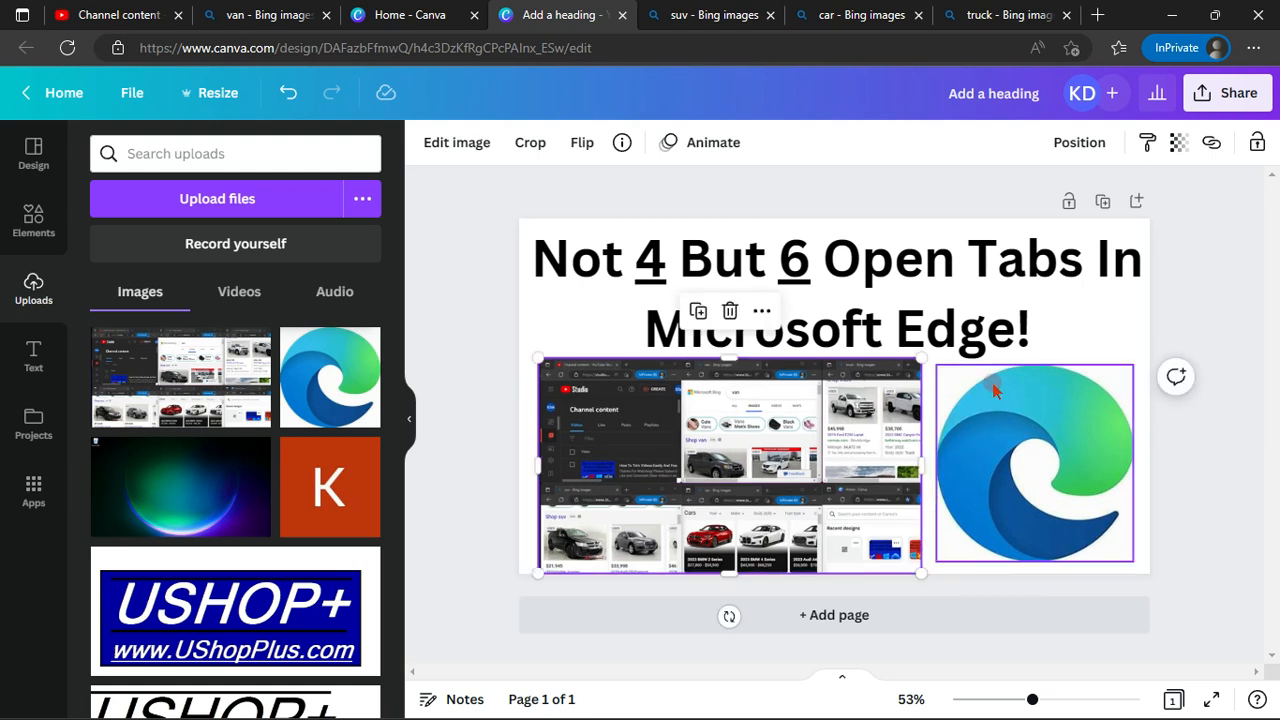
# Step: Adjust the Edge logo's size so it fills the space beside the screenshot and its top edge meets the heading
pyautogui.click(1086, 326)
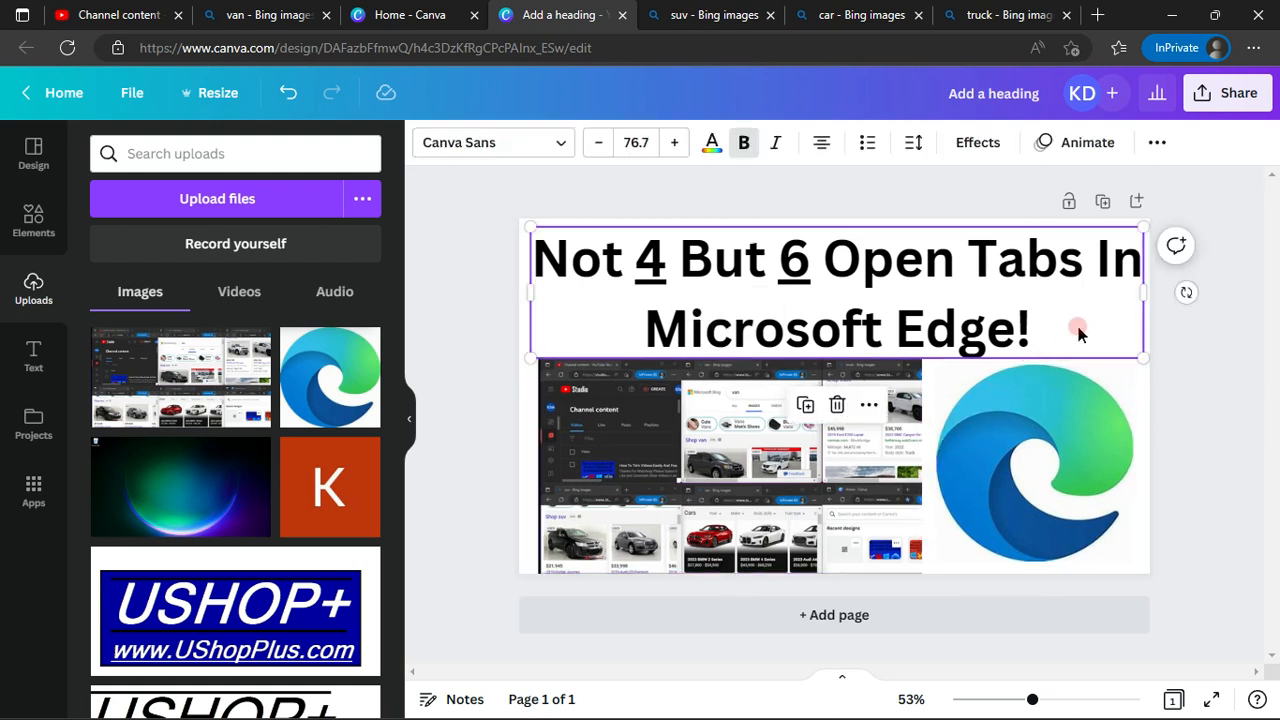
pyautogui.click(938, 374)
pyautogui.moveTo(930, 368); pyautogui.dragTo(964, 390)
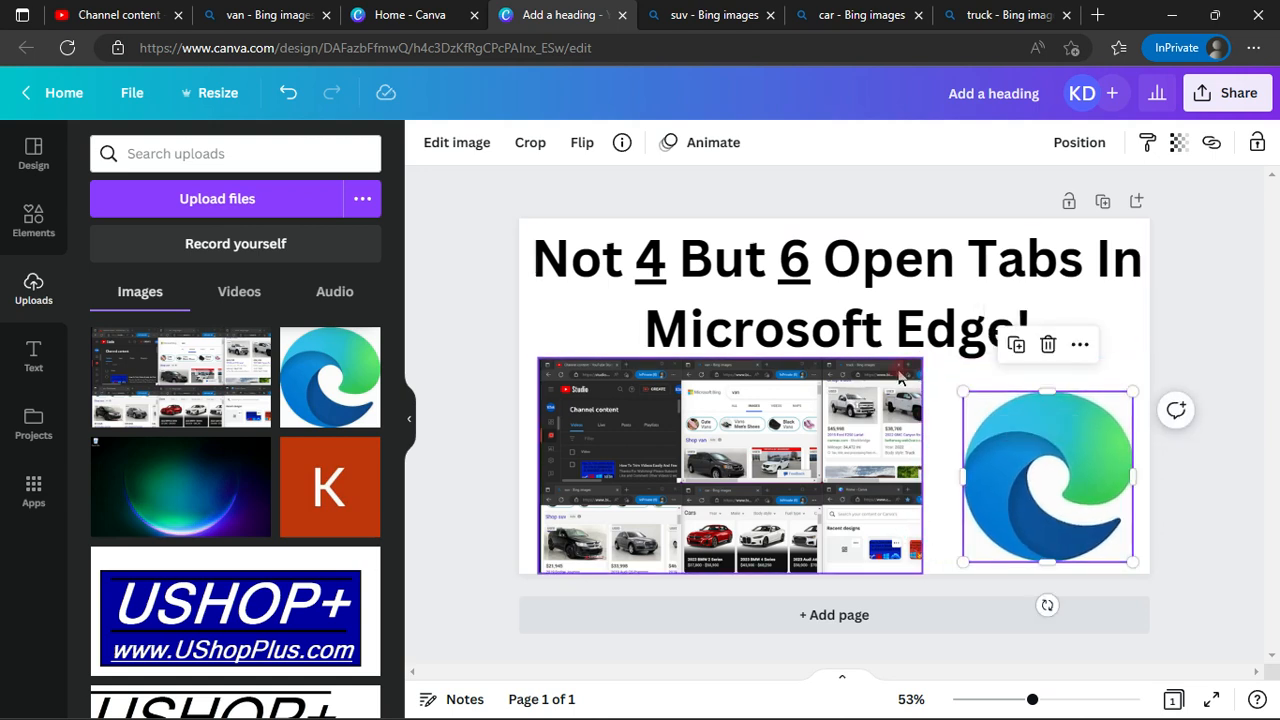
pyautogui.click(895, 374)
pyautogui.moveTo(921, 358)
pyautogui.mouseDown()
pyautogui.moveTo(942, 364)
pyautogui.moveTo(925, 374)
pyautogui.moveTo(955, 383)
pyautogui.moveTo(929, 360)
pyautogui.mouseUp()
pyautogui.click(1024, 405)
pyautogui.click(1099, 306)
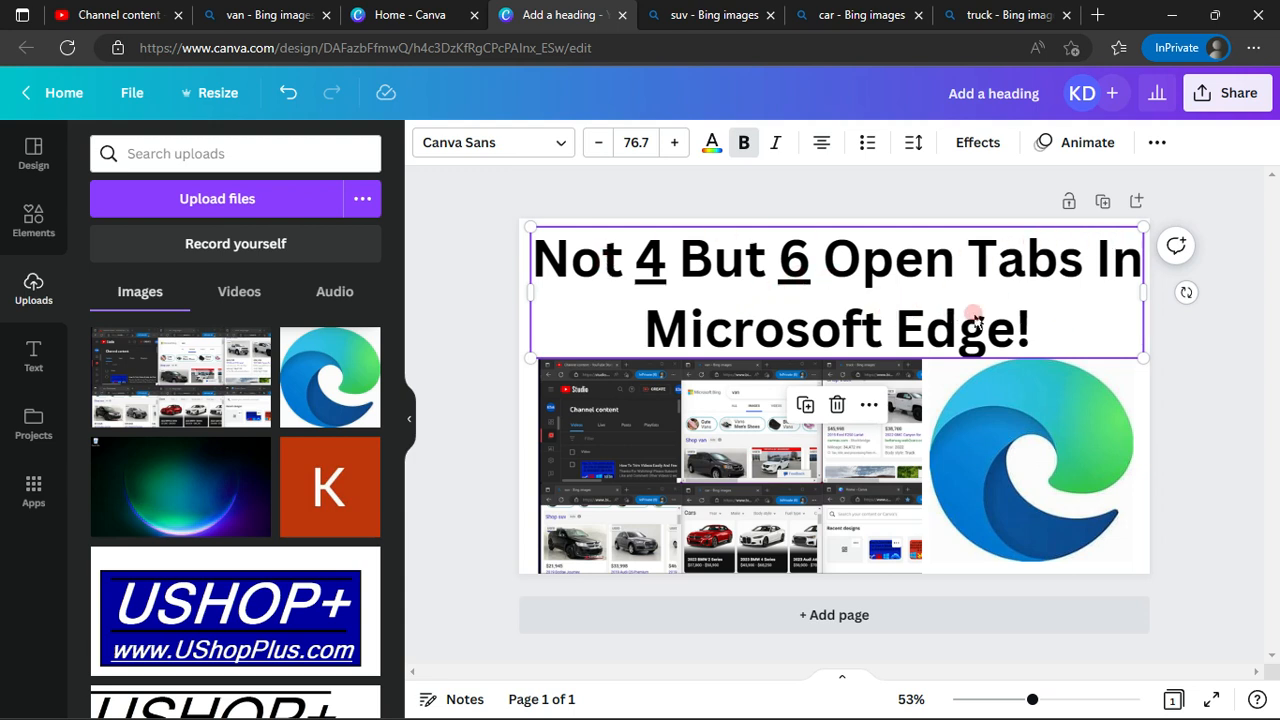
# Step: Append "WOW!" to the heading after "Edge!", separated by a space, and deselect the text
pyautogui.click(1036, 336)
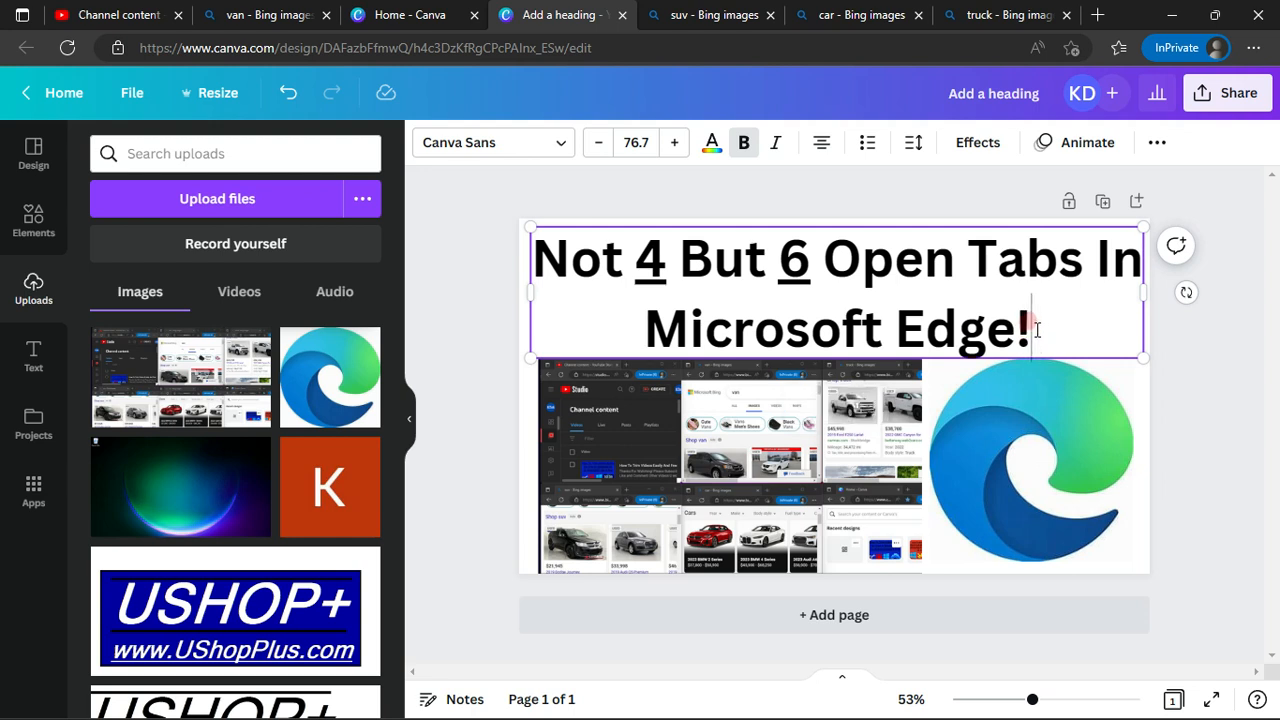
pyautogui.write('W')
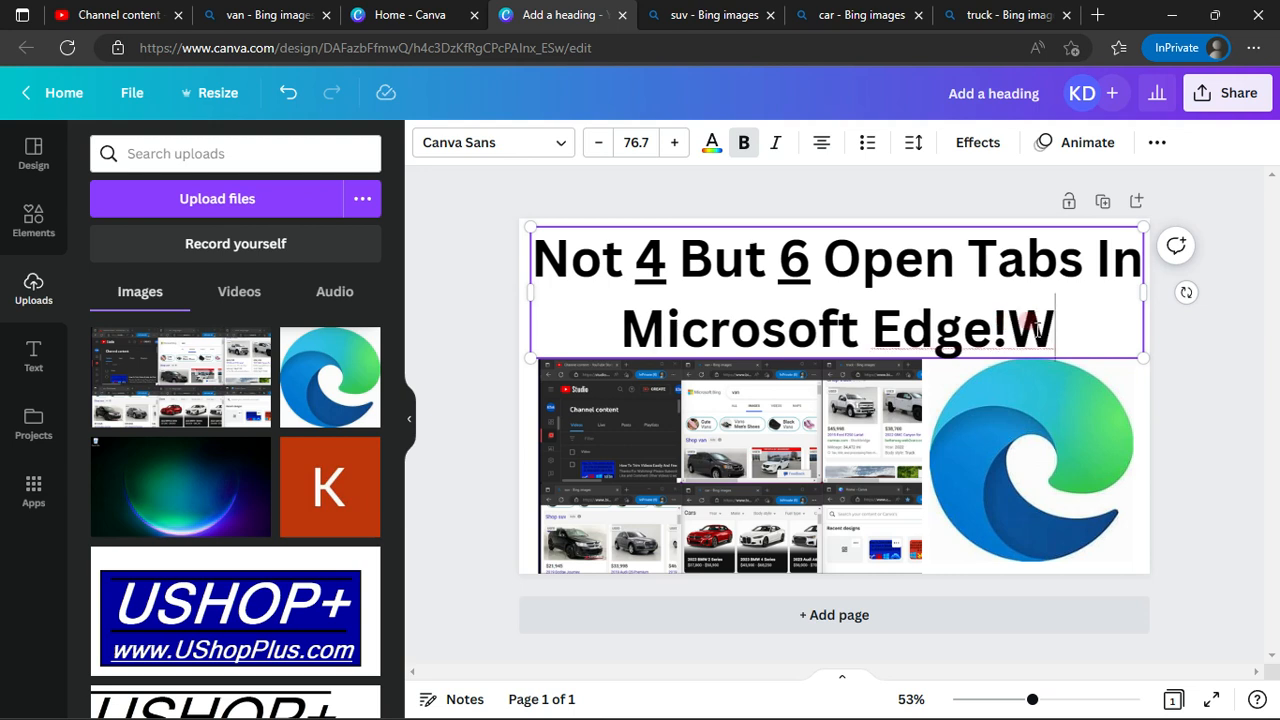
pyautogui.write('OW!')
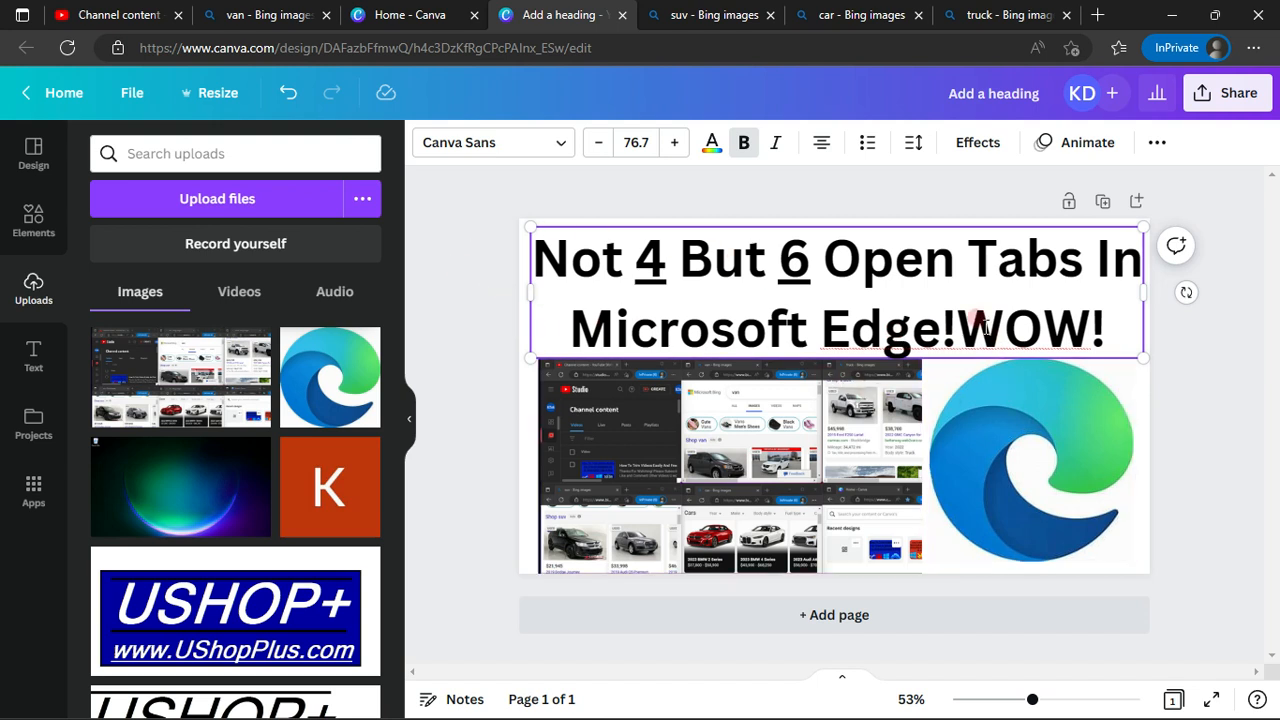
pyautogui.click(955, 322)
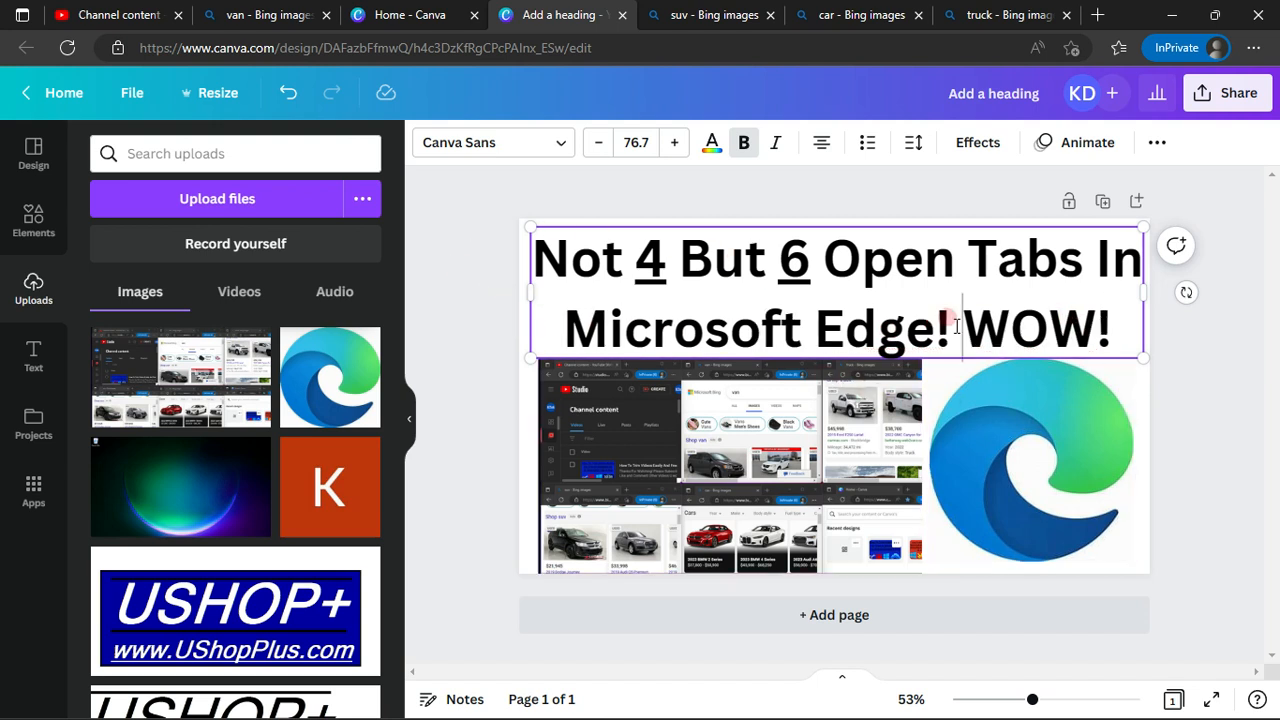
pyautogui.click(940, 328)
pyautogui.click(492, 240)
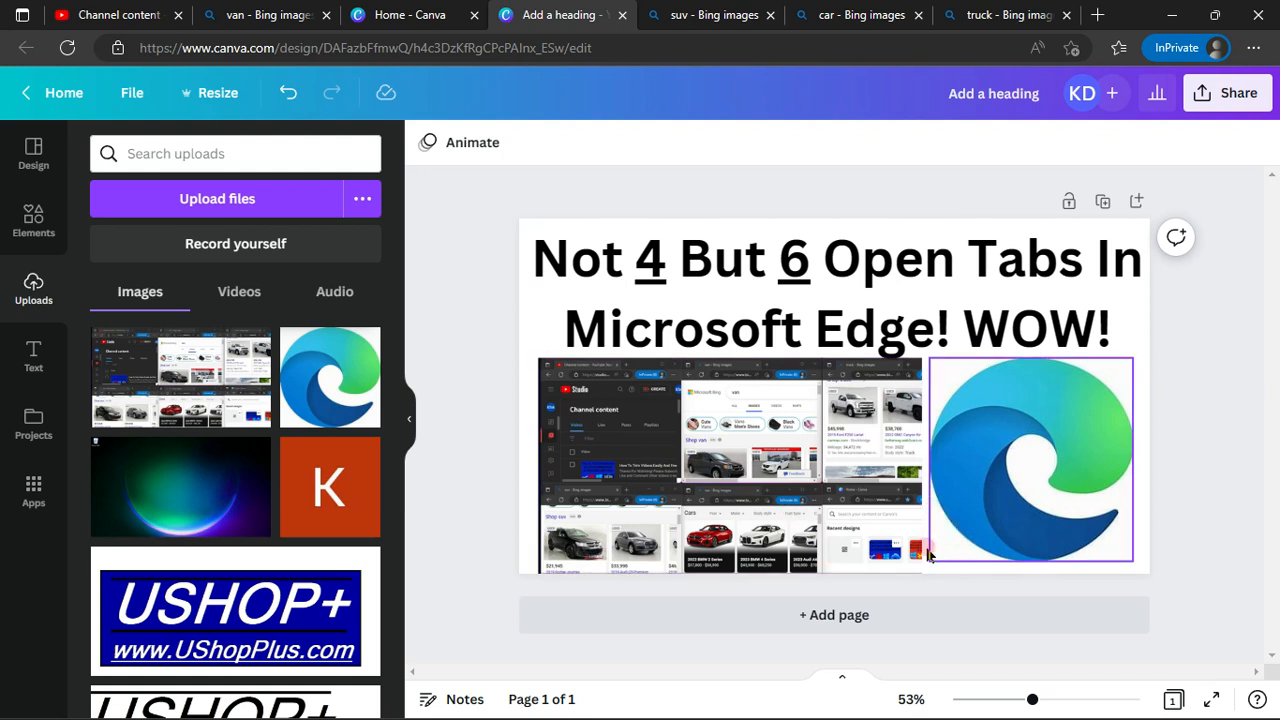
pyautogui.click(553, 297)
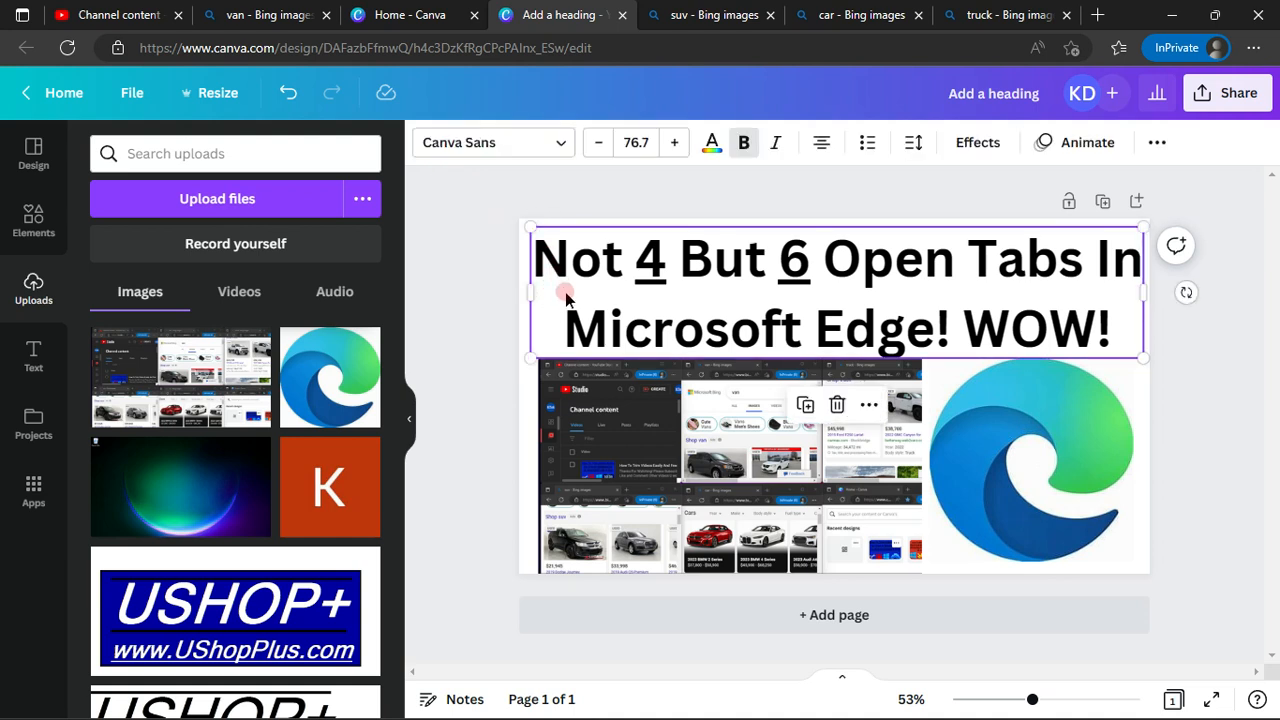
pyautogui.click(943, 572)
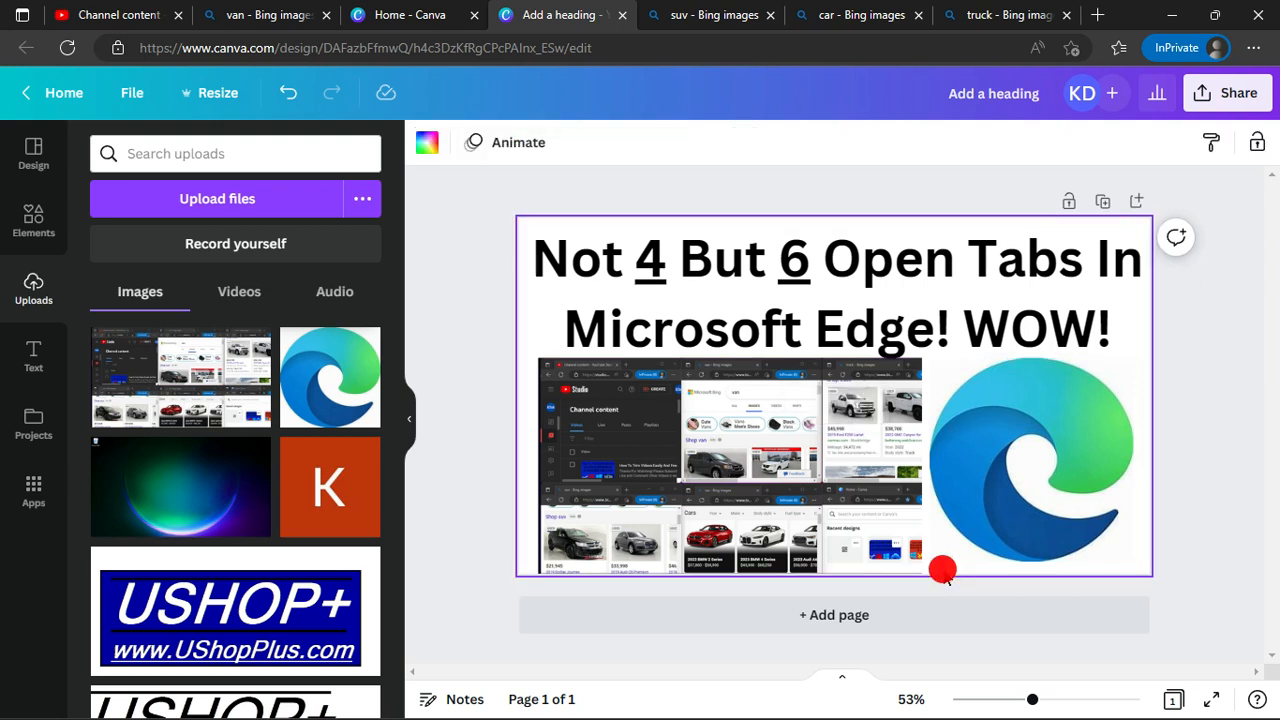
# Step: Set the page background to black and recolour the whole heading off-white
pyautogui.click(427, 142)
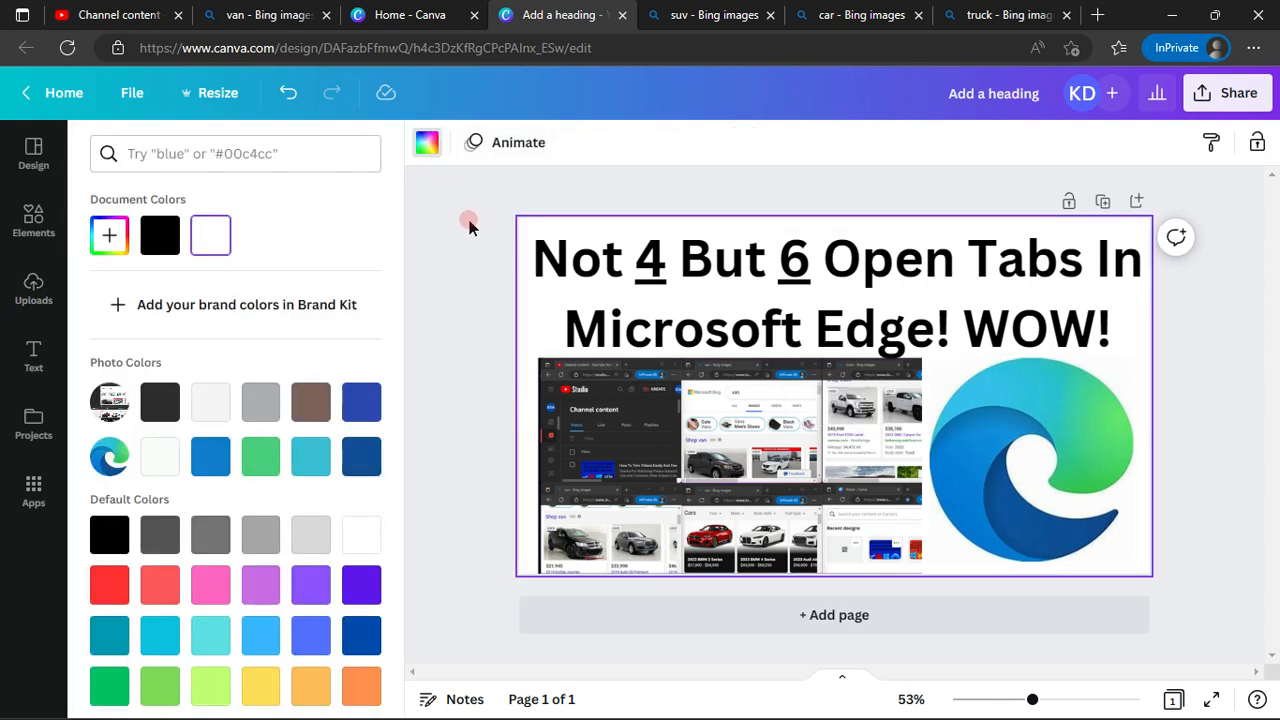
pyautogui.click(160, 235)
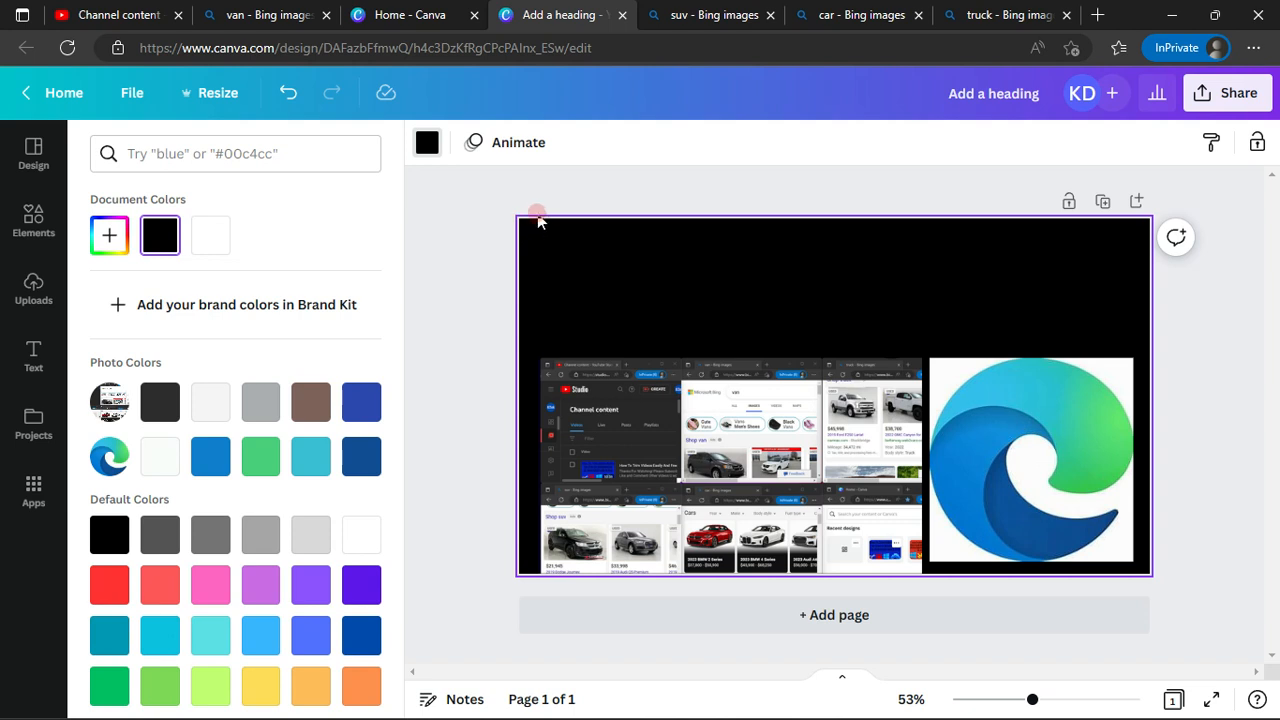
pyautogui.click(599, 292)
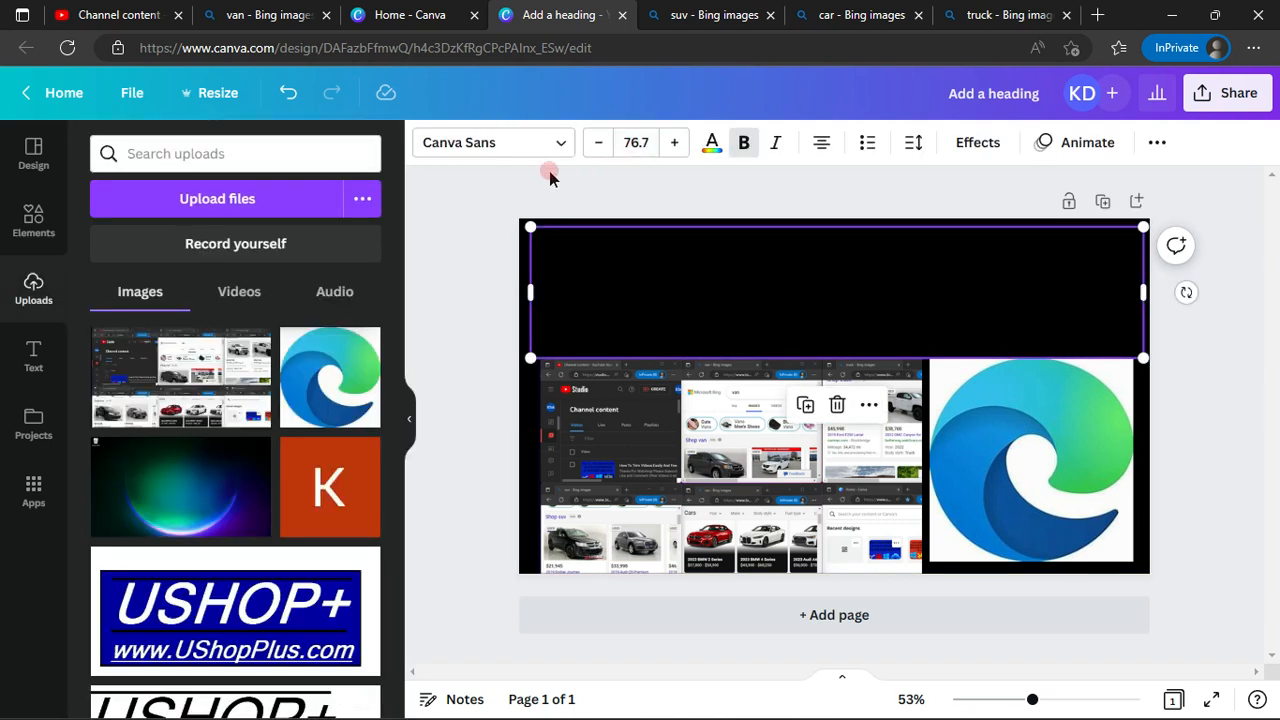
pyautogui.click(708, 143)
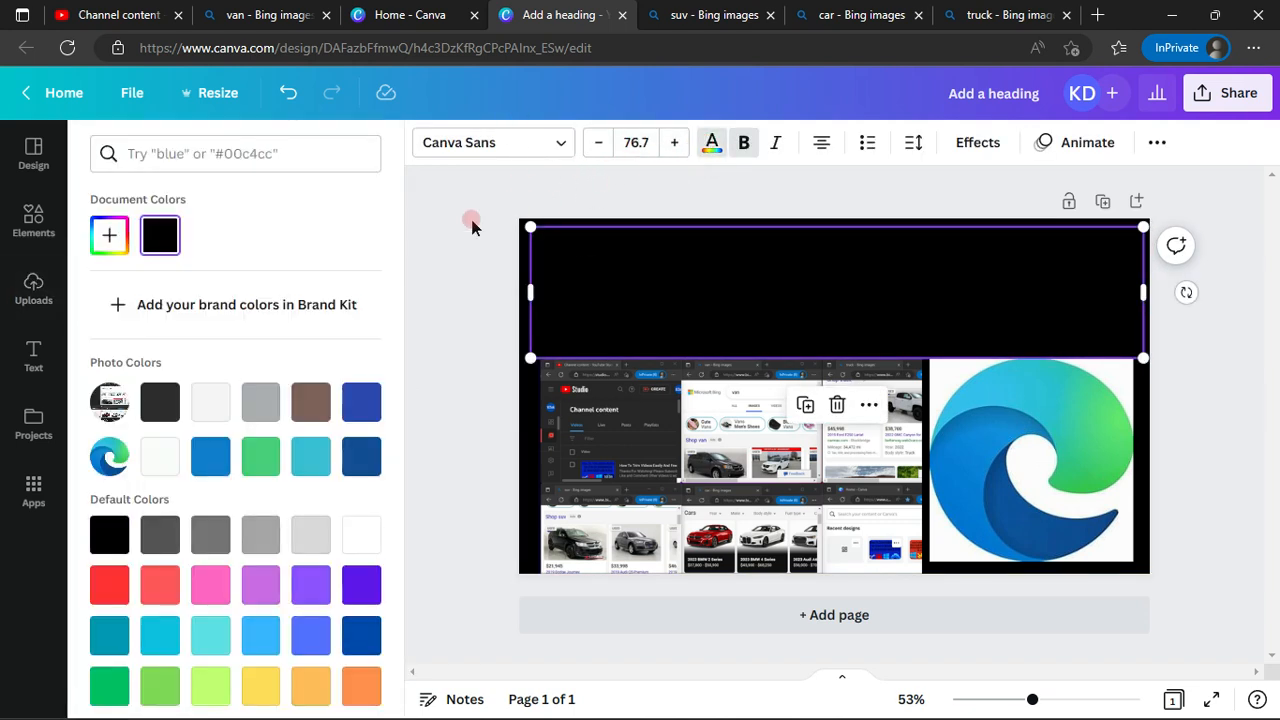
pyautogui.click(210, 401)
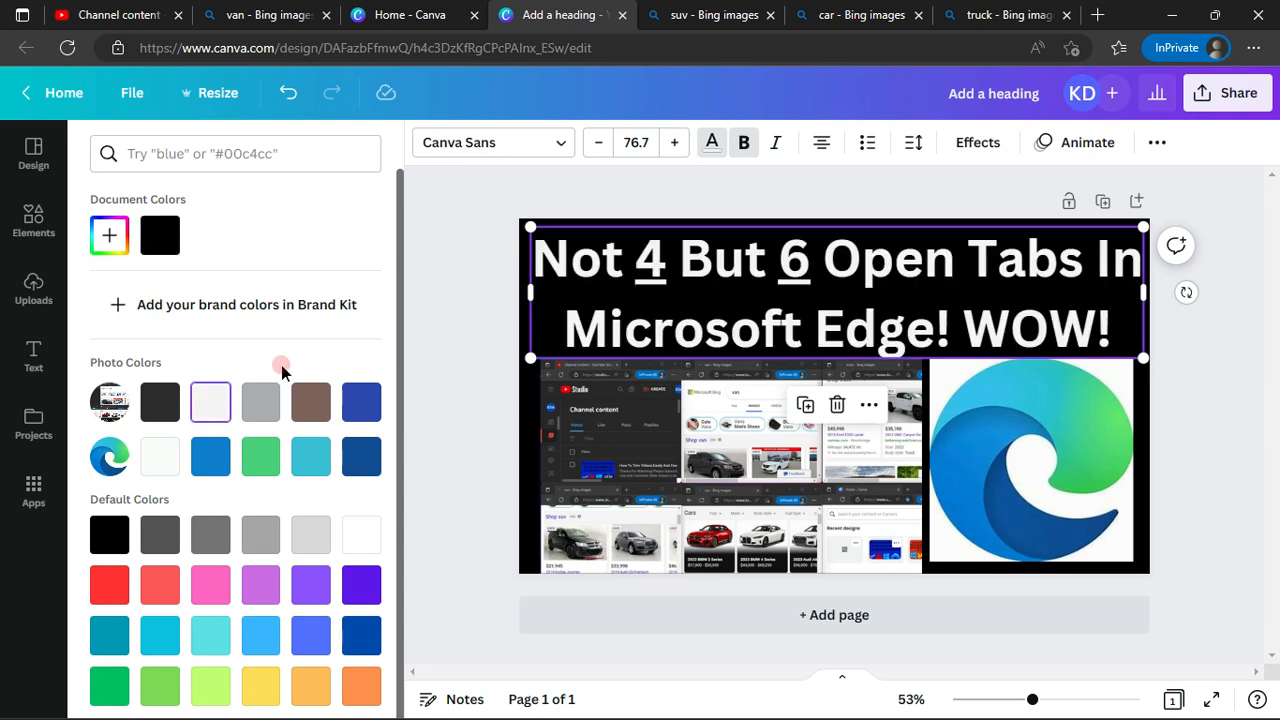
pyautogui.click(471, 265)
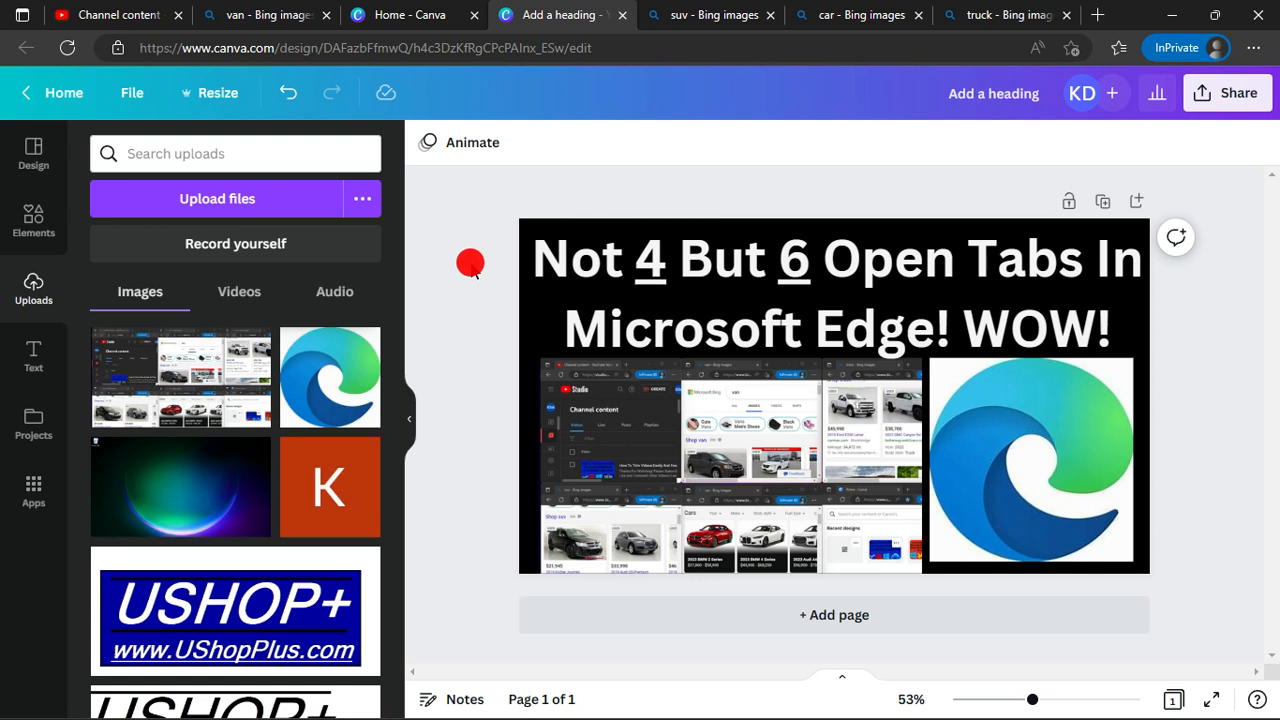
# Step: Replace the word "WOW" at the end of the heading with "NEW", keeping the exclamation mark
pyautogui.click(1116, 326)
pyautogui.click(1116, 326)
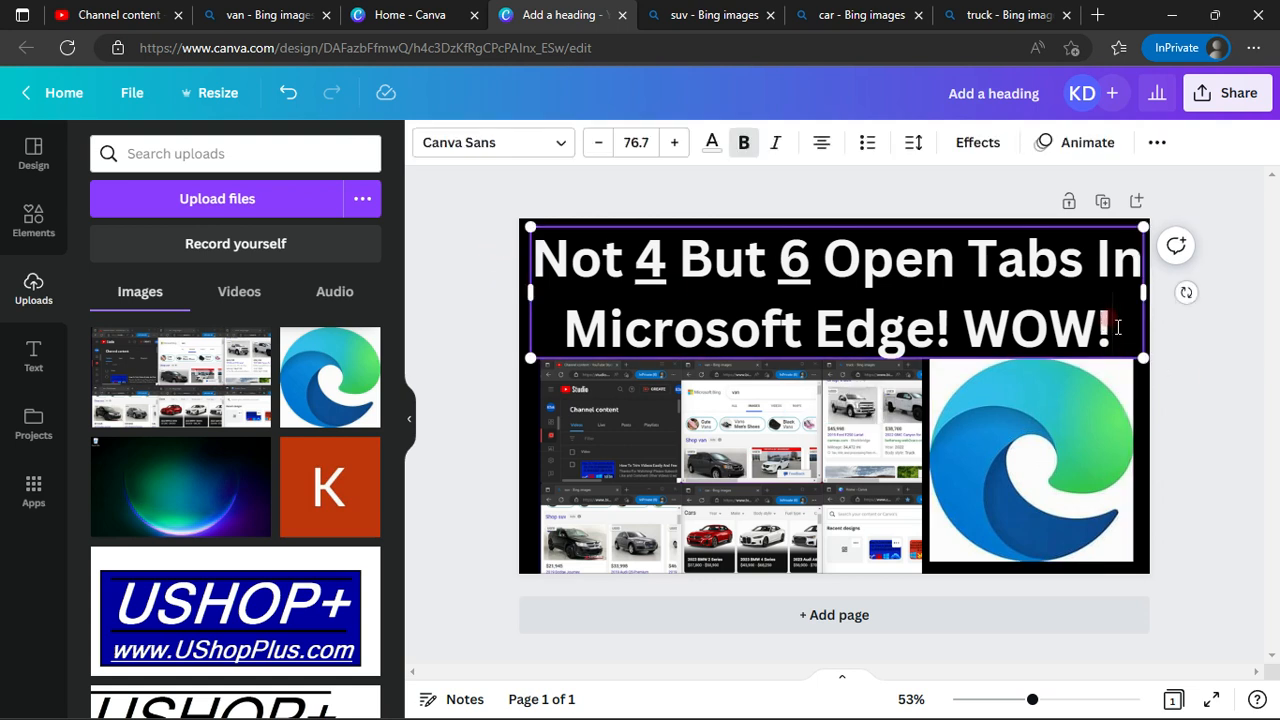
pyautogui.click(1099, 331)
pyautogui.press('BackSpace')
pyautogui.press('BackSpace')
pyautogui.press('BackSpace')
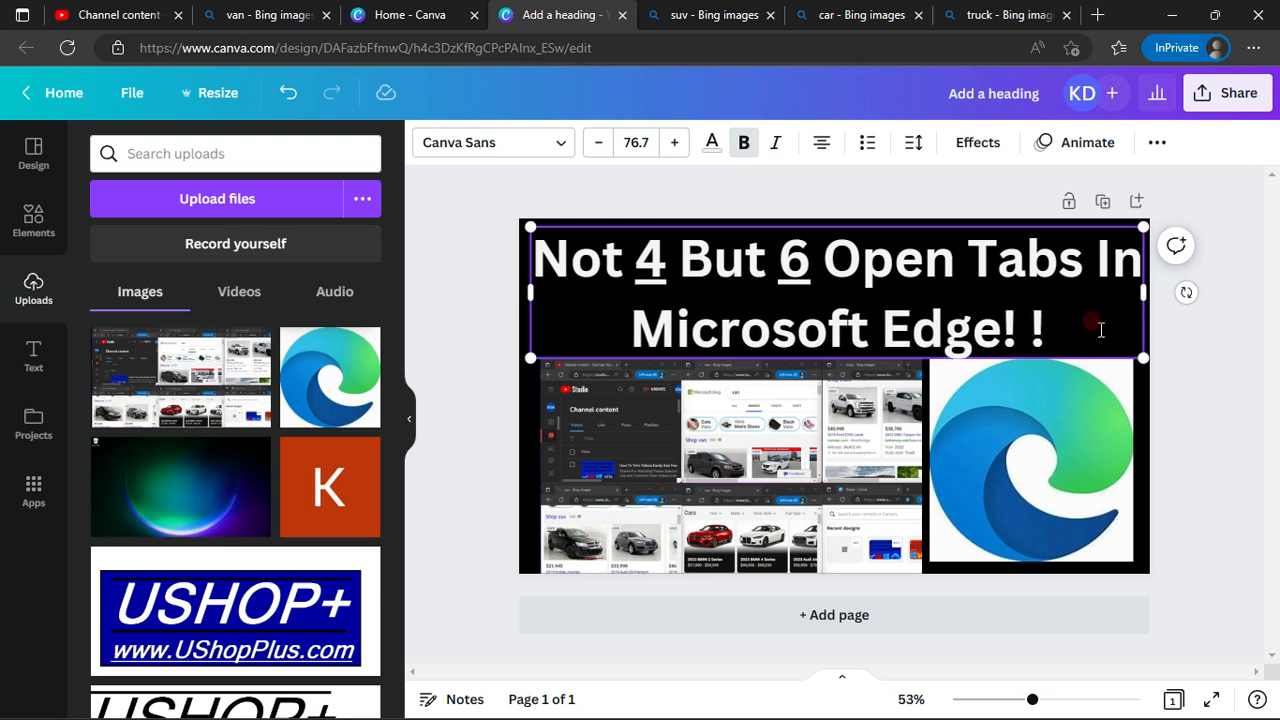
pyautogui.write('NEW')
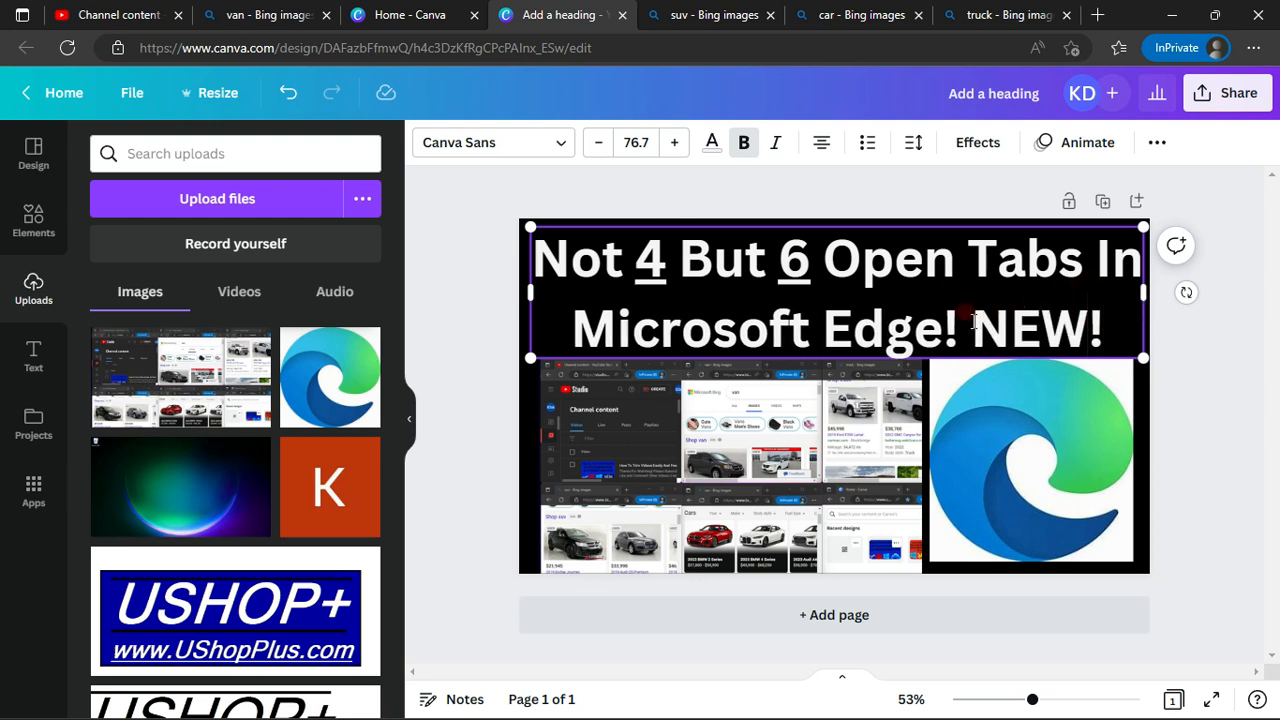
# Step: Underline "NEW!" at the end of the heading and deselect the text
pyautogui.moveTo(968, 316); pyautogui.dragTo(1104, 330)
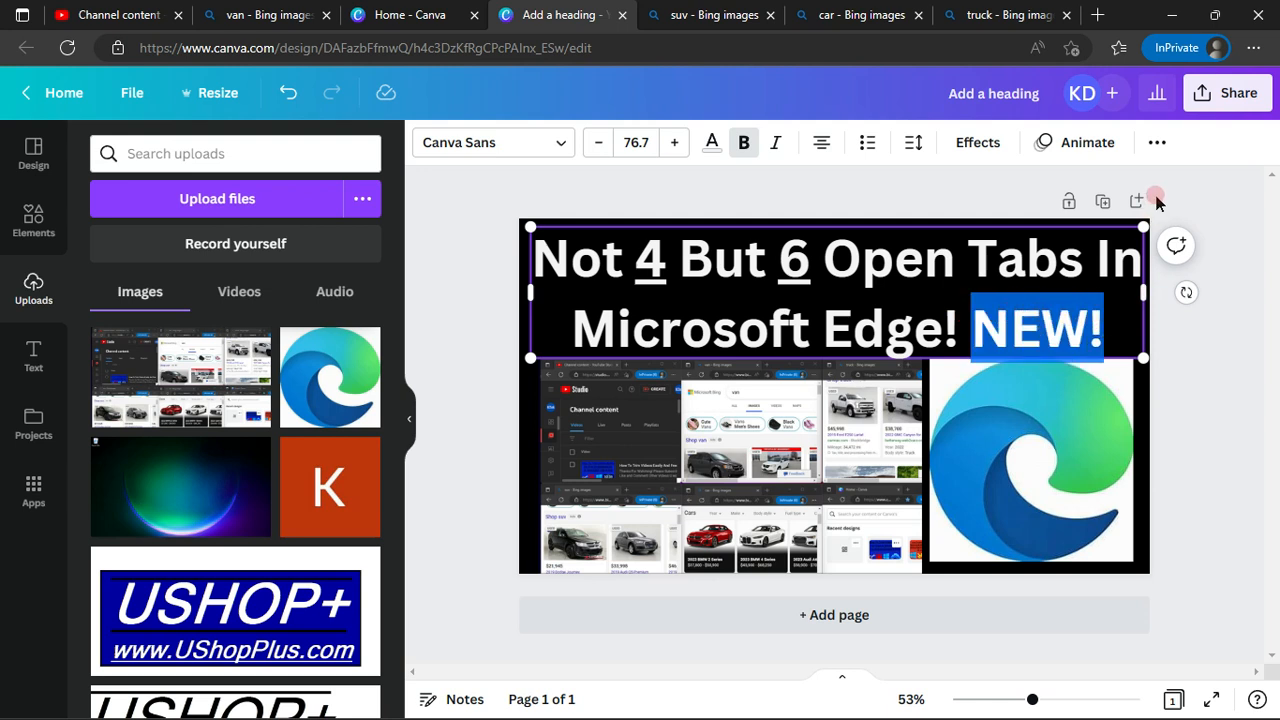
pyautogui.click(1155, 140)
pyautogui.click(868, 188)
pyautogui.click(465, 210)
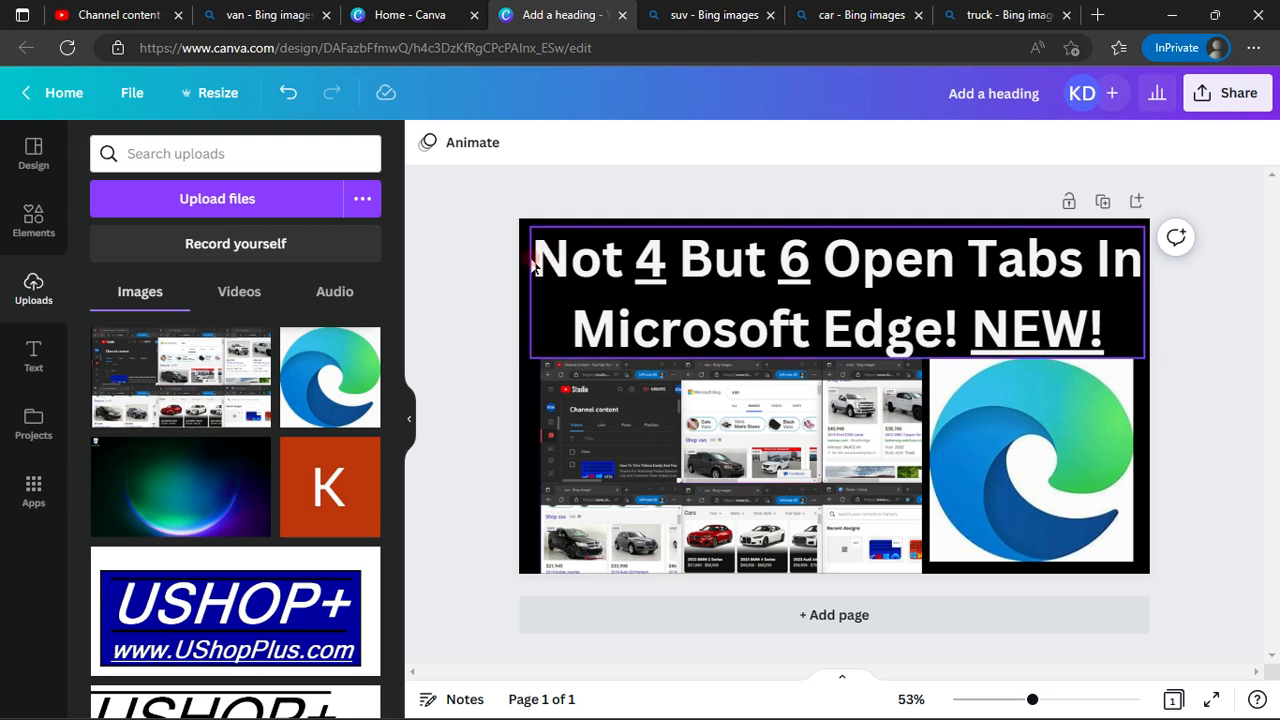
pyautogui.moveTo(537, 262)
pyautogui.mouseDown()
pyautogui.moveTo(640, 260)
pyautogui.moveTo(543, 248)
pyautogui.mouseUp()
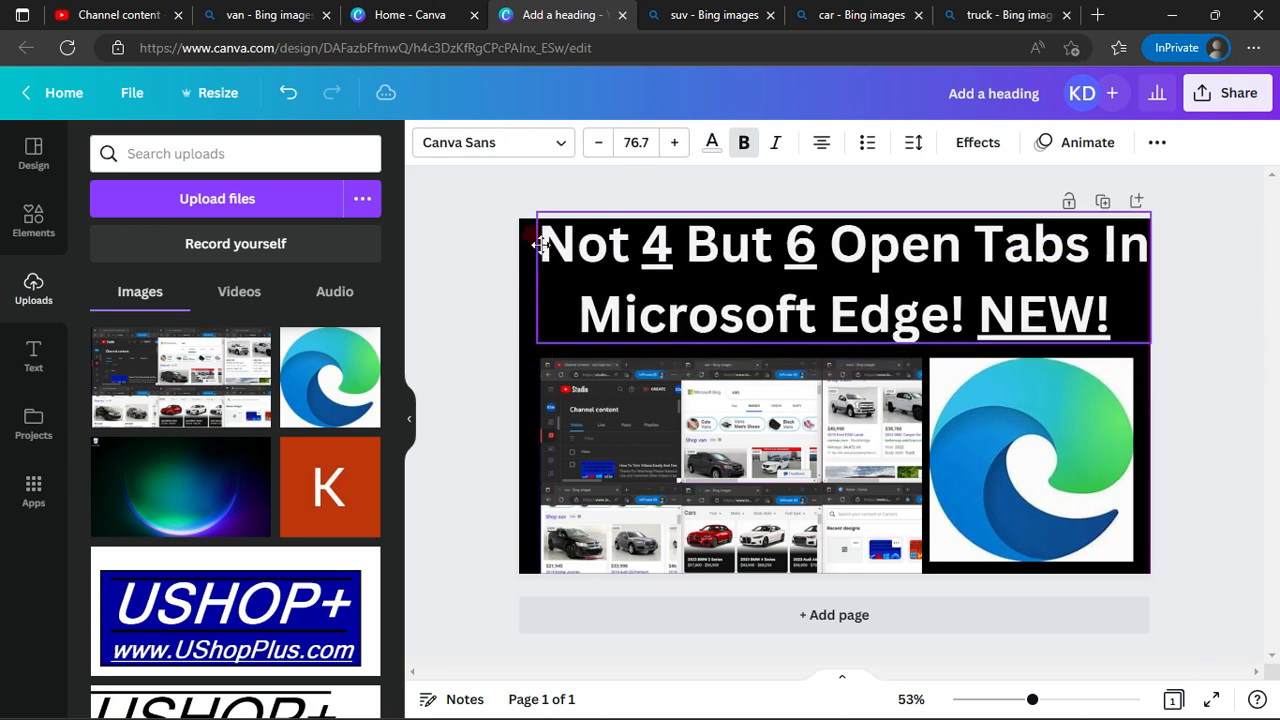
pyautogui.click(286, 92)
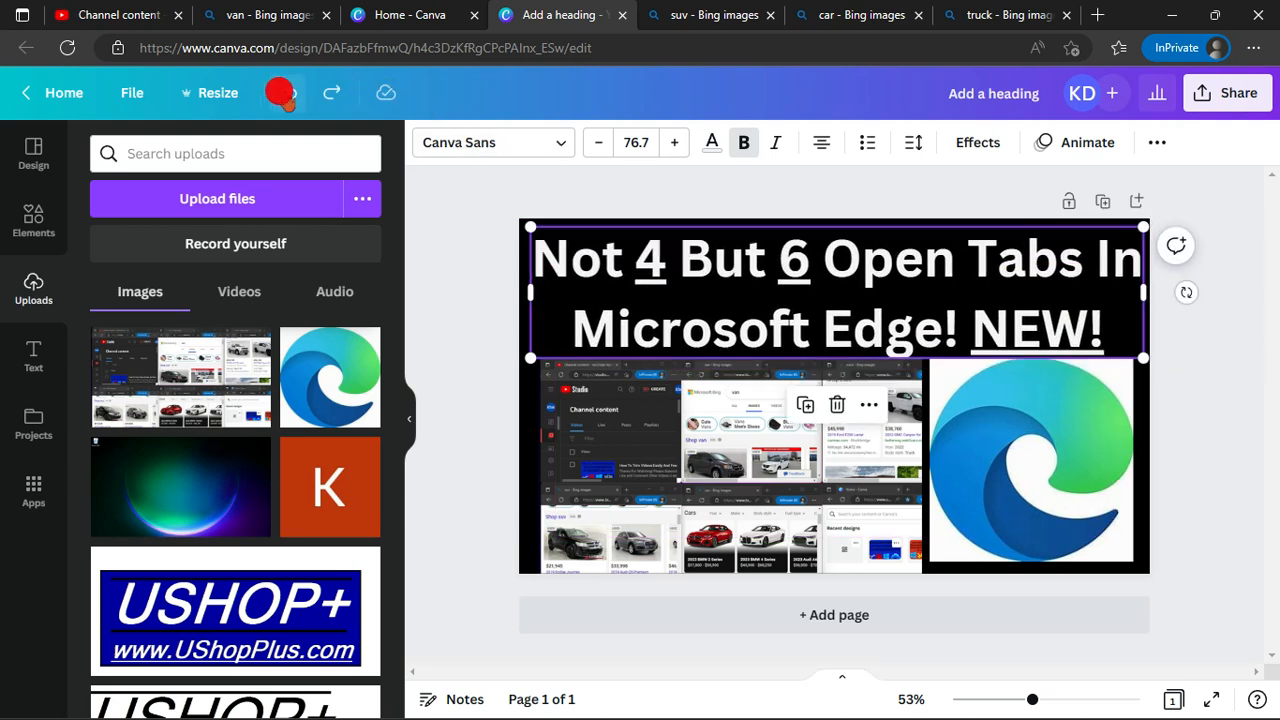
pyautogui.click(528, 202)
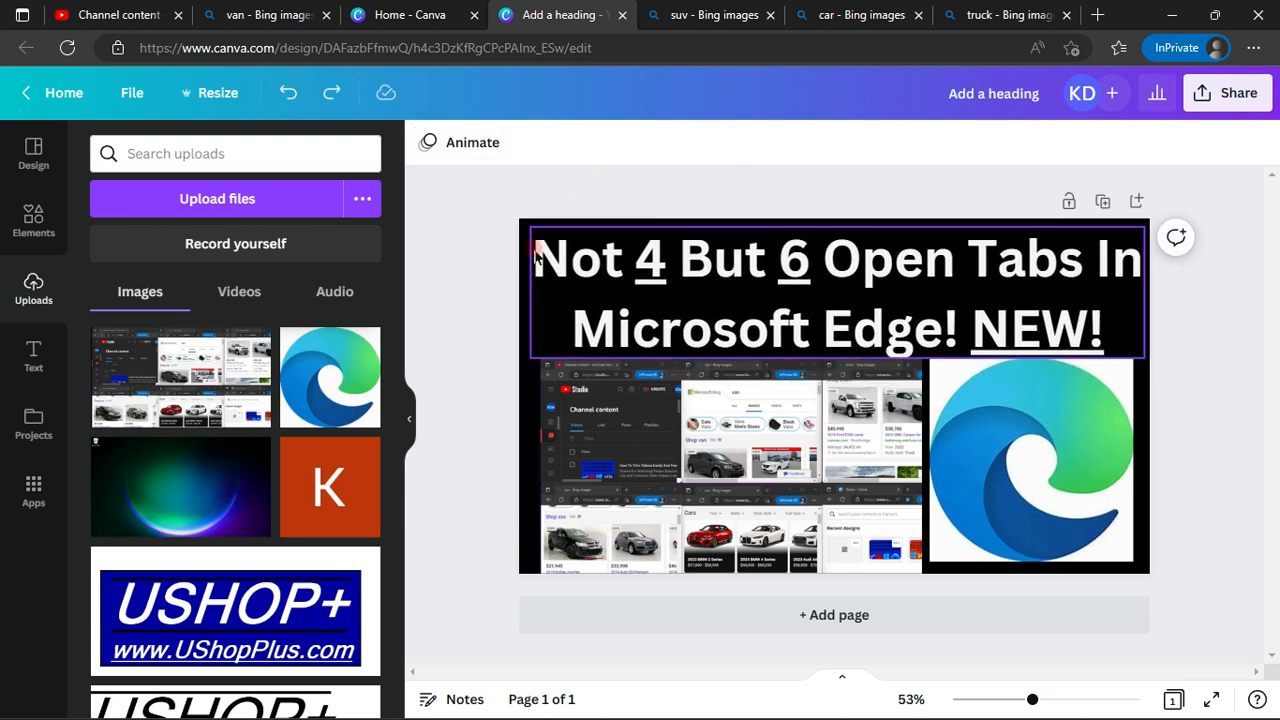
# Step: Recolour all of the heading text bright red from the default colours and deselect it
pyautogui.click(537, 258)
pyautogui.moveTo(538, 255); pyautogui.dragTo(1120, 352)
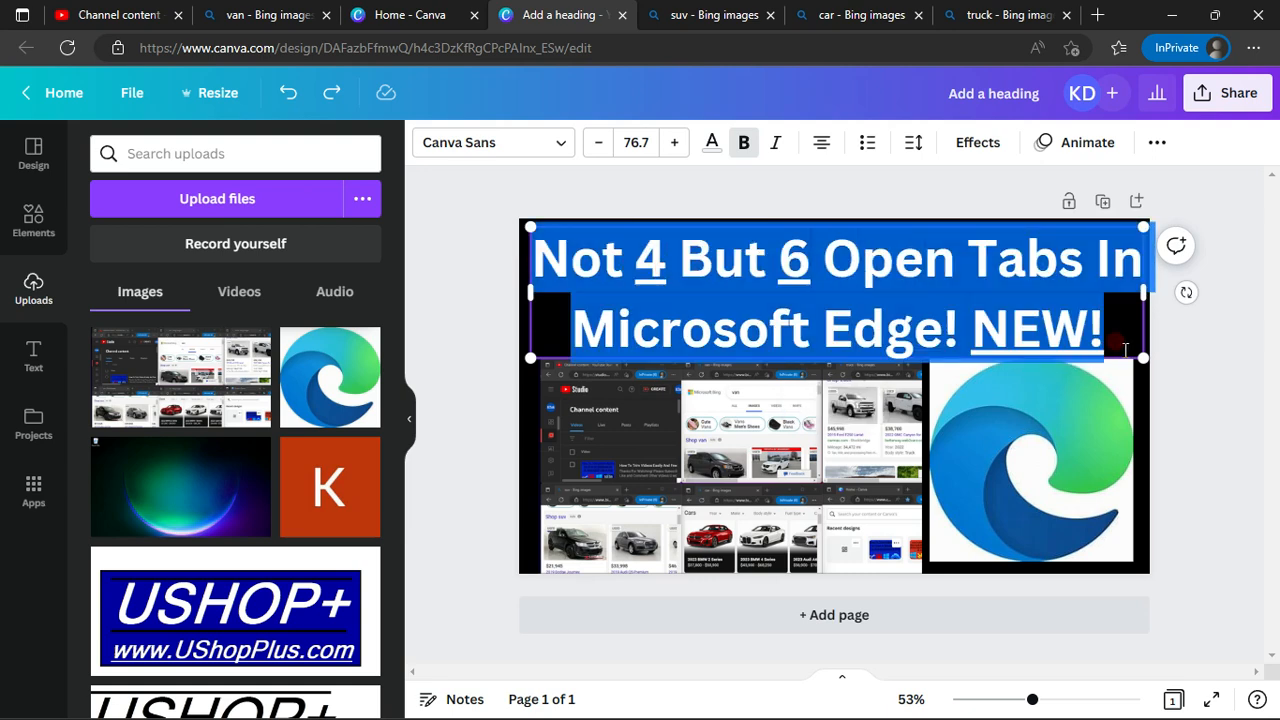
pyautogui.click(710, 146)
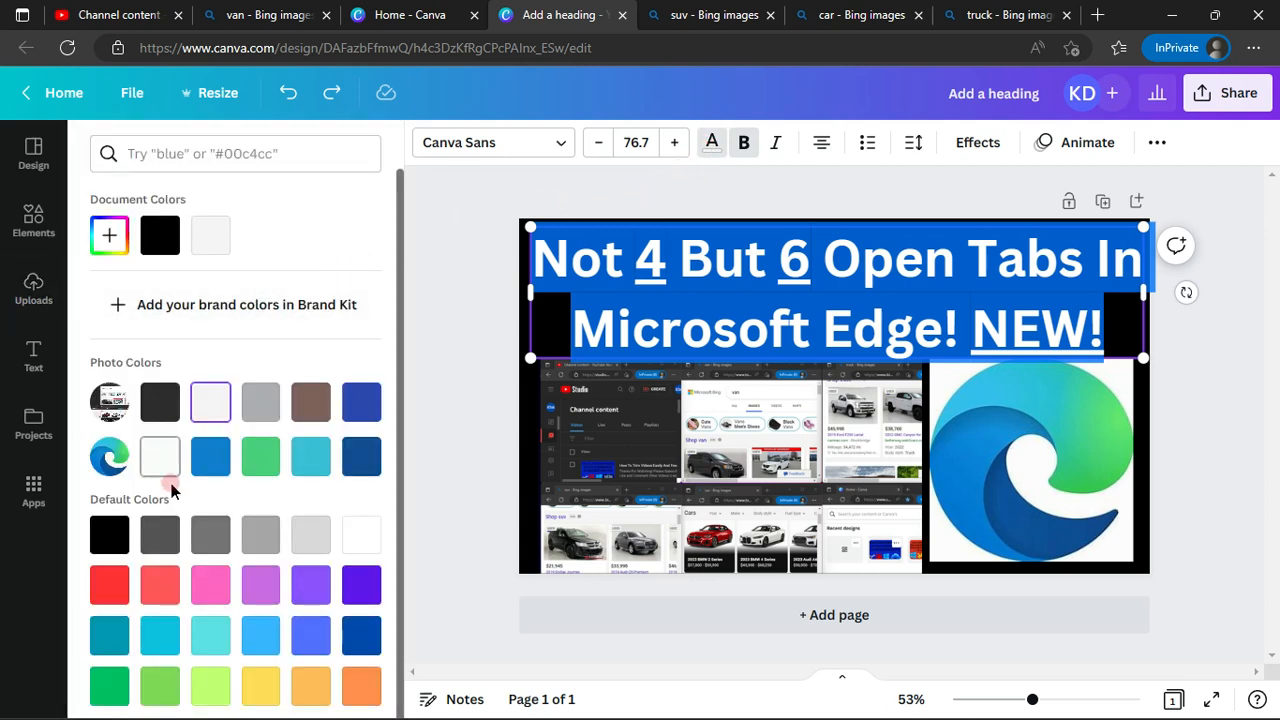
pyautogui.click(135, 575)
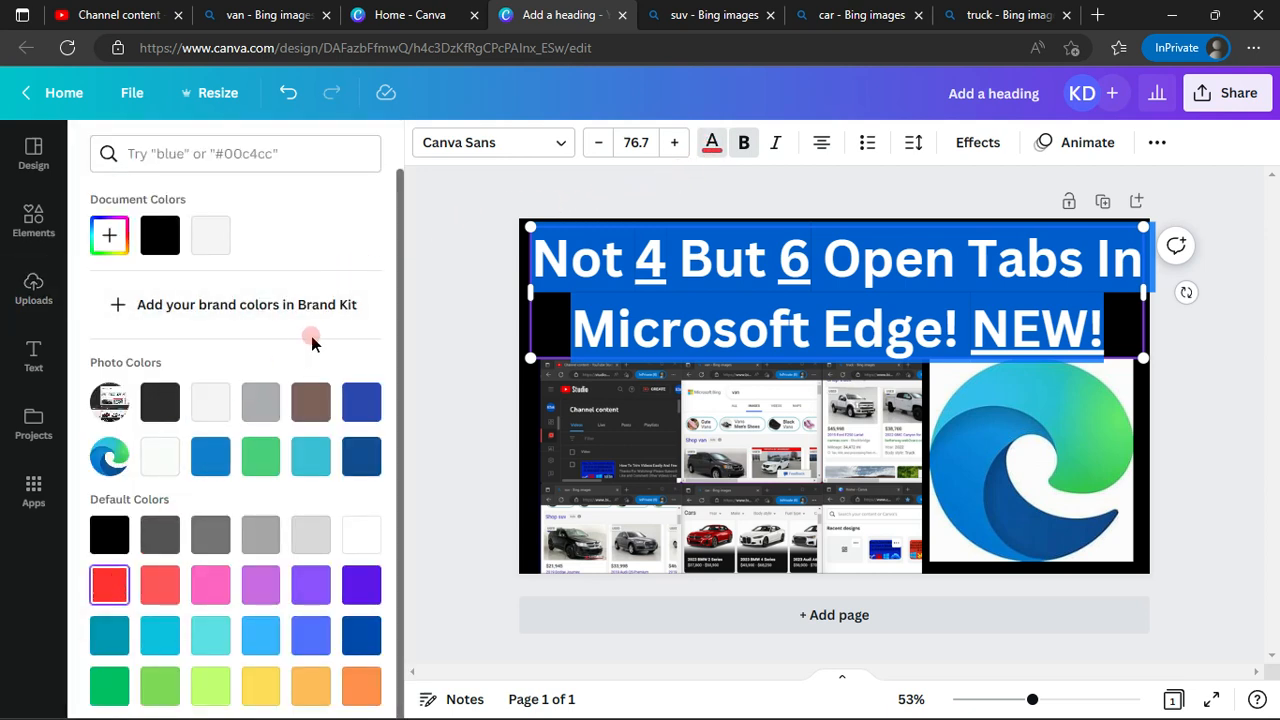
pyautogui.click(439, 313)
pyautogui.click(439, 313)
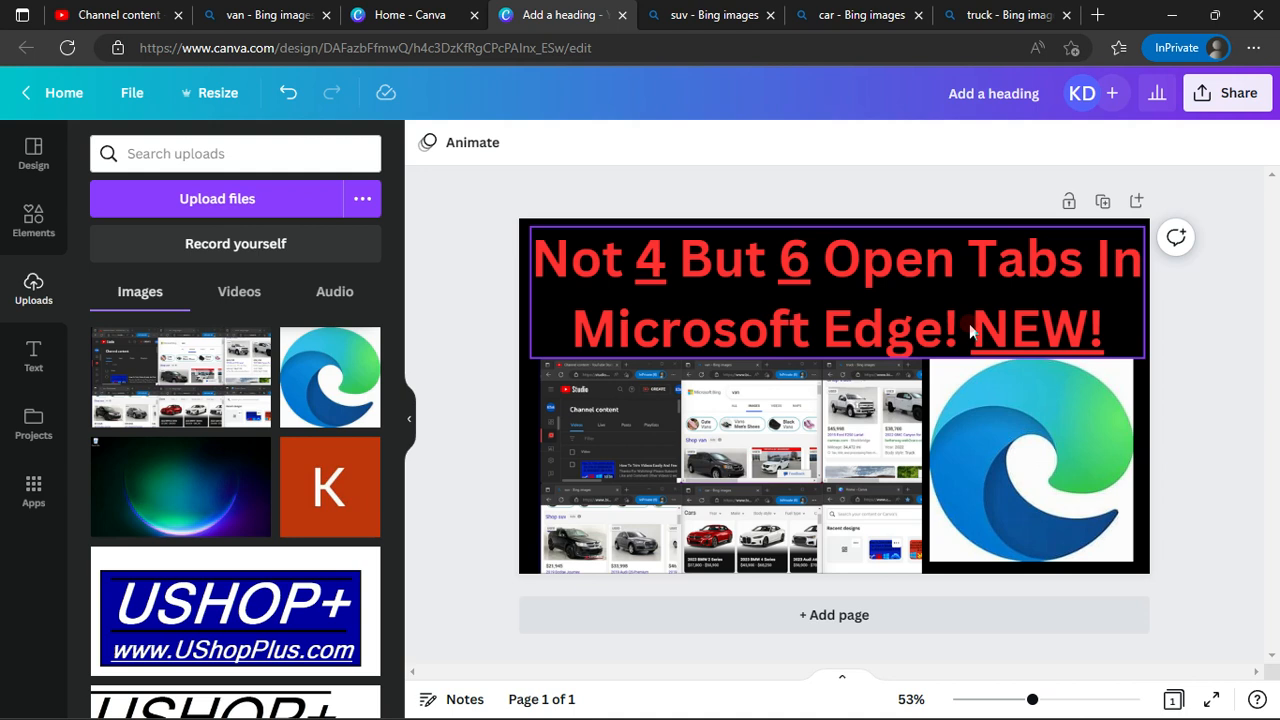
# Step: Recolour the word "Not" in the heading off-white
pyautogui.click(628, 251)
pyautogui.click(628, 252)
pyautogui.moveTo(628, 252); pyautogui.dragTo(530, 255)
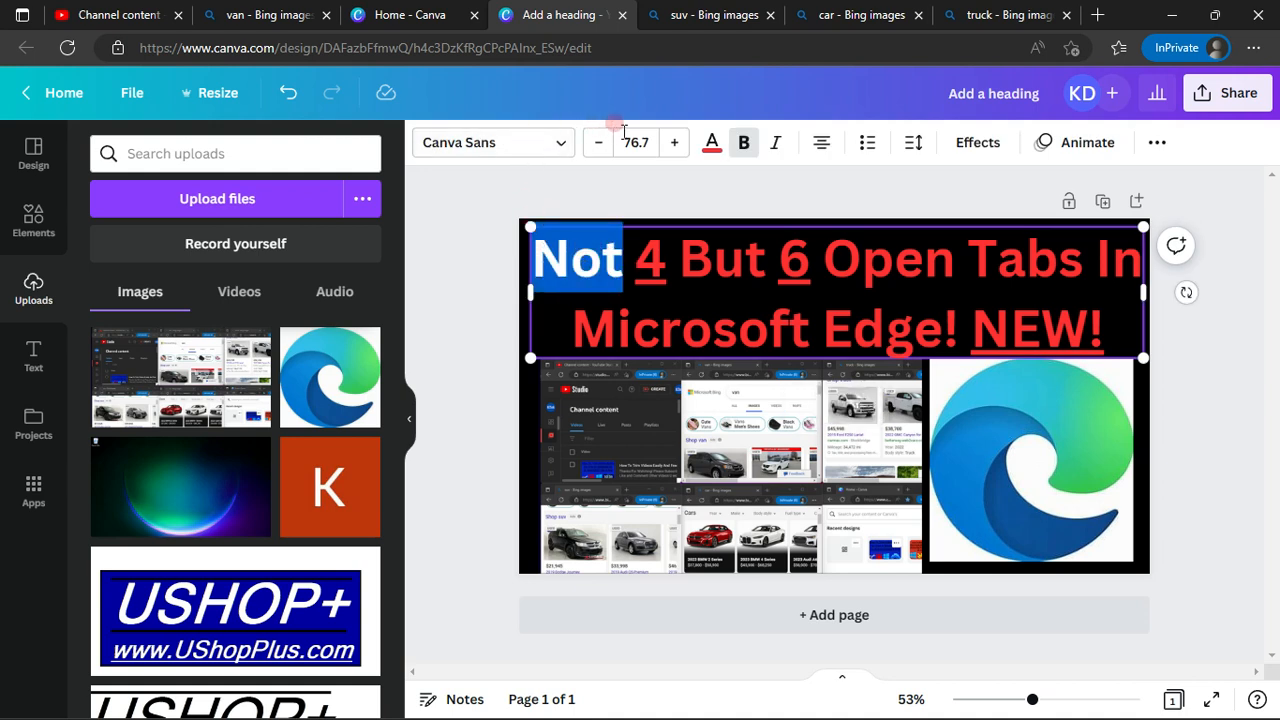
pyautogui.click(708, 146)
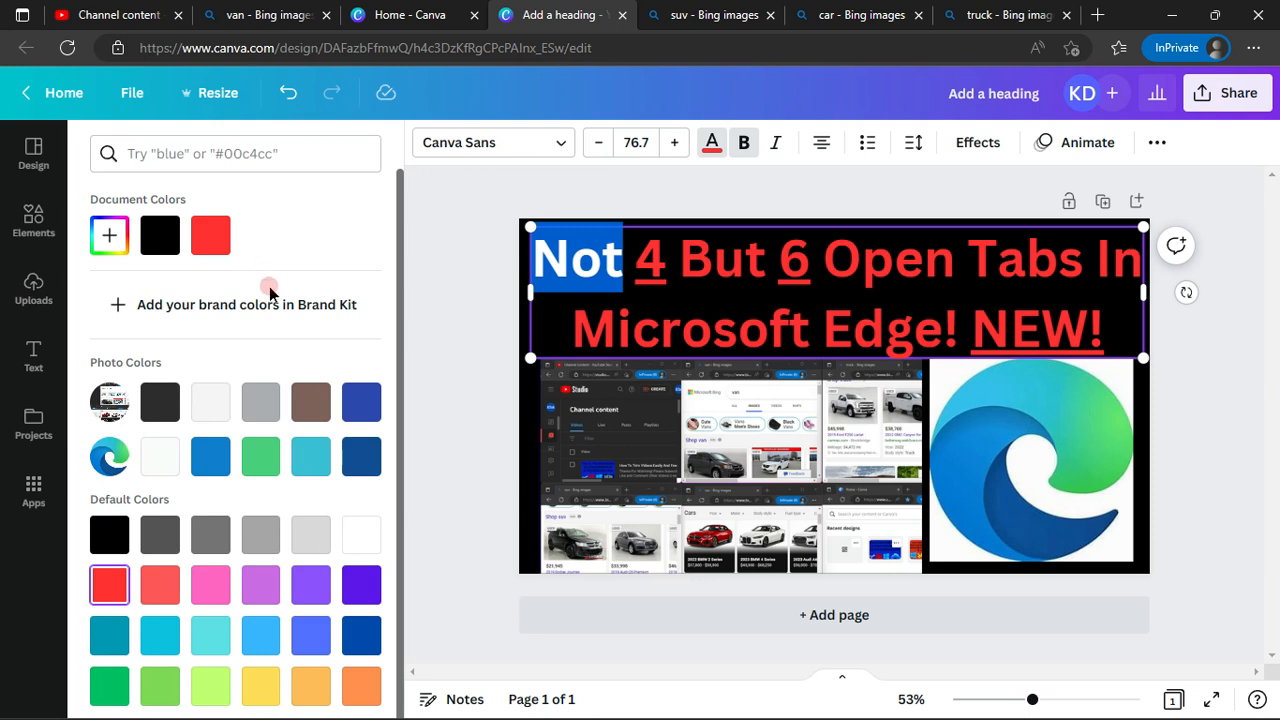
pyautogui.click(212, 401)
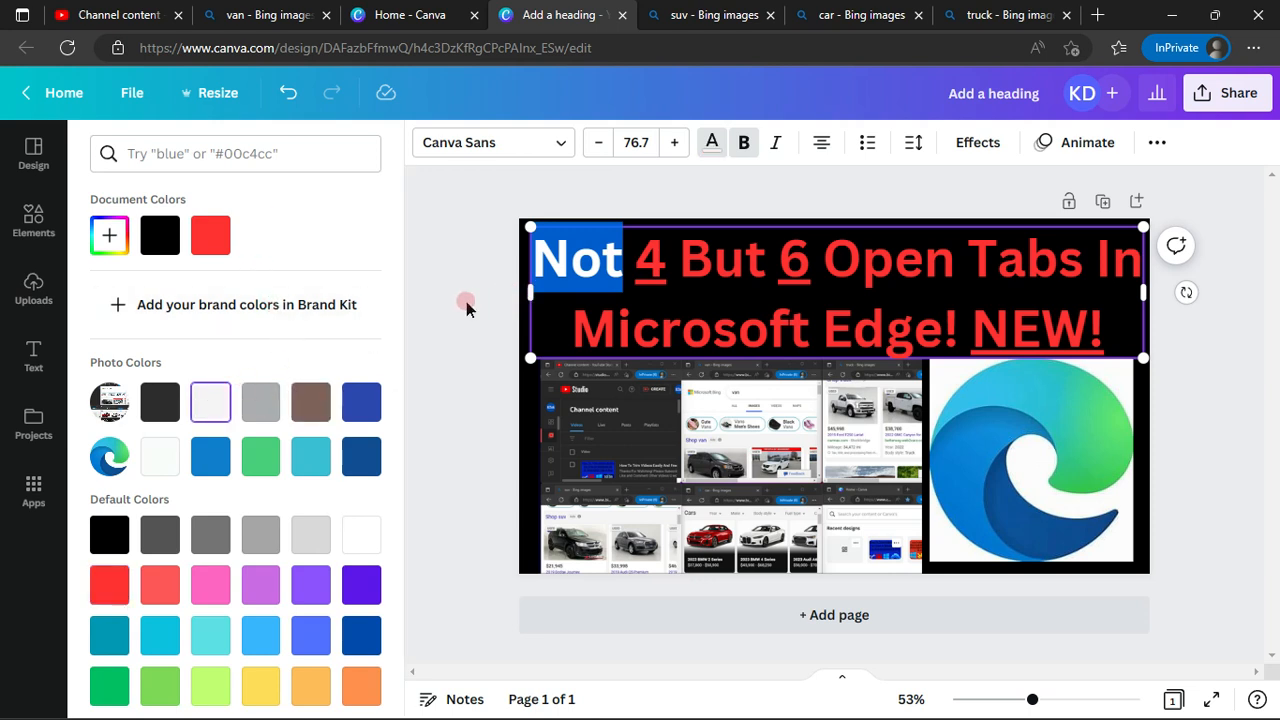
pyautogui.click(468, 301)
# Step: Recolour the word "But" in the heading off-white and deselect the text
pyautogui.moveTo(681, 258); pyautogui.dragTo(765, 268)
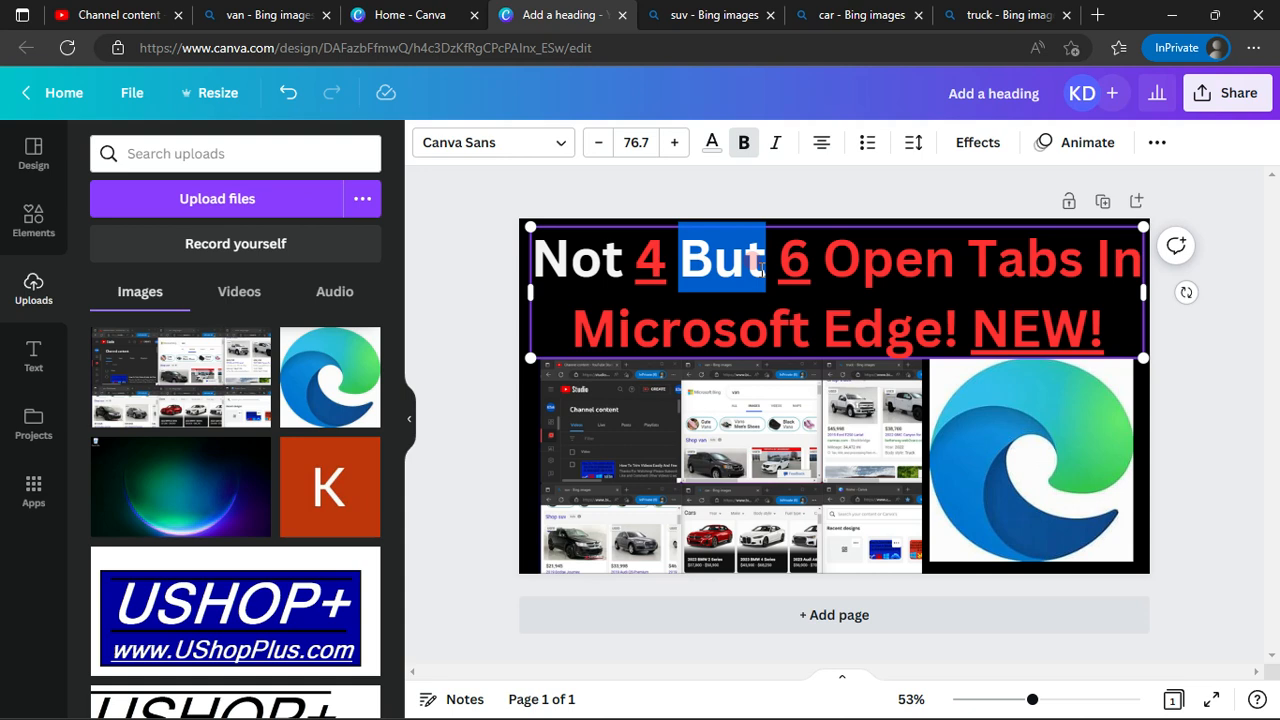
pyautogui.click(711, 142)
pyautogui.click(210, 238)
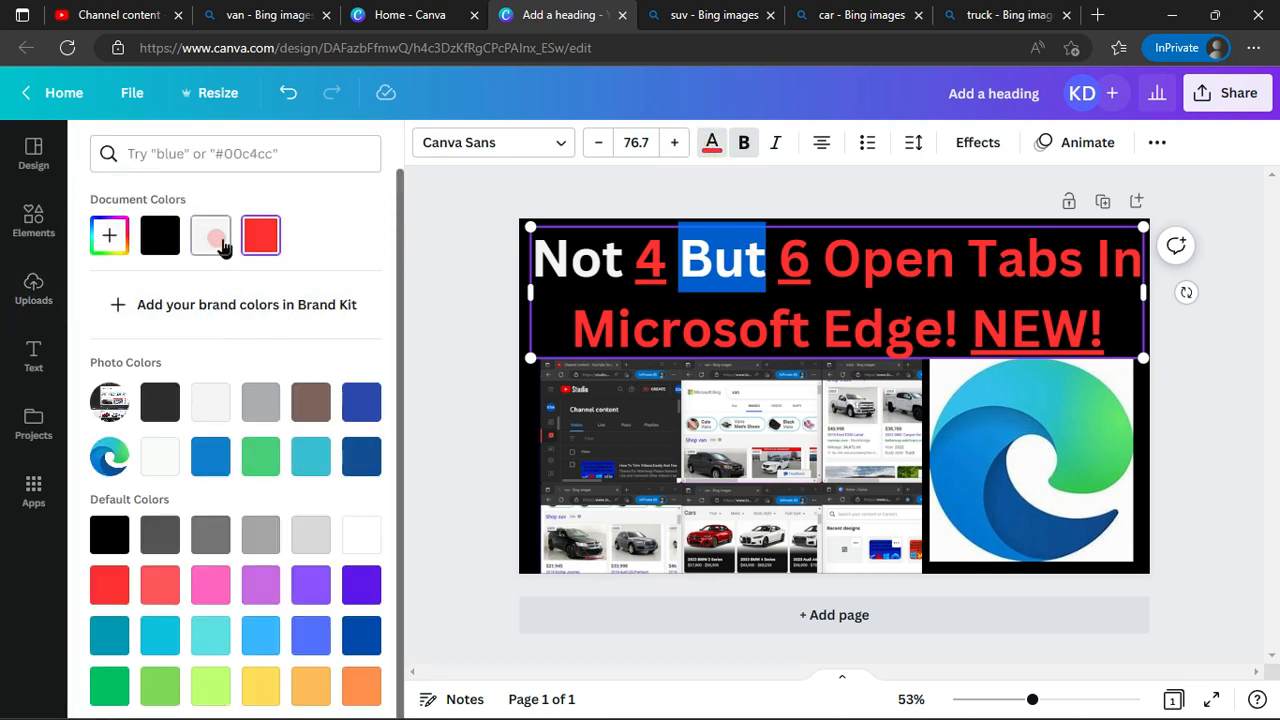
pyautogui.click(469, 220)
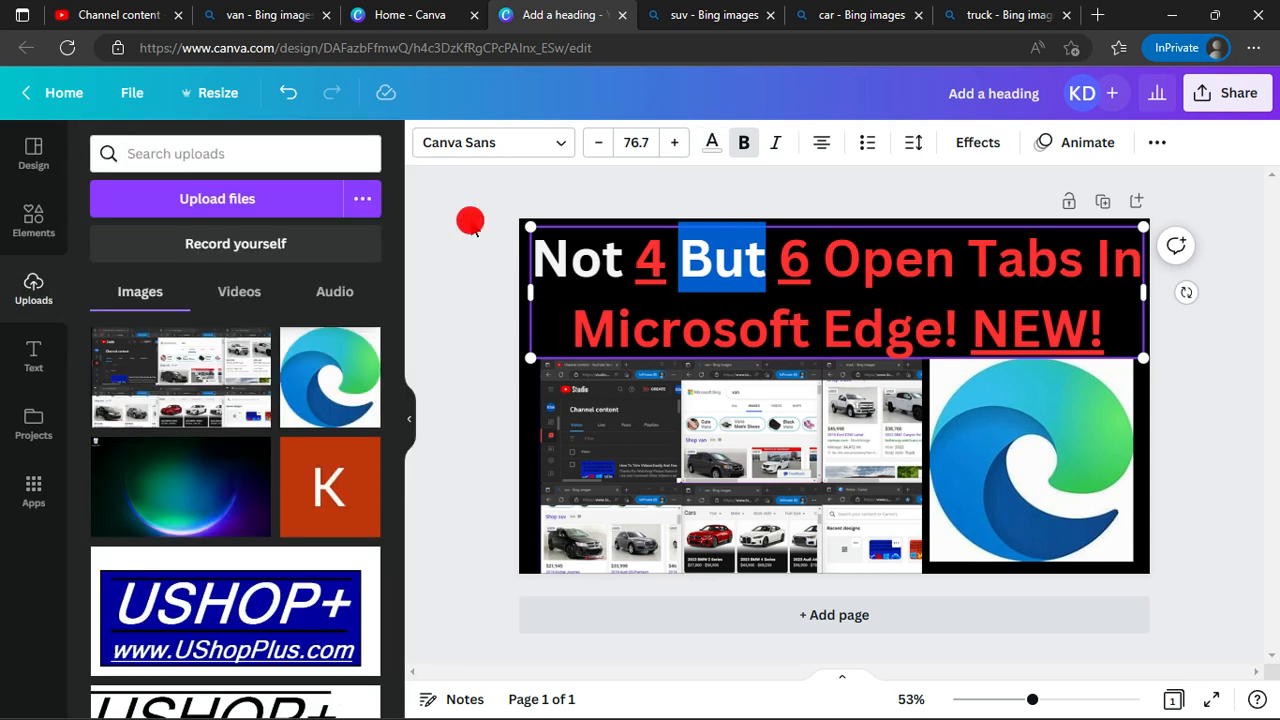
pyautogui.click(660, 218)
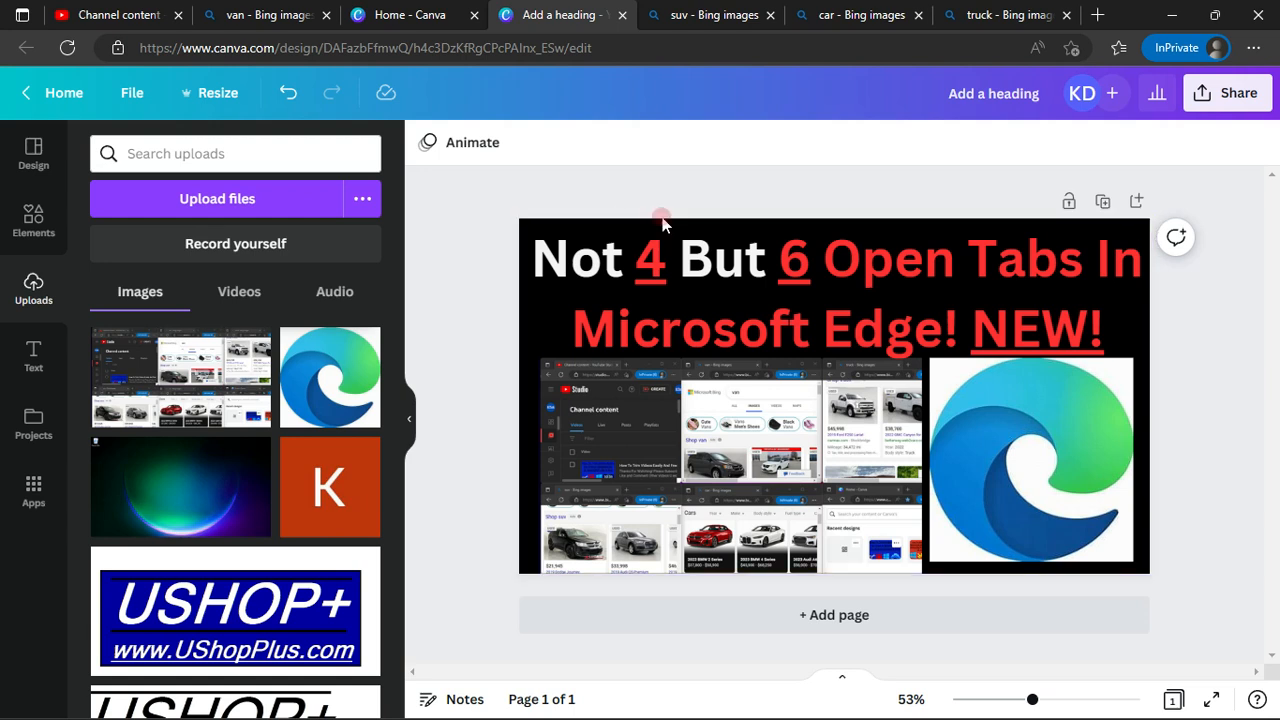
# Step: Recolour "Open Tabs In Microsoft Edge!" in the heading off-white, leaving "NEW!" red
pyautogui.click(822, 266)
pyautogui.click(822, 266)
pyautogui.moveTo(826, 268); pyautogui.dragTo(960, 347)
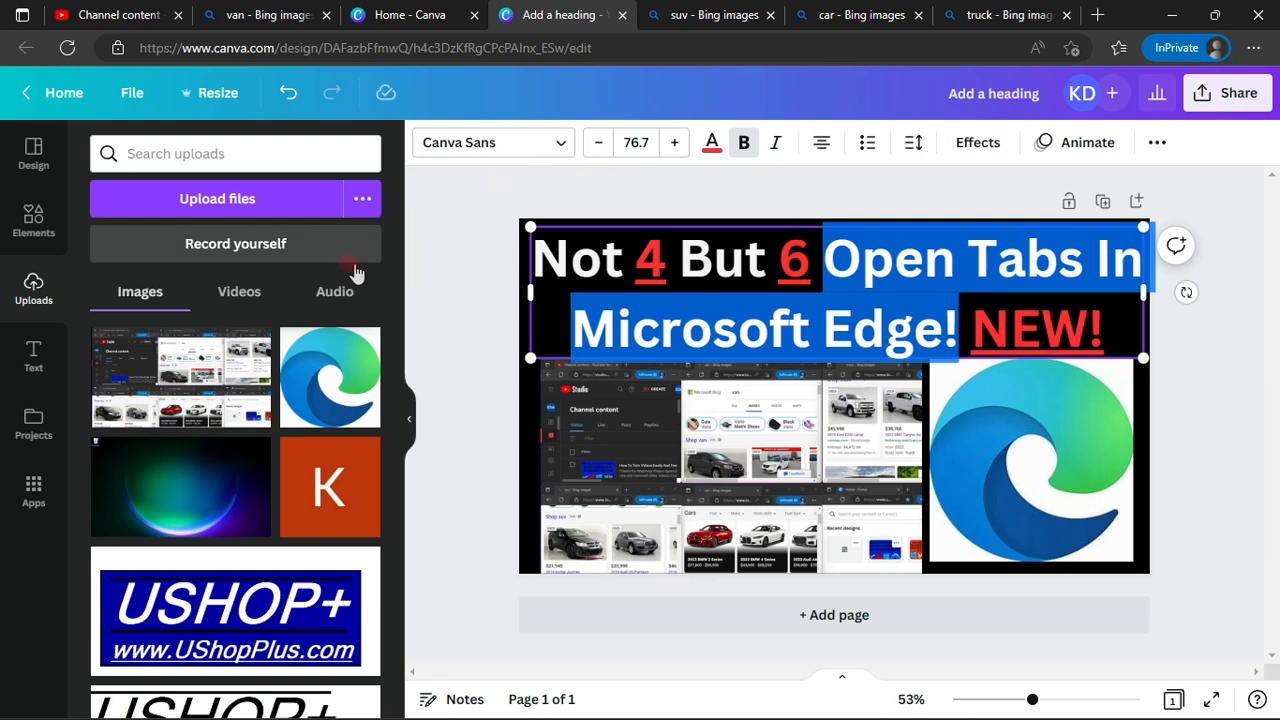
pyautogui.click(711, 142)
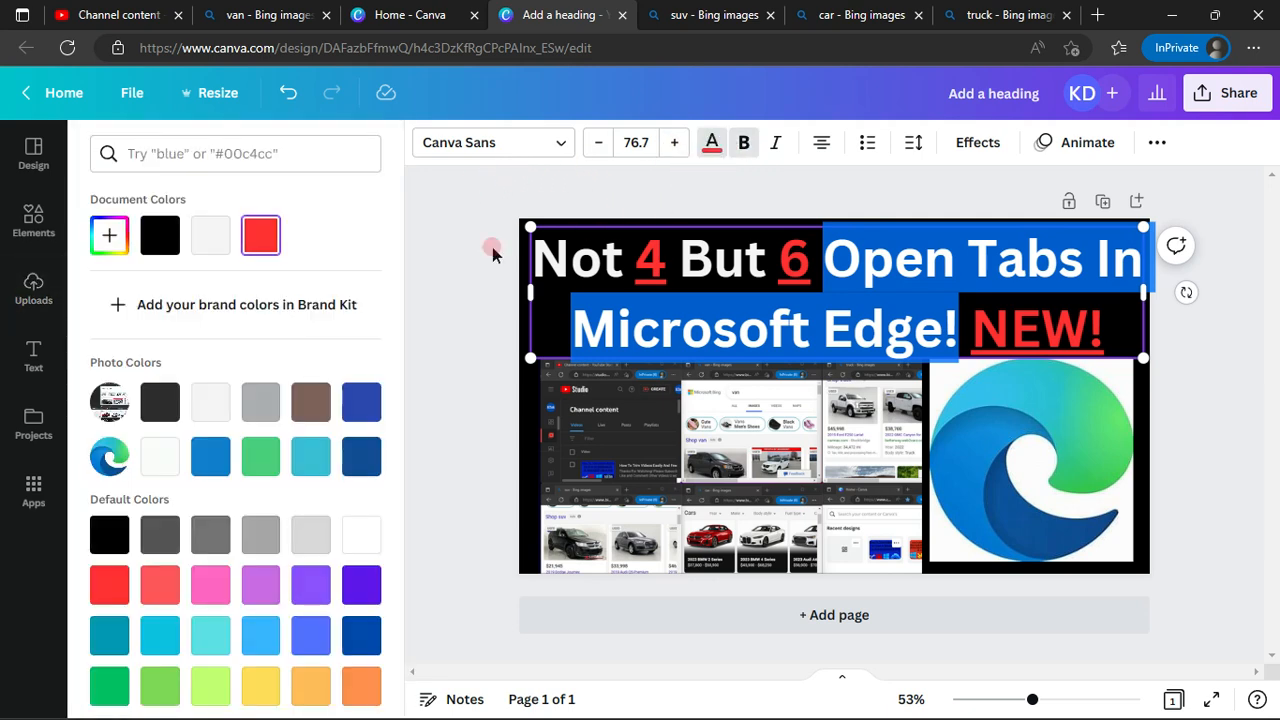
pyautogui.click(224, 242)
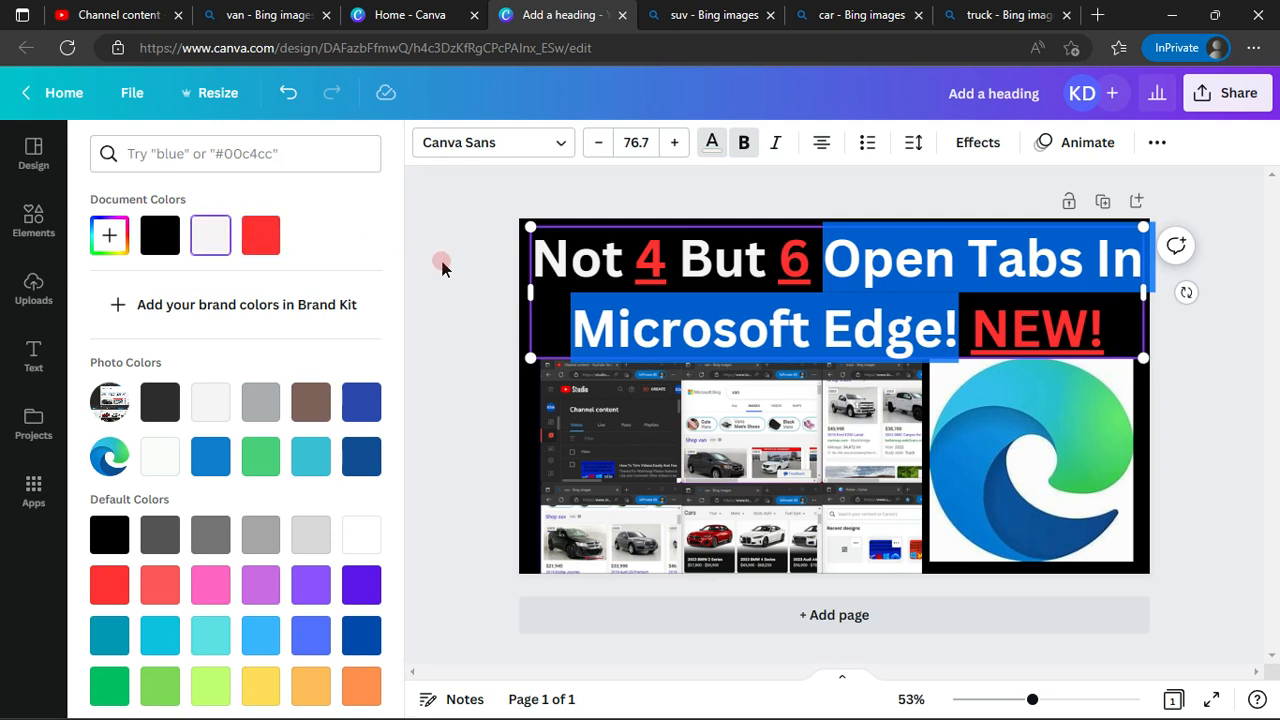
pyautogui.click(441, 262)
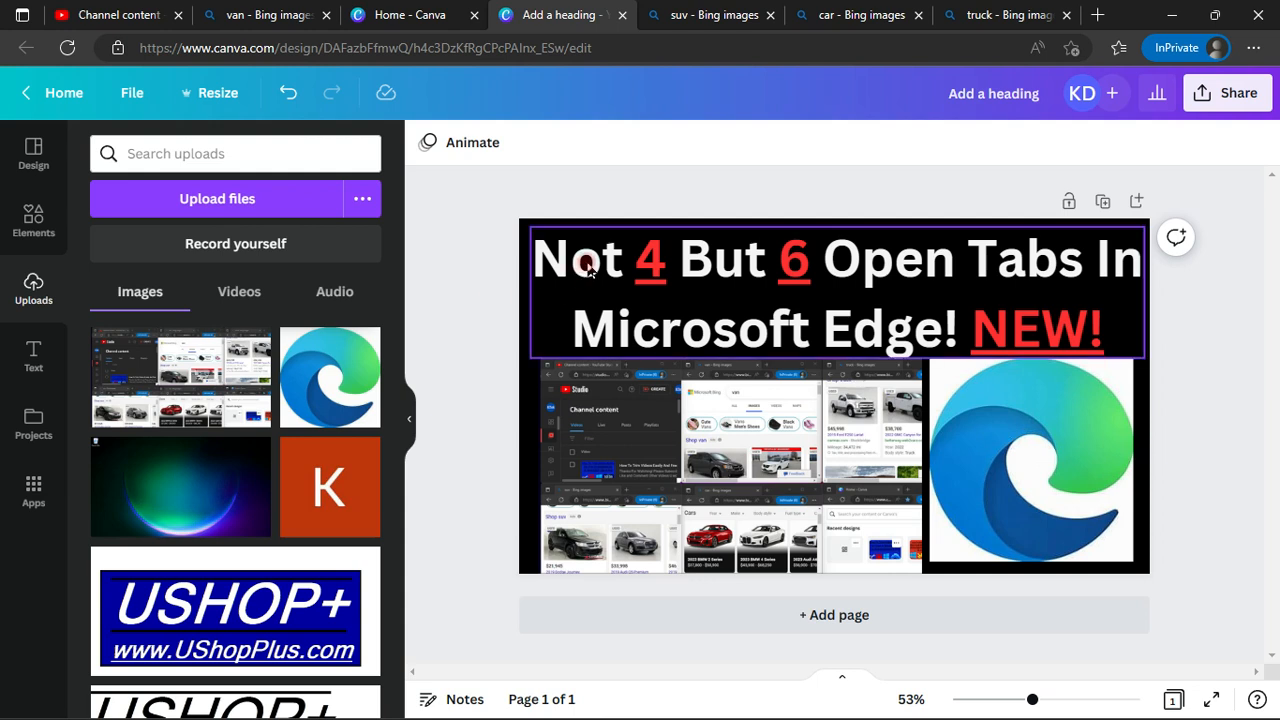
# Step: Recolour the word "Not" in the heading dark gray from the default colours, undoing any accidental move of the heading
pyautogui.moveTo(537, 262)
pyautogui.mouseDown()
pyautogui.moveTo(557, 257)
pyautogui.moveTo(575, 283)
pyautogui.moveTo(559, 262)
pyautogui.mouseUp()
pyautogui.click(288, 92)
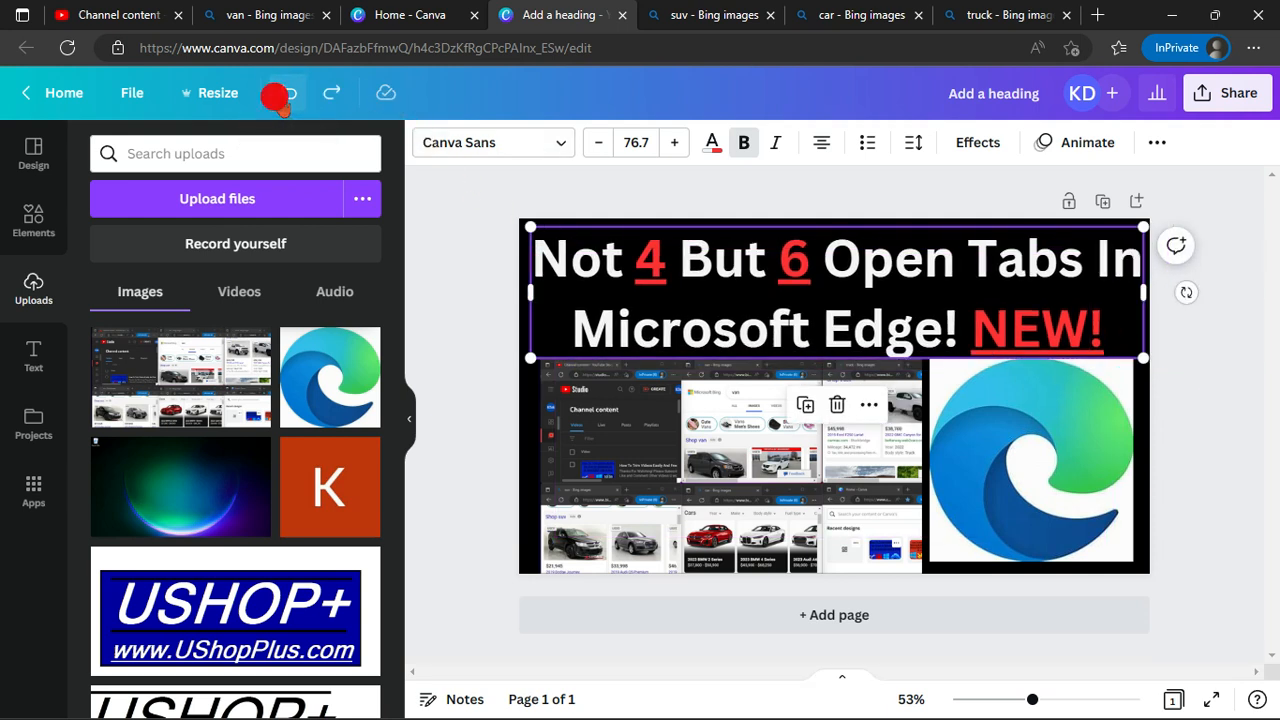
pyautogui.click(538, 252)
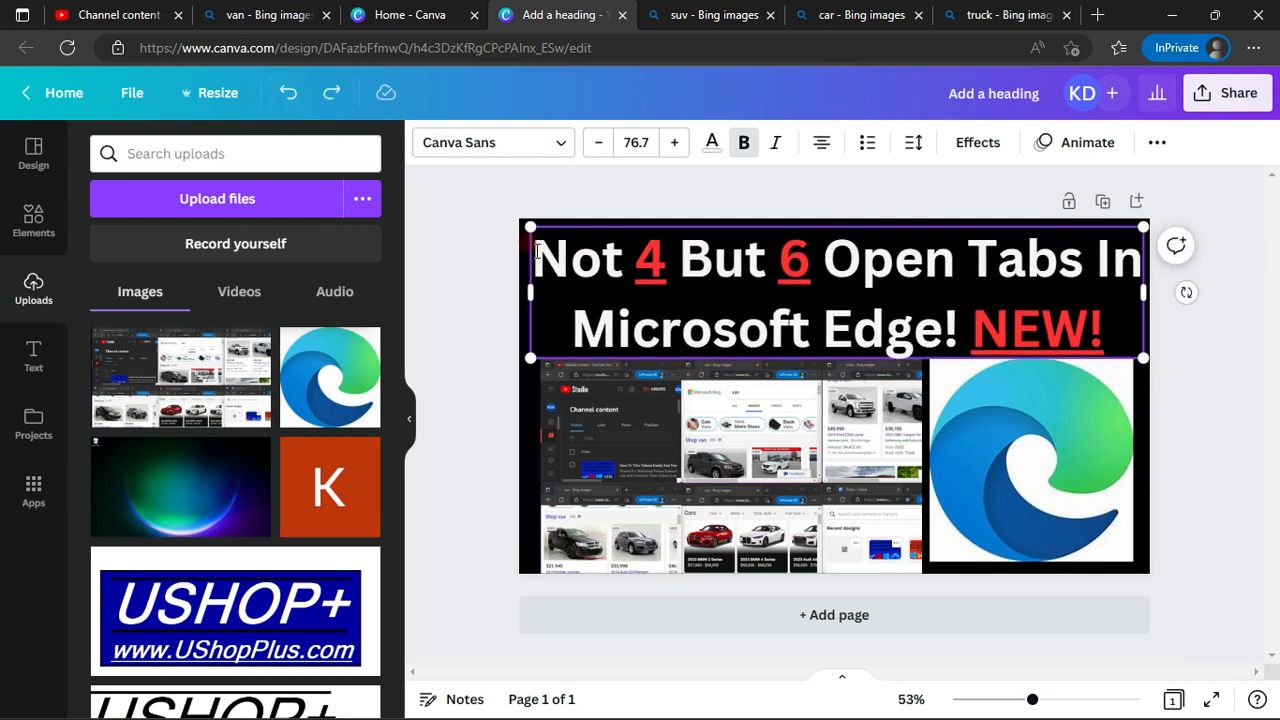
pyautogui.moveTo(536, 255); pyautogui.dragTo(618, 260)
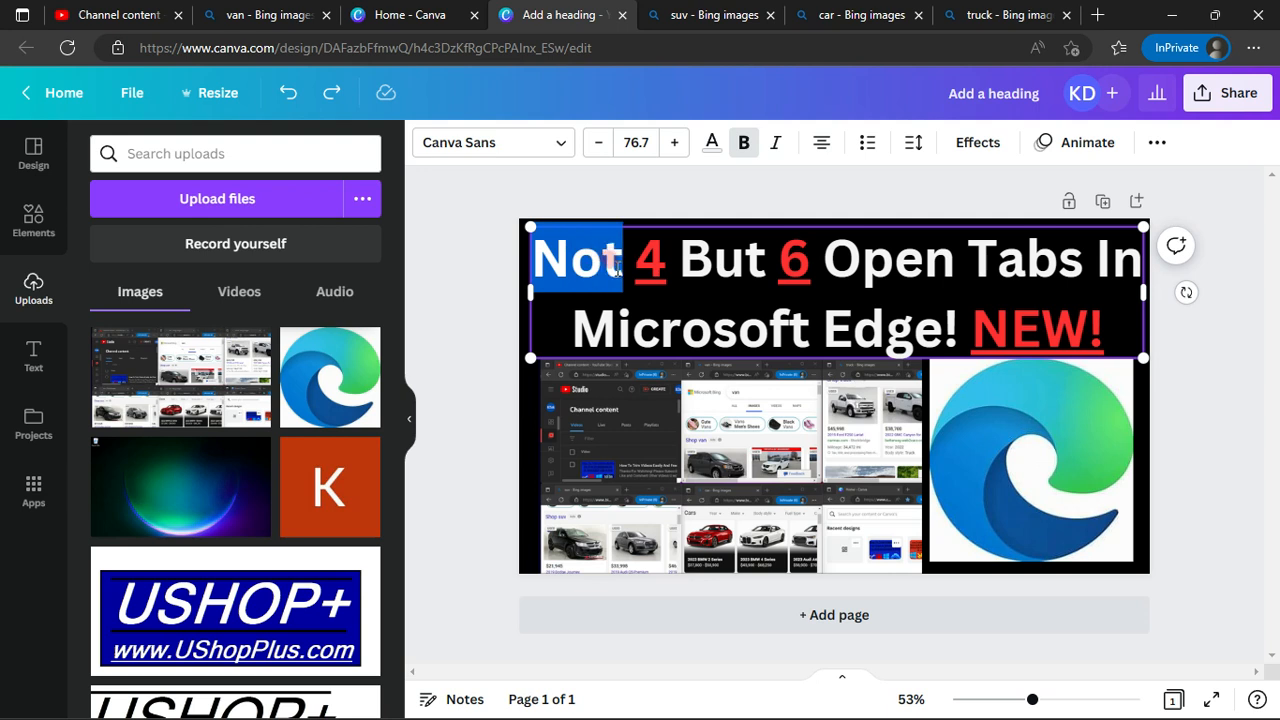
pyautogui.click(712, 142)
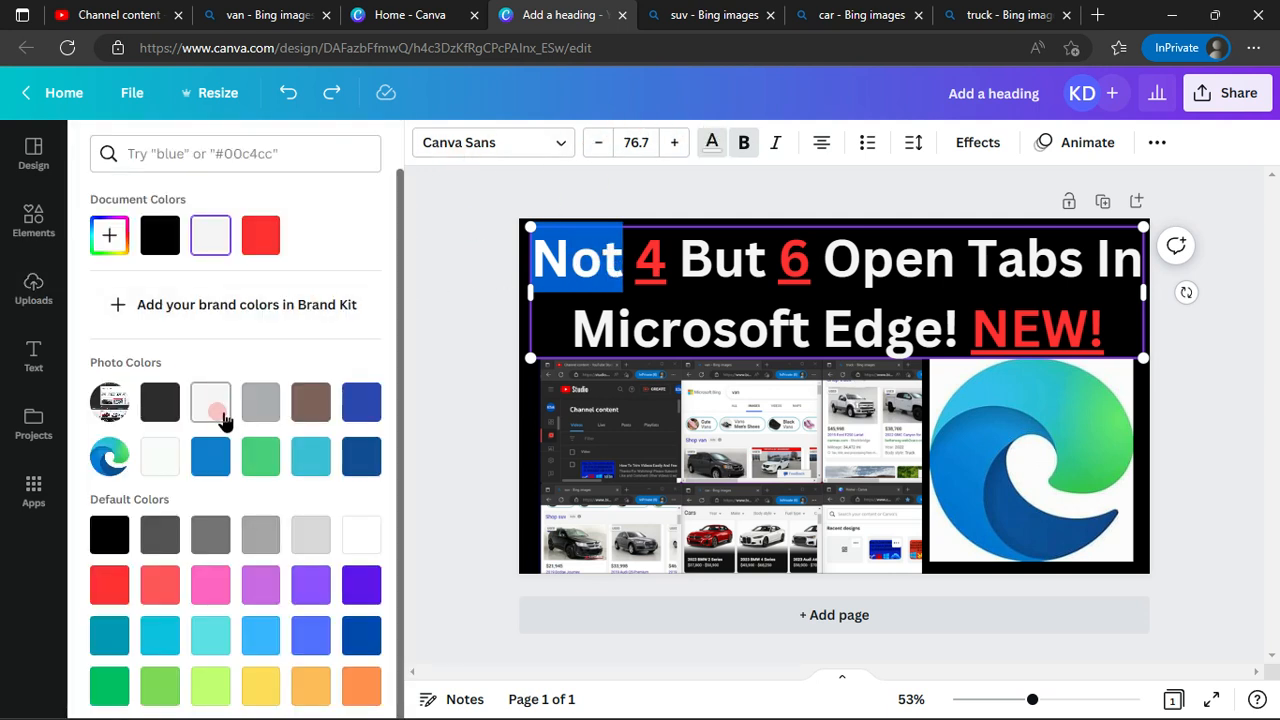
pyautogui.click(160, 535)
pyautogui.click(457, 276)
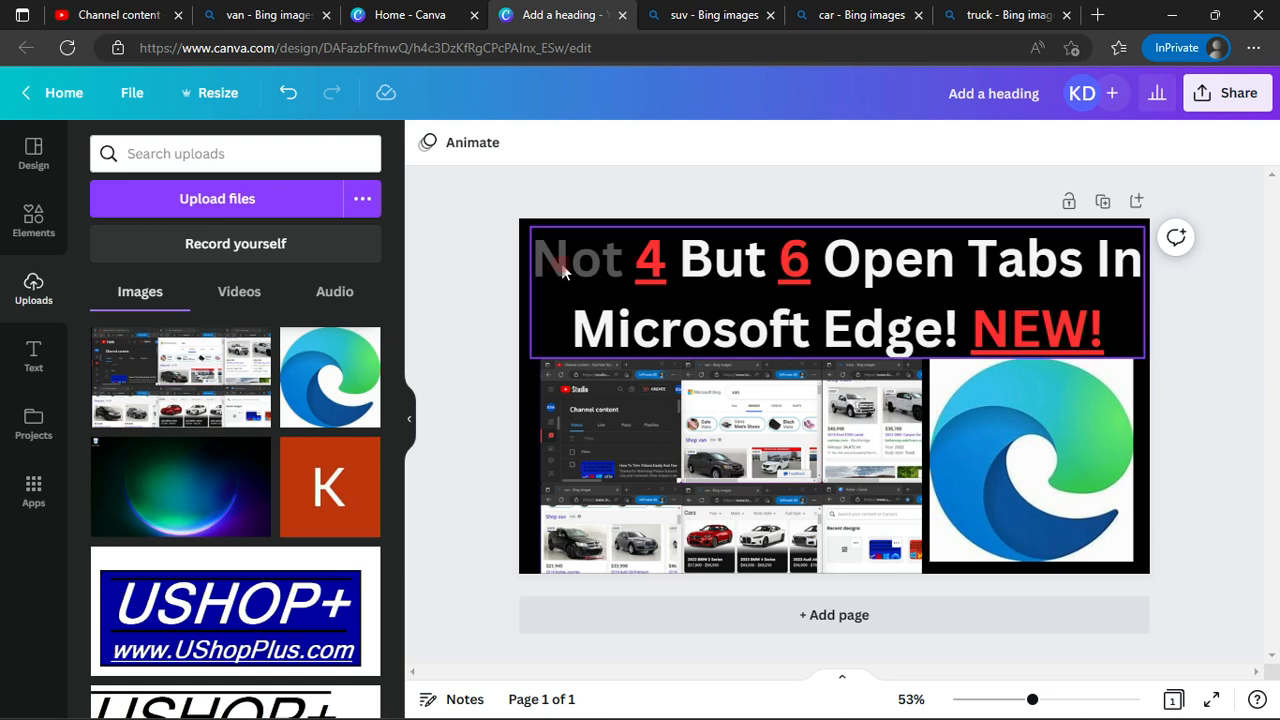
# Step: Recolour the word "Not" in the heading light gray from the photo colours and deselect the text
pyautogui.click(678, 262)
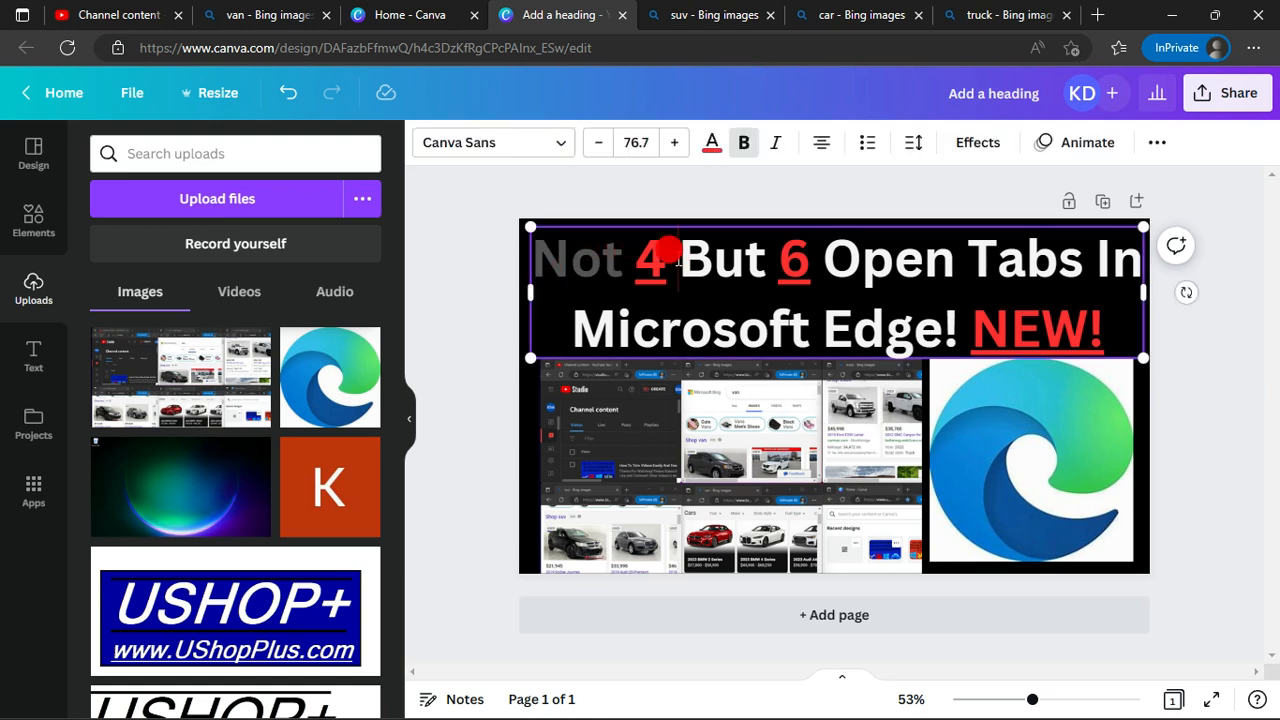
pyautogui.click(620, 258)
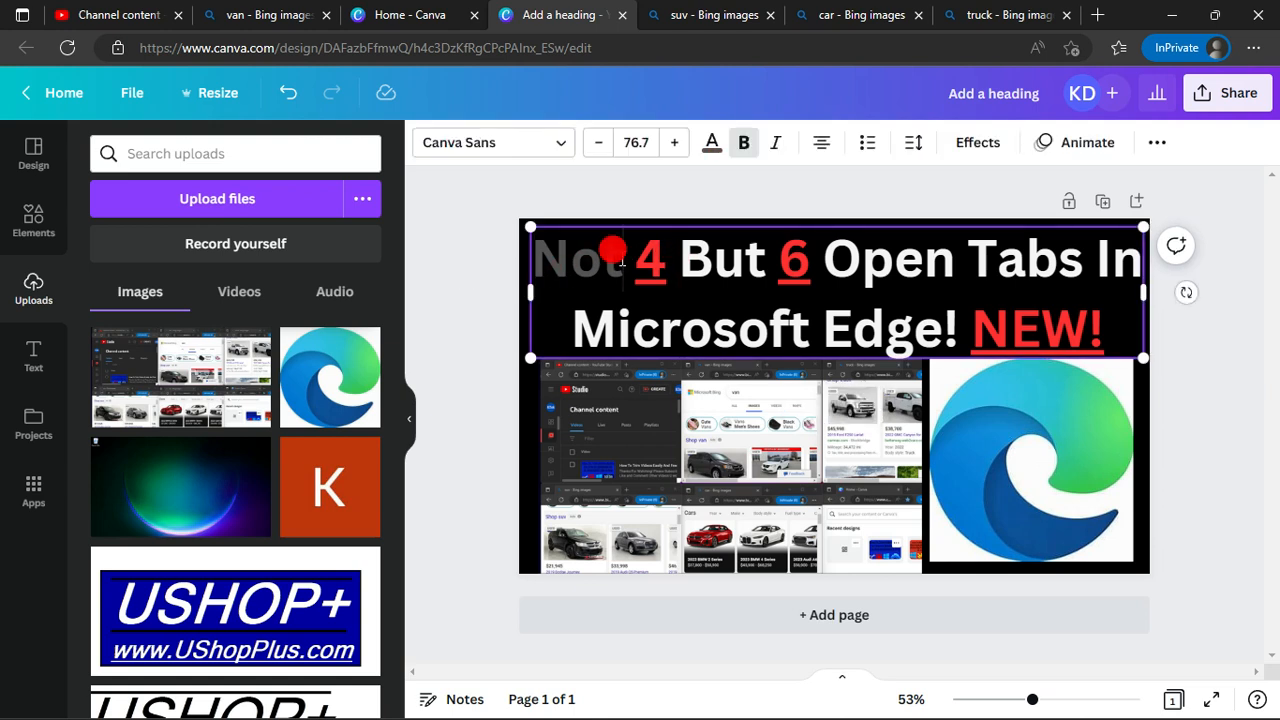
pyautogui.moveTo(621, 262); pyautogui.dragTo(537, 263)
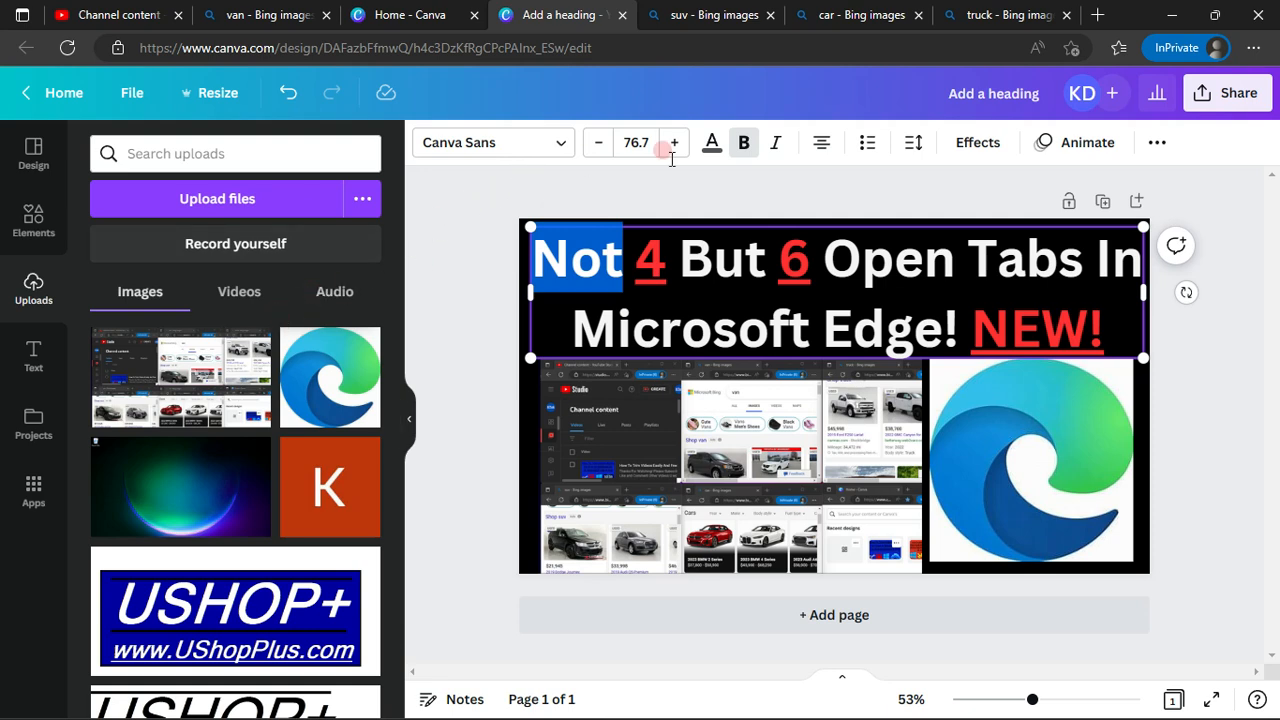
pyautogui.click(705, 150)
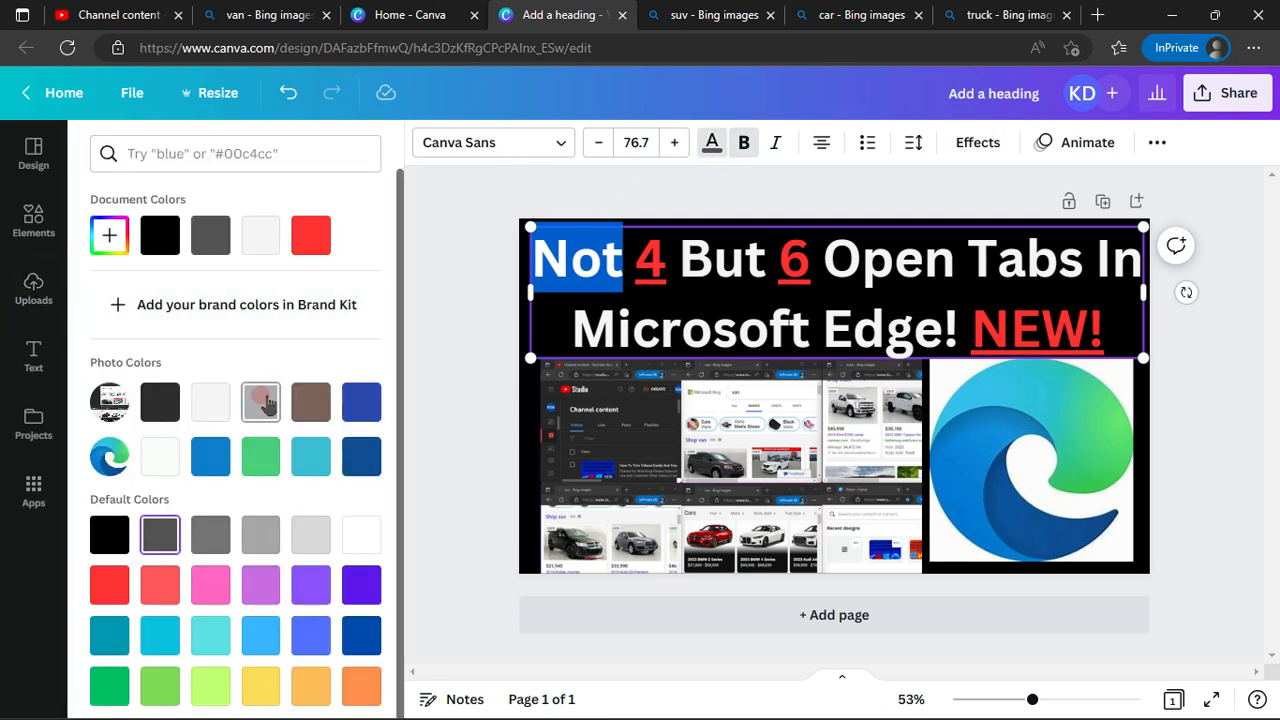
pyautogui.click(456, 252)
pyautogui.click(457, 253)
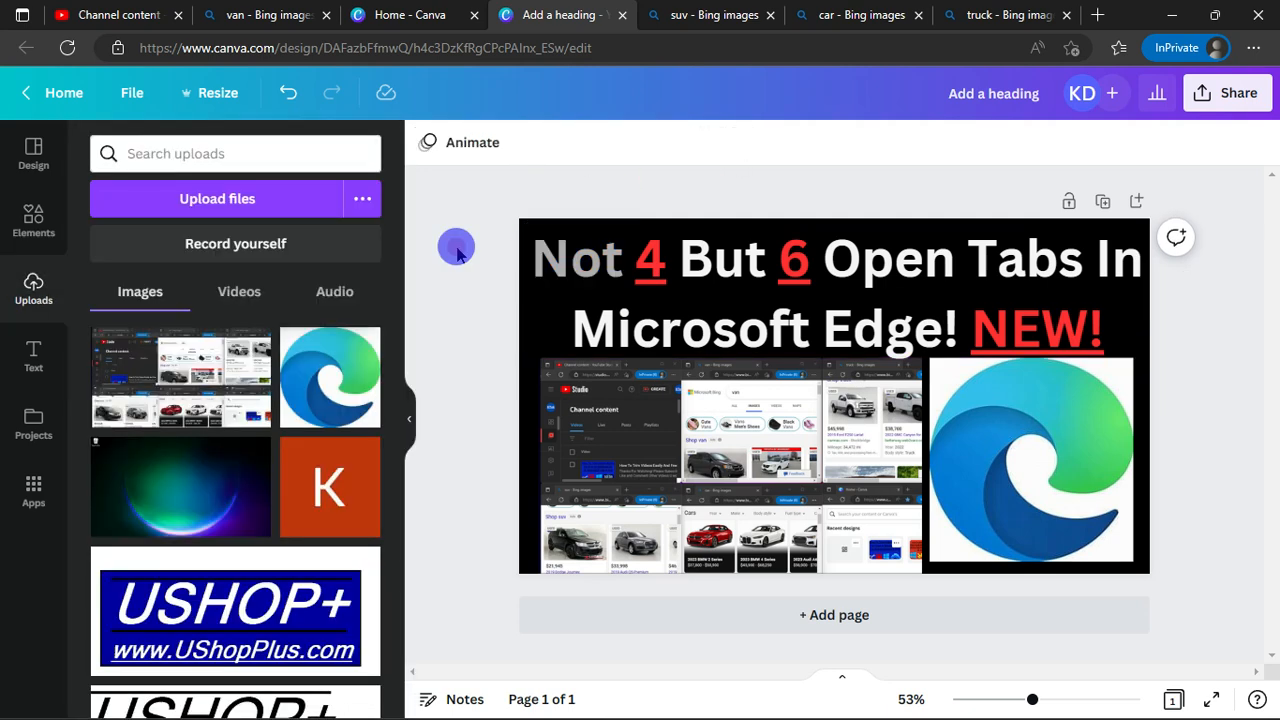
# Step: Recolour the word "But" in the heading with the document's light gray and deselect the text
pyautogui.click(676, 263)
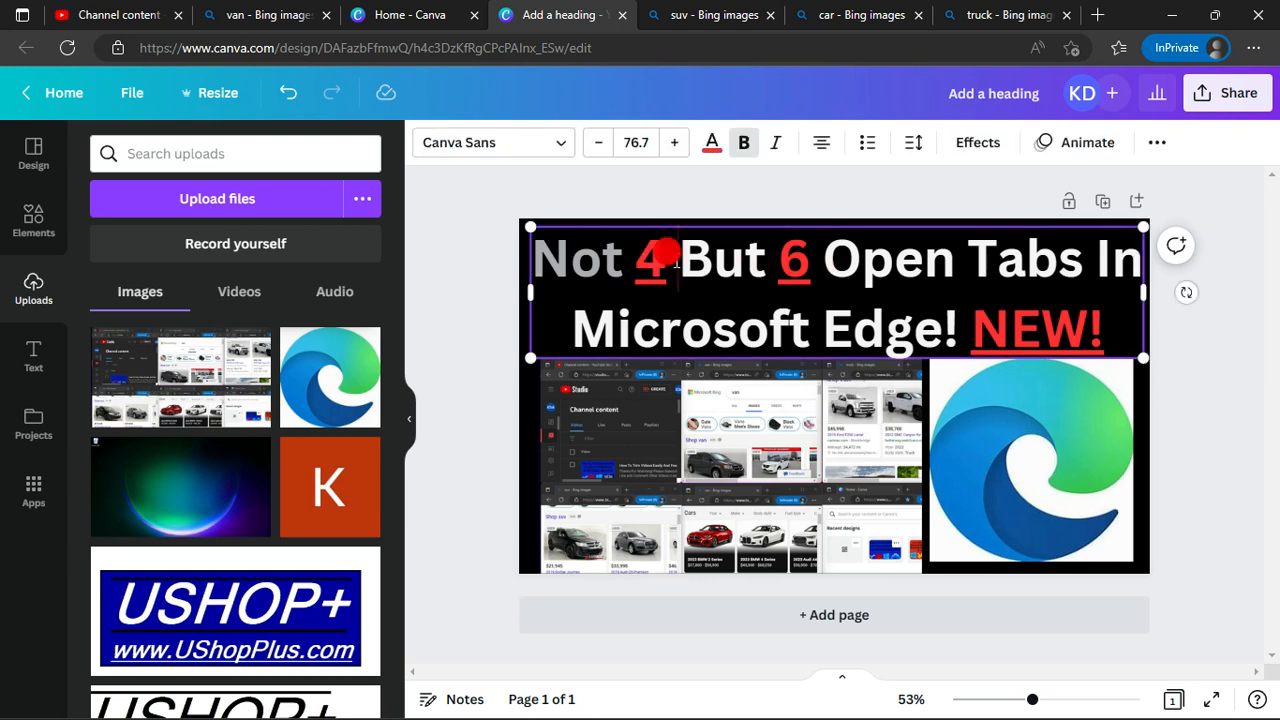
pyautogui.moveTo(678, 262); pyautogui.dragTo(765, 272)
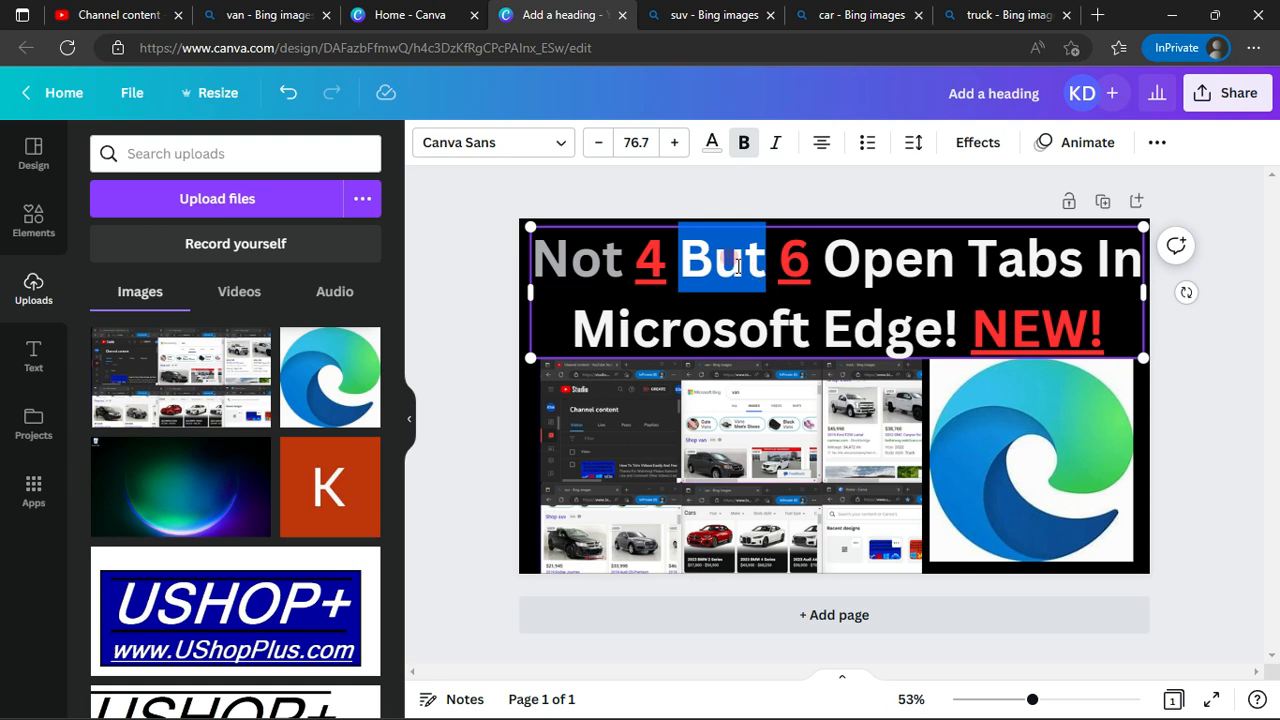
pyautogui.click(712, 143)
pyautogui.click(210, 235)
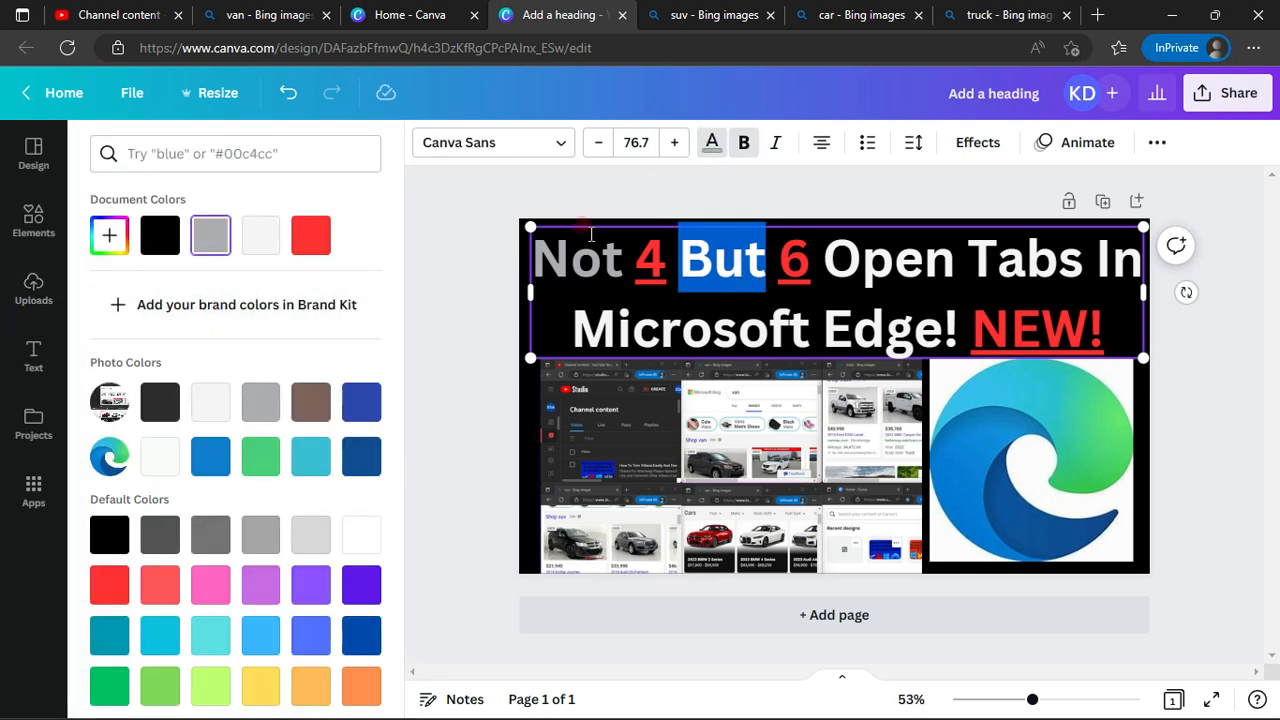
pyautogui.click(609, 205)
pyautogui.click(760, 202)
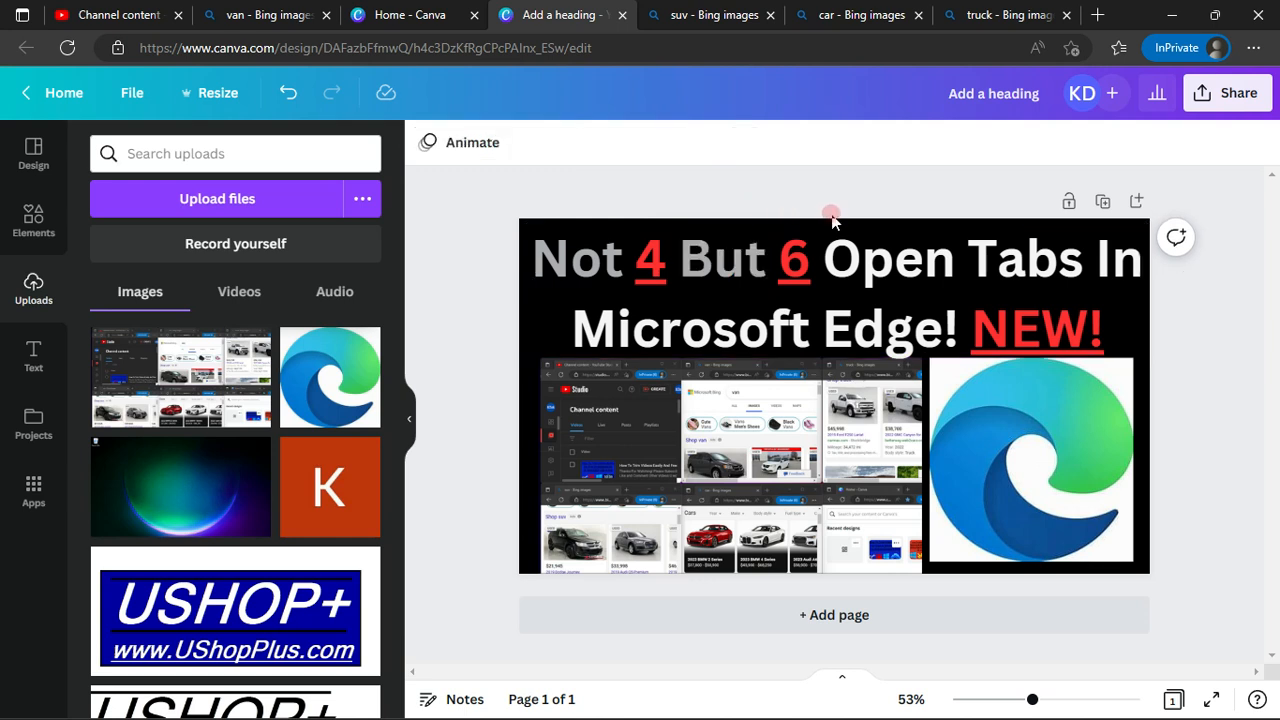
# Step: Recolour "Open Tabs In Microsoft Edge!" in the heading light gray, leaving "NEW!" red
pyautogui.click(826, 265)
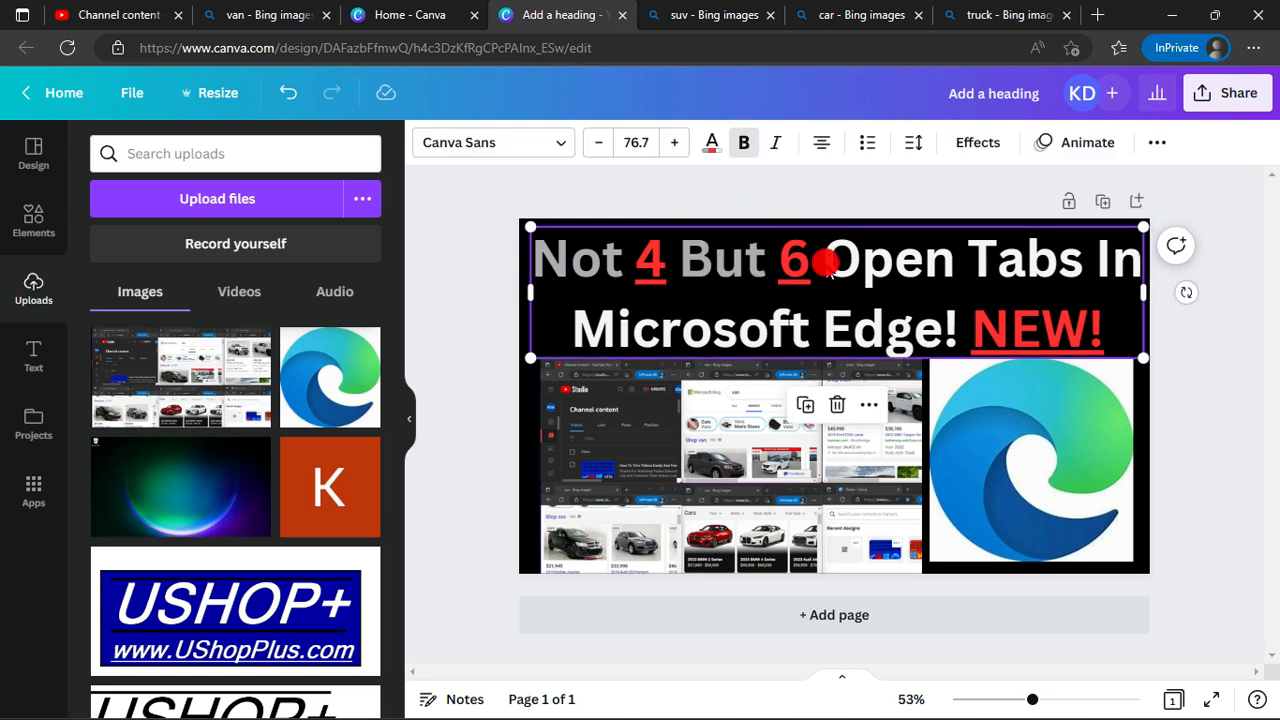
pyautogui.click(826, 262)
pyautogui.moveTo(826, 262); pyautogui.dragTo(962, 313)
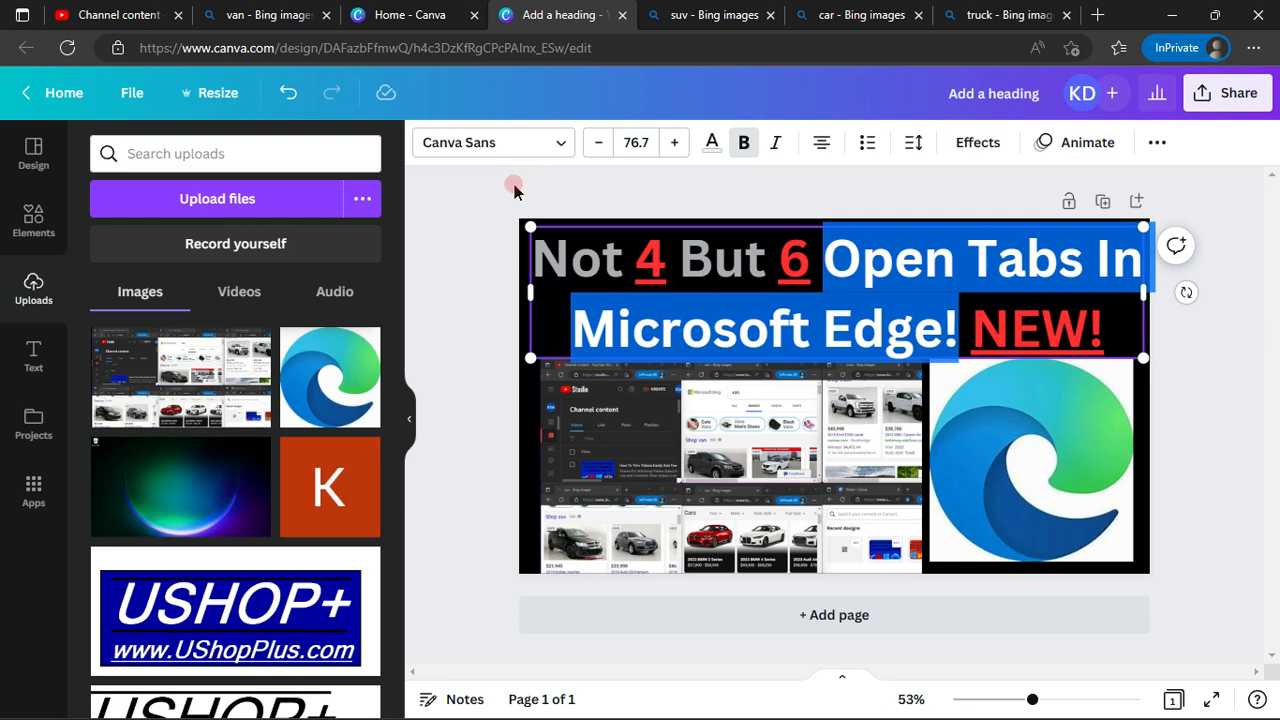
pyautogui.click(708, 148)
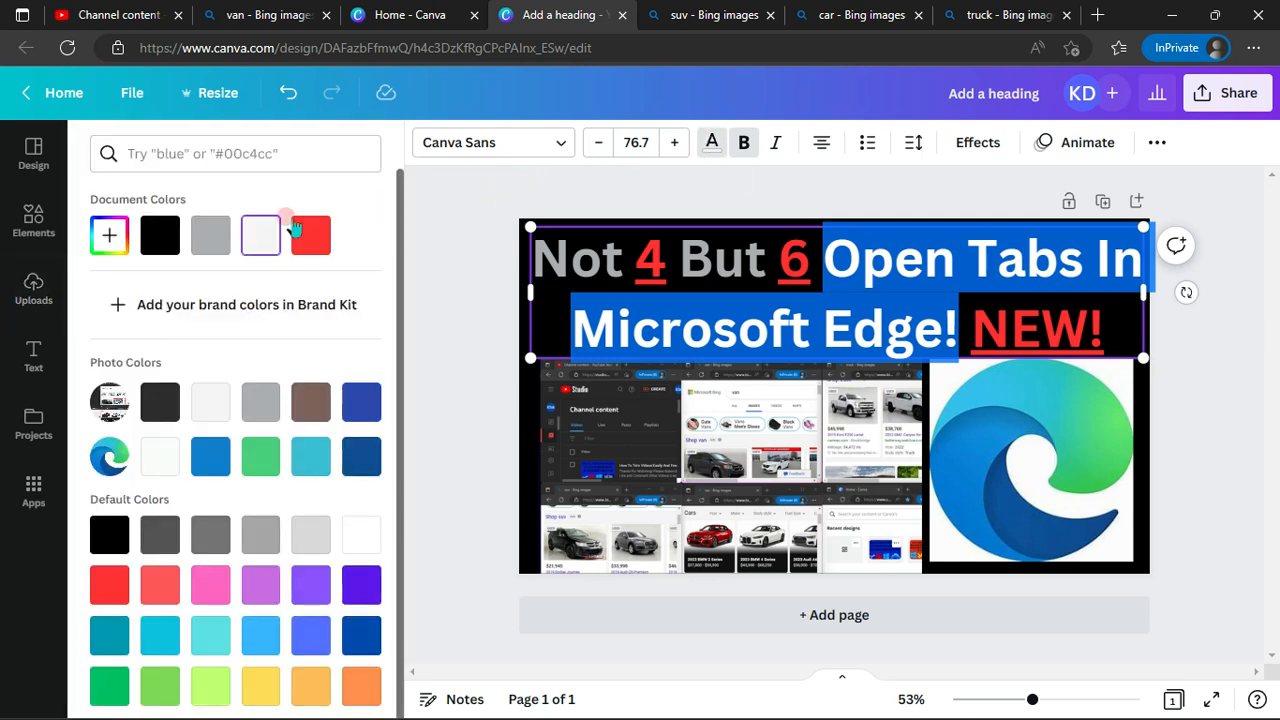
pyautogui.click(226, 242)
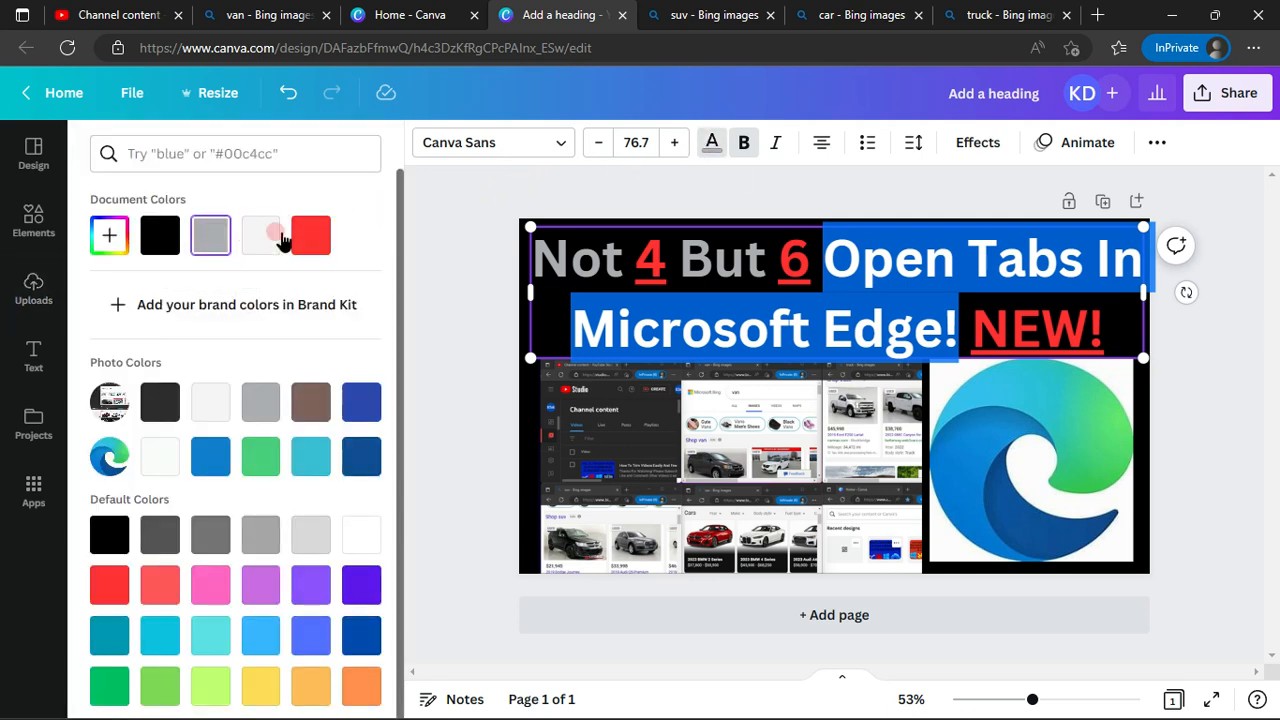
pyautogui.click(452, 240)
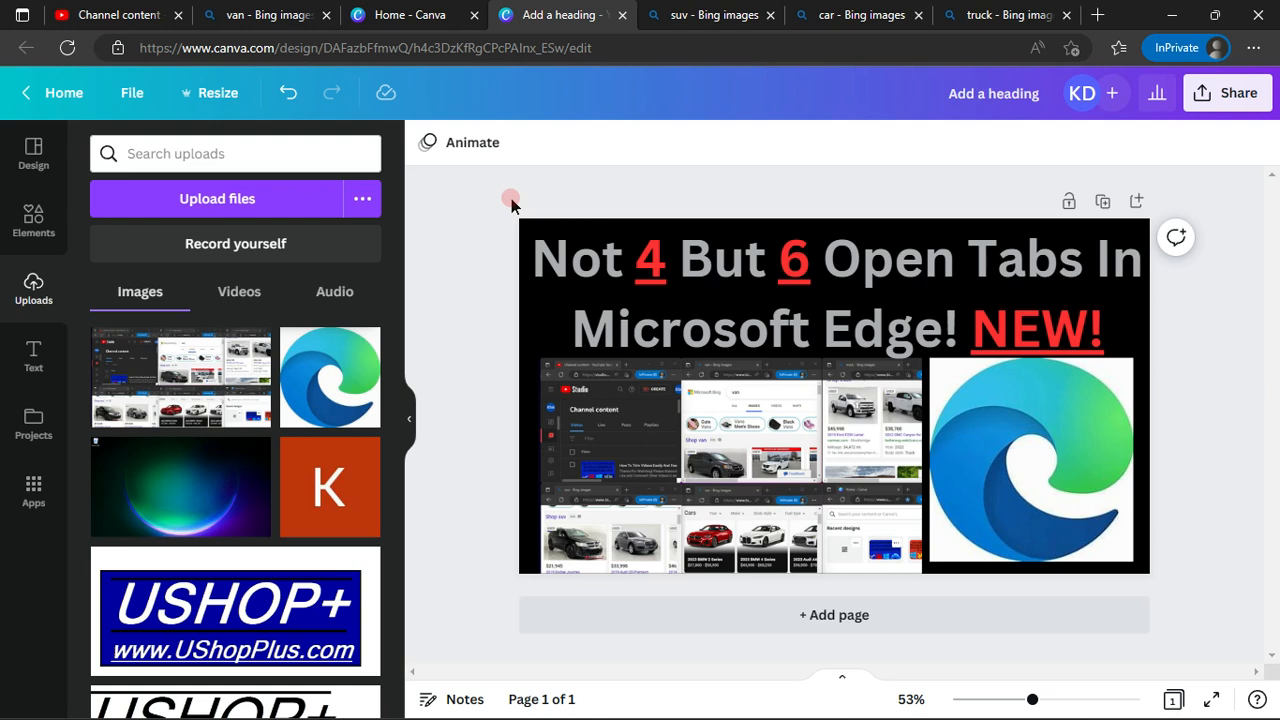
# Step: Recolour the word "Not" in the heading yellow from the default colours and deselect the text
pyautogui.click(629, 267)
pyautogui.click(629, 266)
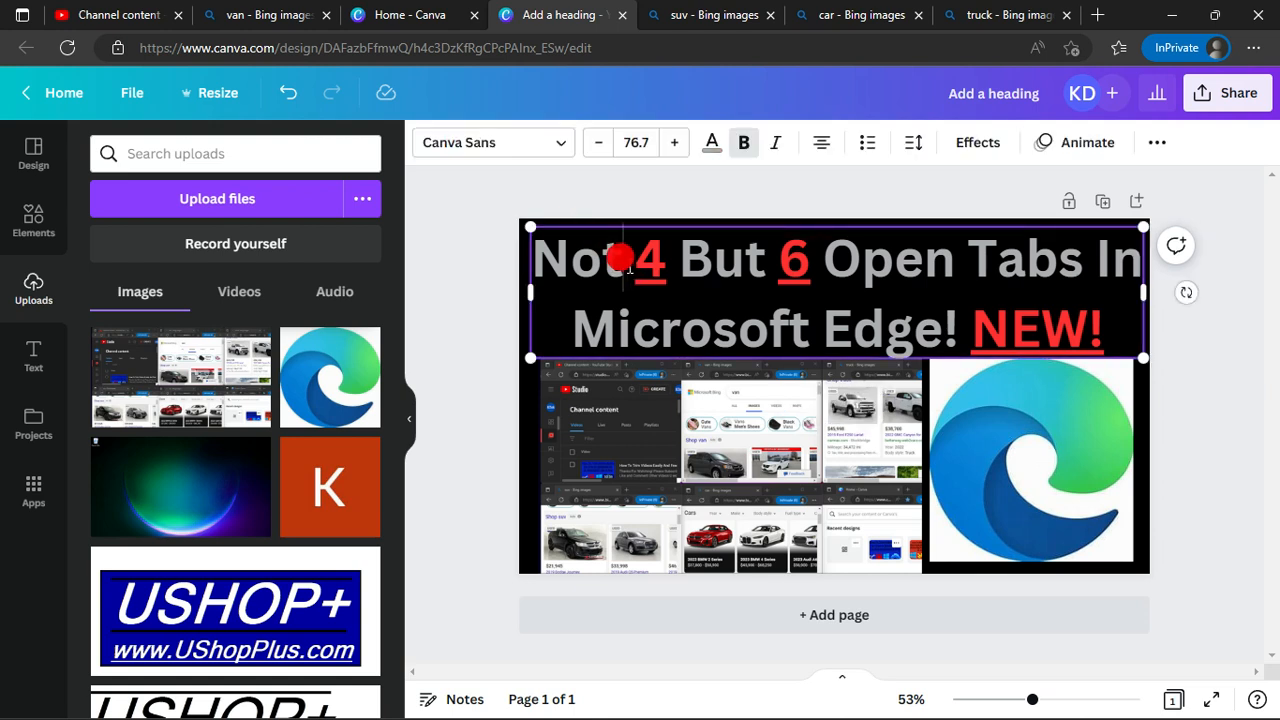
pyautogui.moveTo(630, 268); pyautogui.dragTo(551, 275)
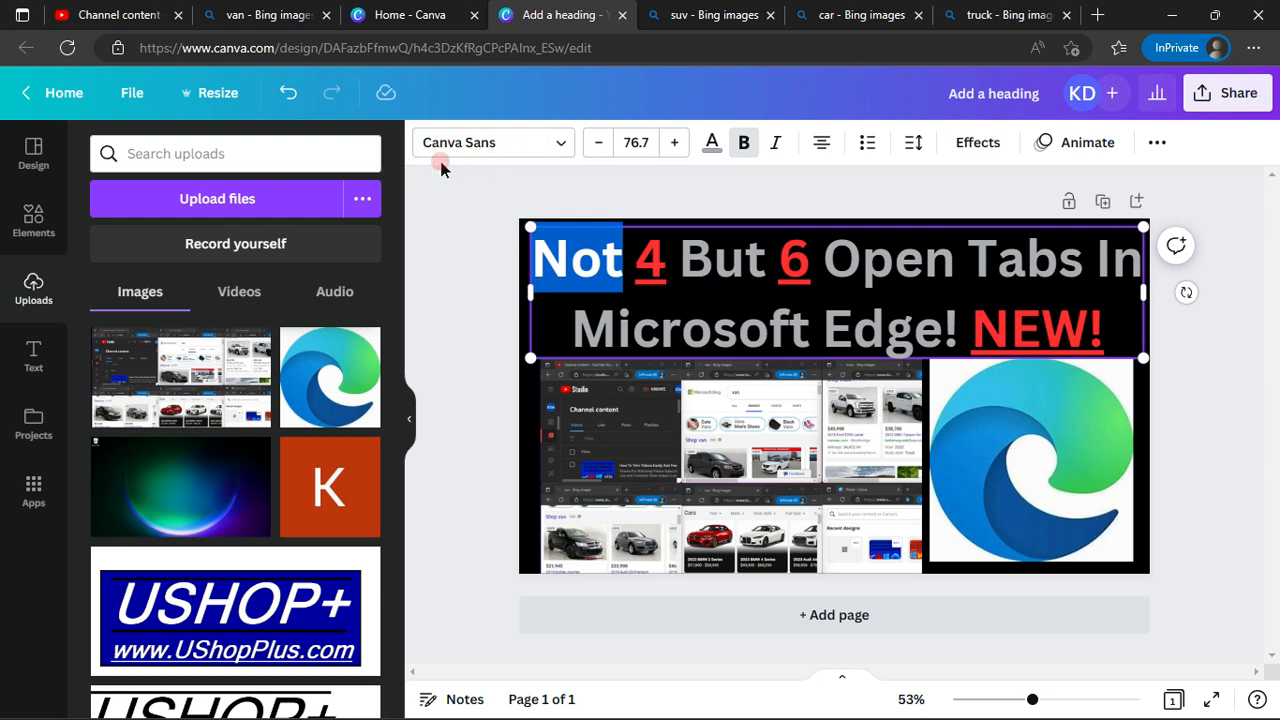
pyautogui.click(706, 145)
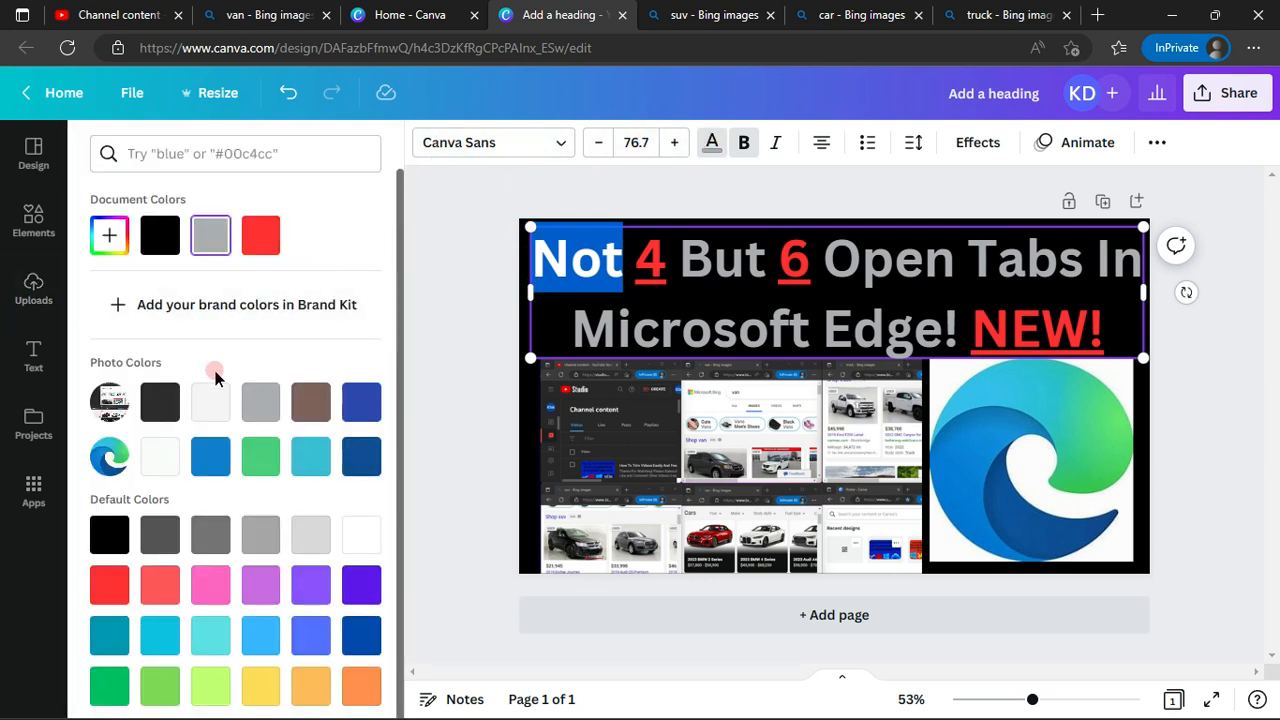
pyautogui.click(248, 684)
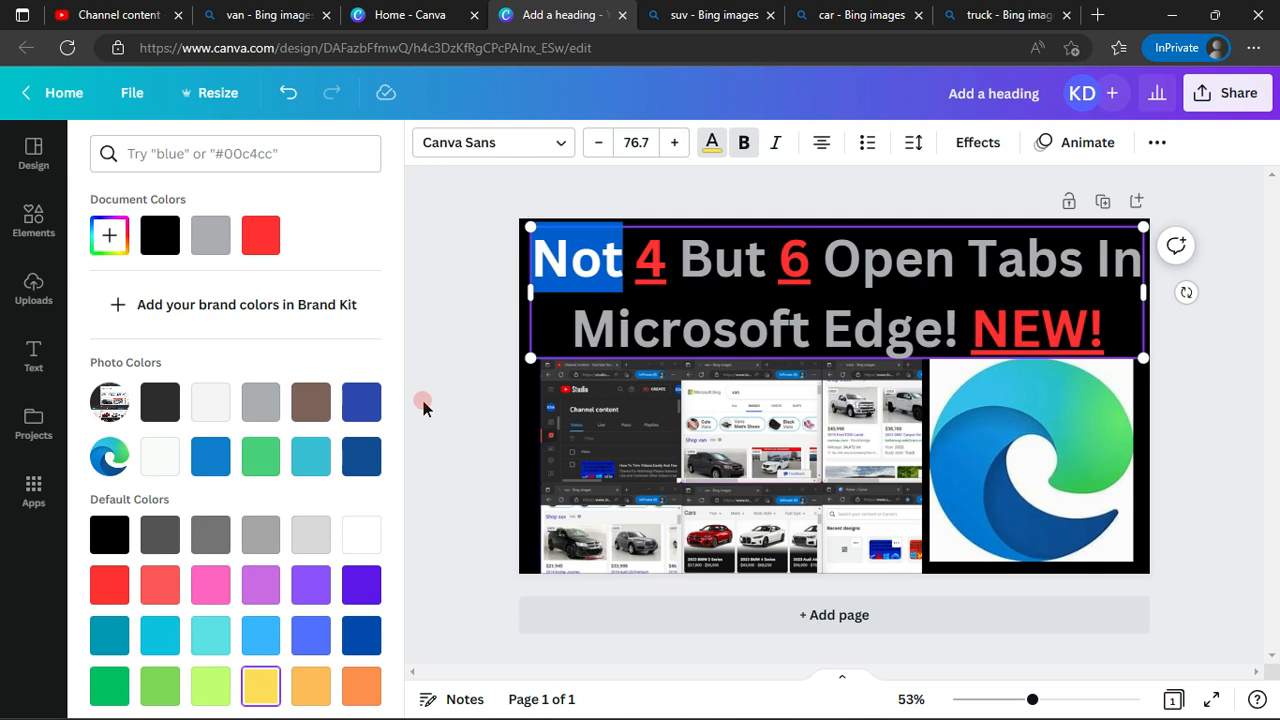
pyautogui.click(455, 298)
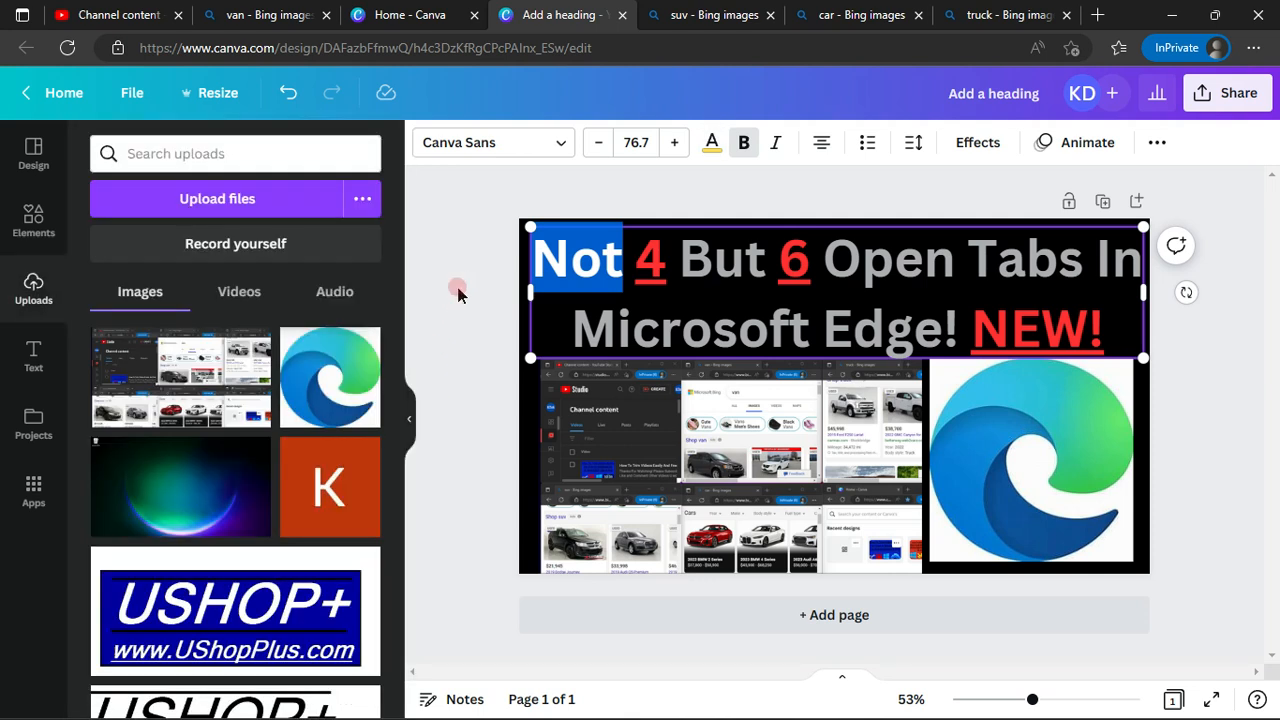
pyautogui.click(494, 181)
pyautogui.click(822, 204)
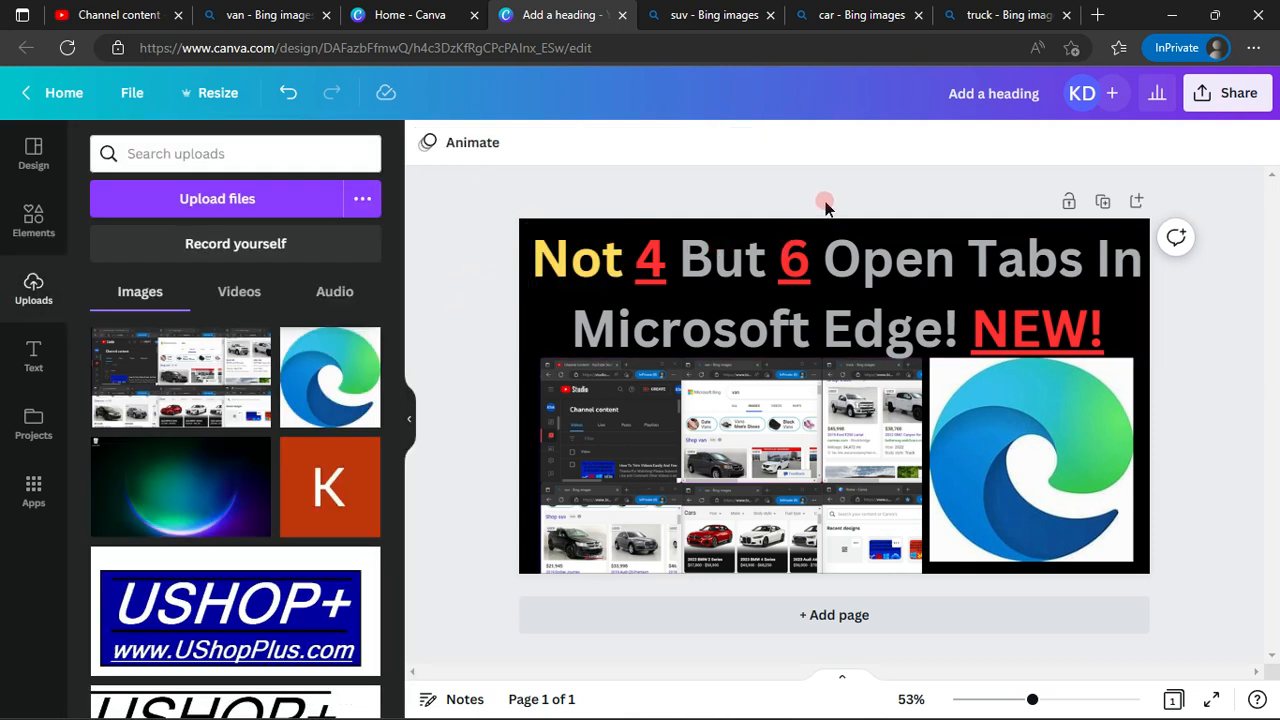
# Step: Recolour the word "But" in the heading with the document's yellow and deselect the text
pyautogui.click(677, 258)
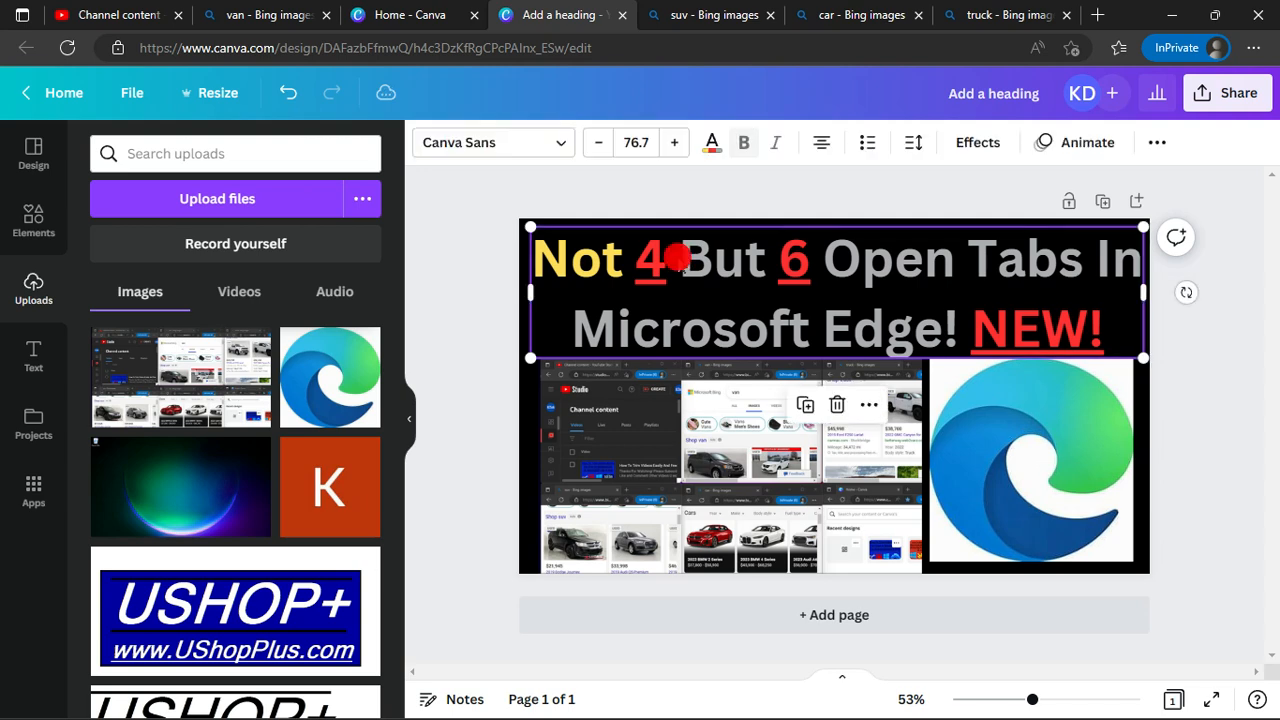
pyautogui.click(677, 258)
pyautogui.moveTo(679, 258); pyautogui.dragTo(768, 276)
pyautogui.click(700, 148)
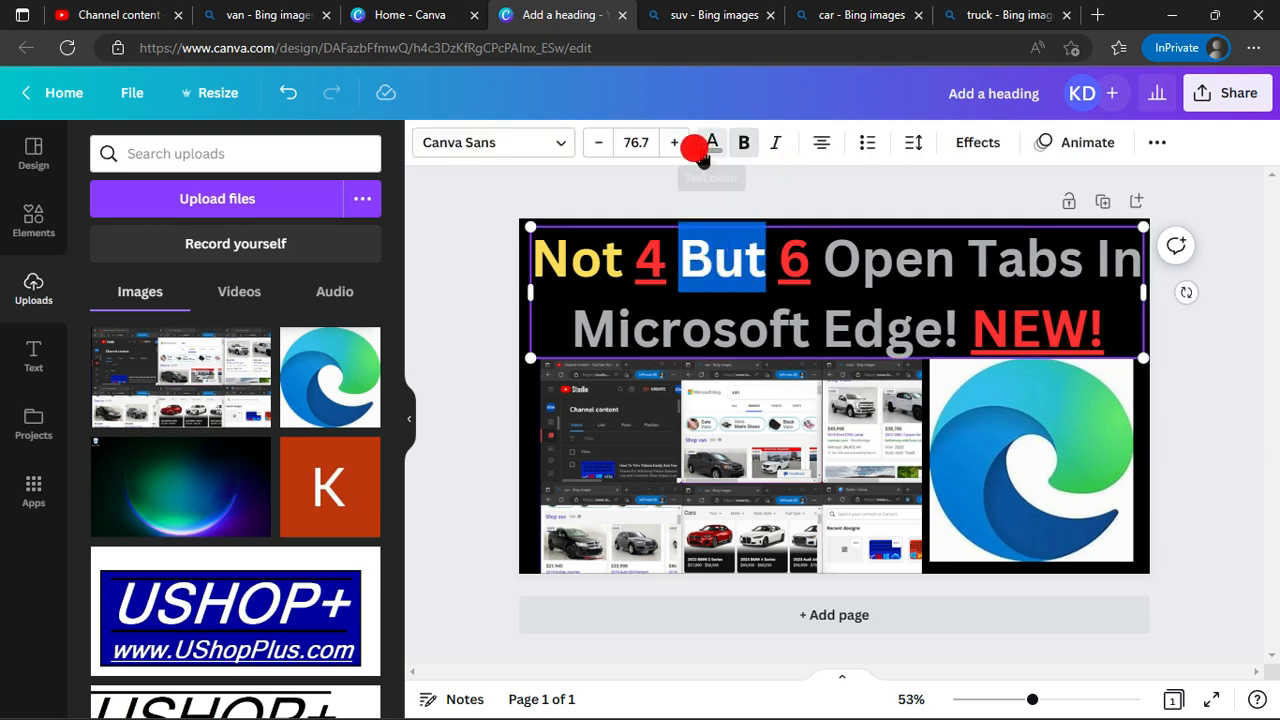
pyautogui.click(310, 235)
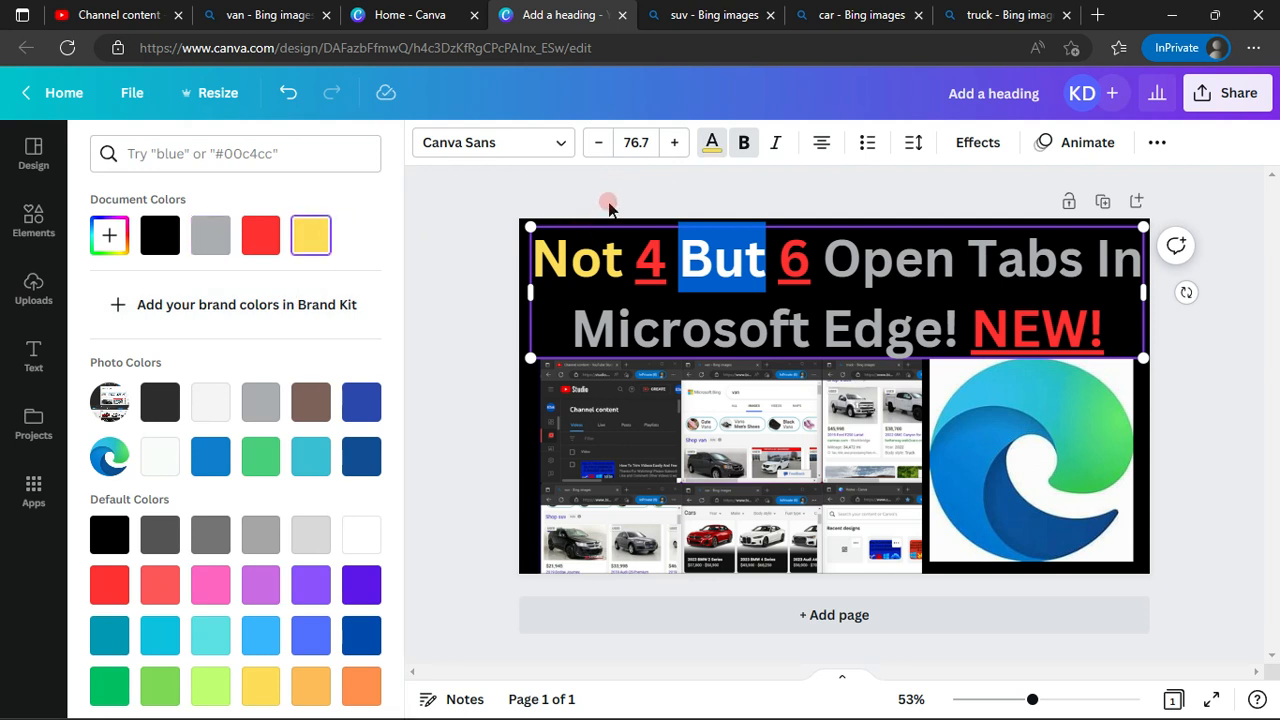
pyautogui.click(609, 205)
pyautogui.click(609, 205)
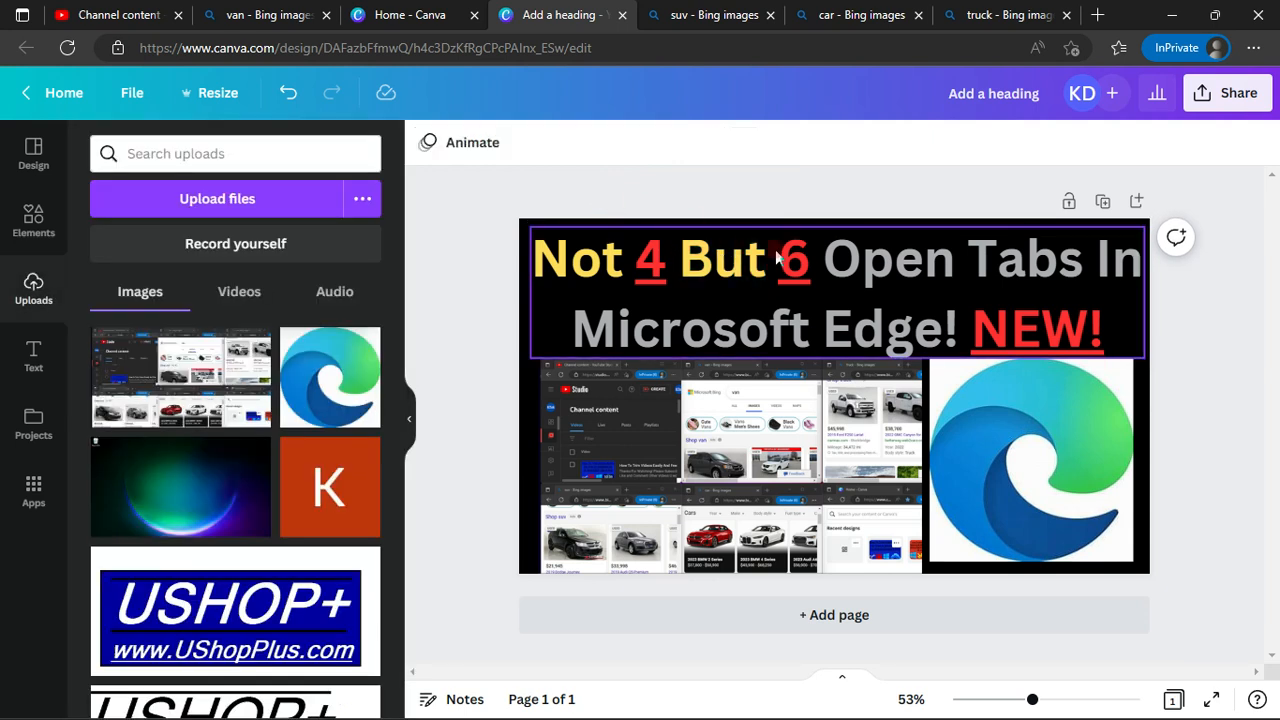
# Step: Recolour "Open Tabs In Microsoft Edge!" in the heading yellow, leaving "NEW!" red
pyautogui.click(823, 262)
pyautogui.moveTo(823, 262); pyautogui.dragTo(952, 356)
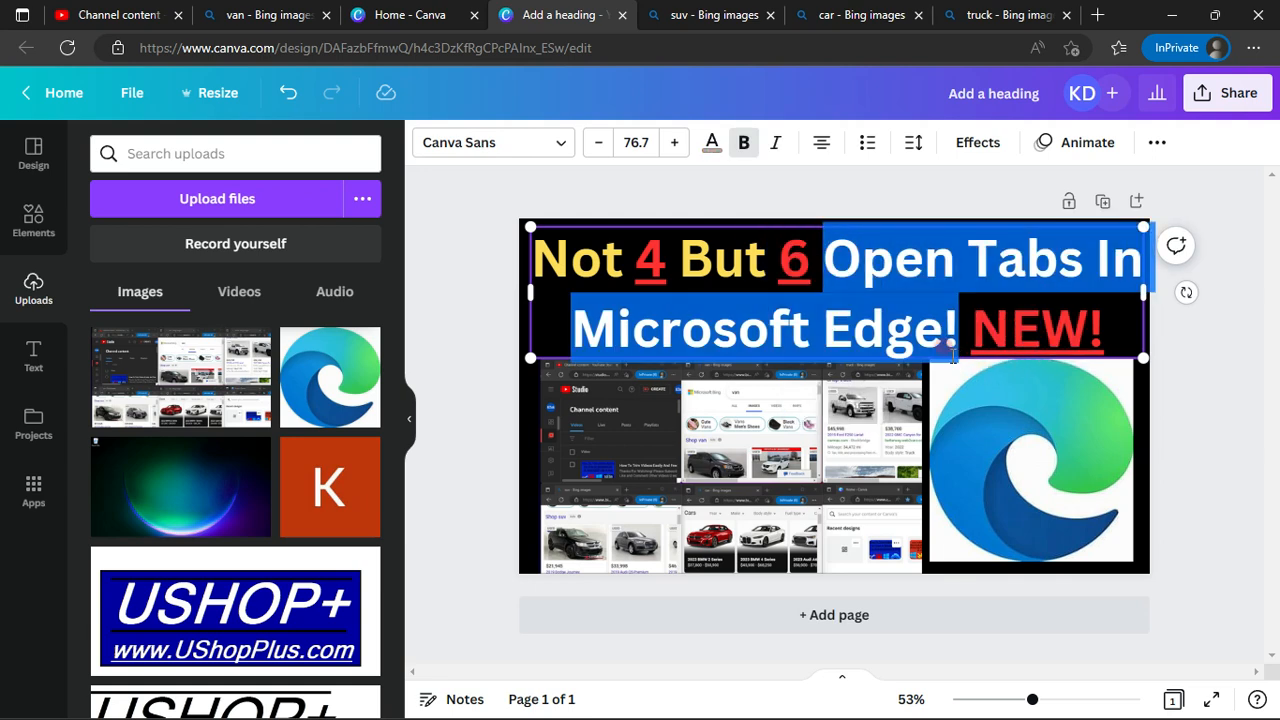
pyautogui.click(712, 145)
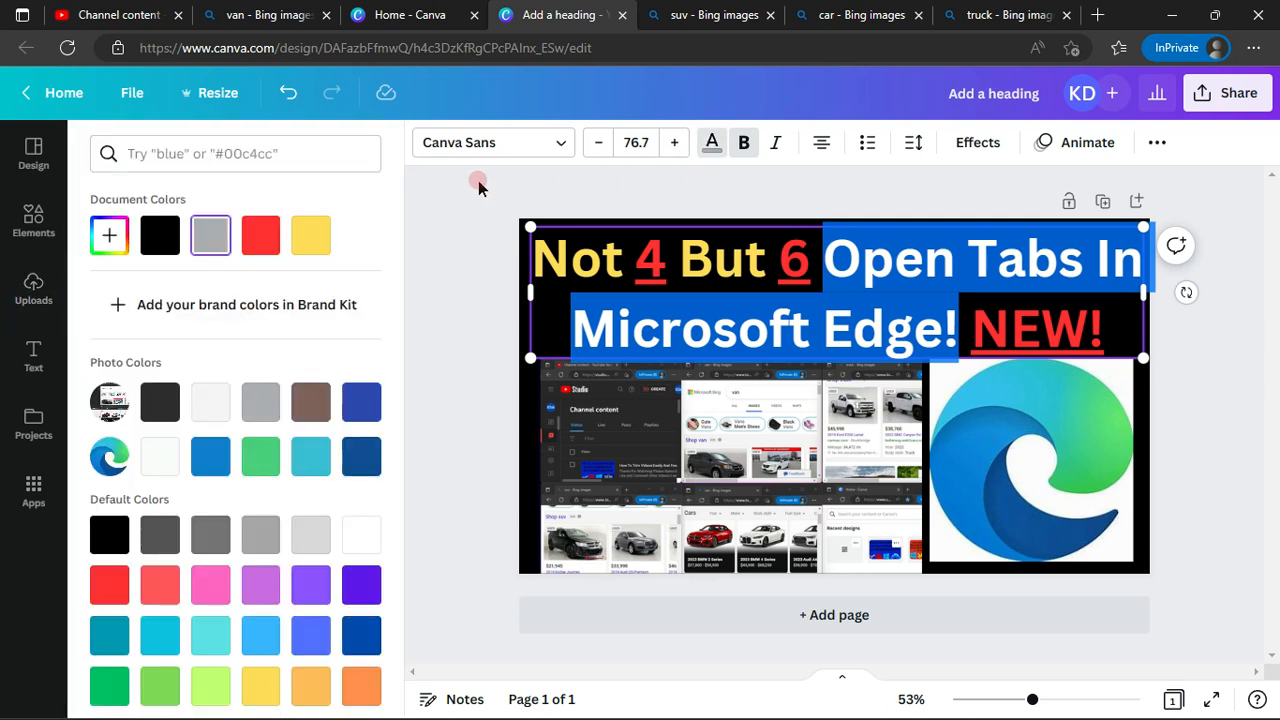
pyautogui.click(322, 232)
pyautogui.click(459, 226)
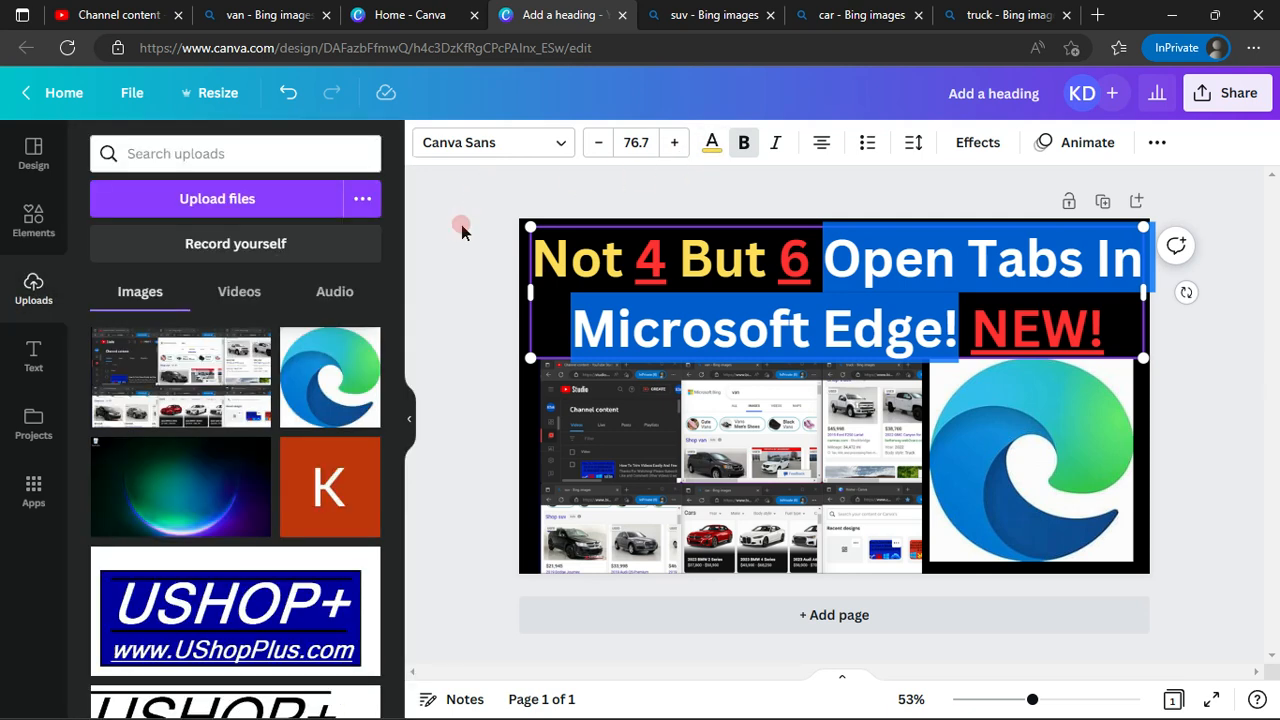
pyautogui.click(460, 226)
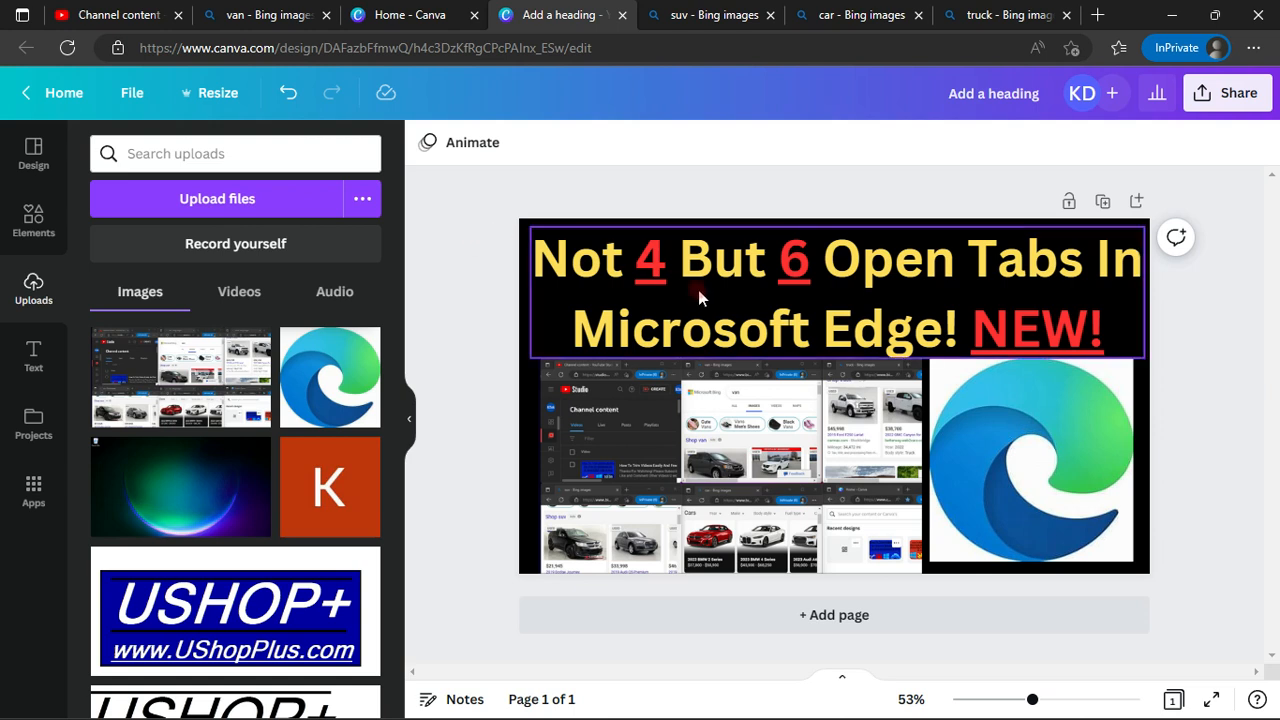
# Step: Recolour the word "Edge!" in the heading near-black gray from the photo colours and deselect the text
pyautogui.click(815, 340)
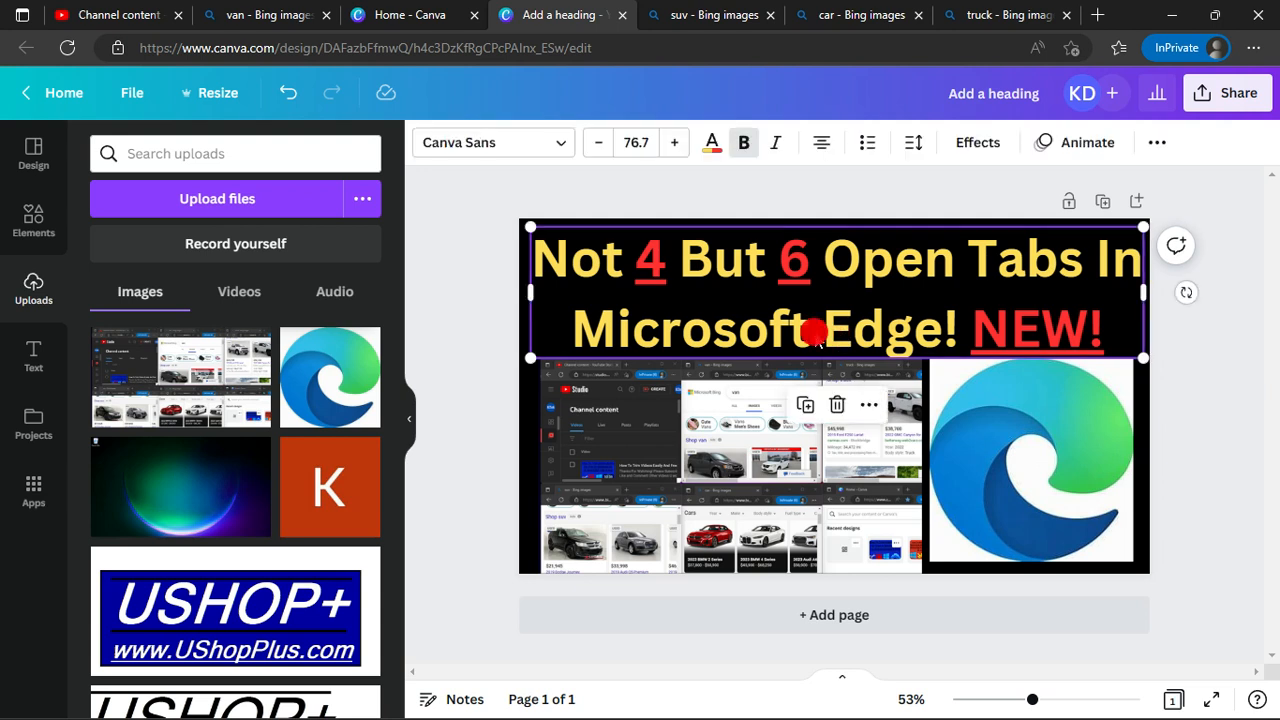
pyautogui.click(816, 333)
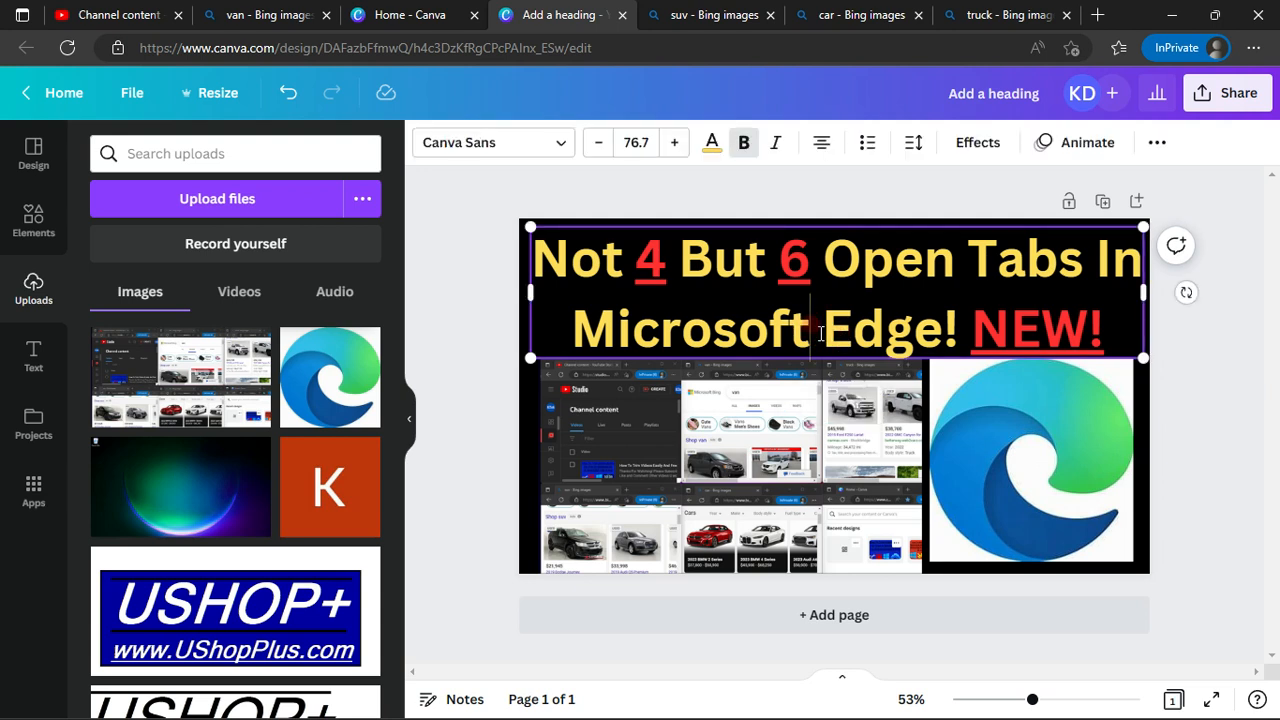
pyautogui.moveTo(818, 330); pyautogui.dragTo(962, 338)
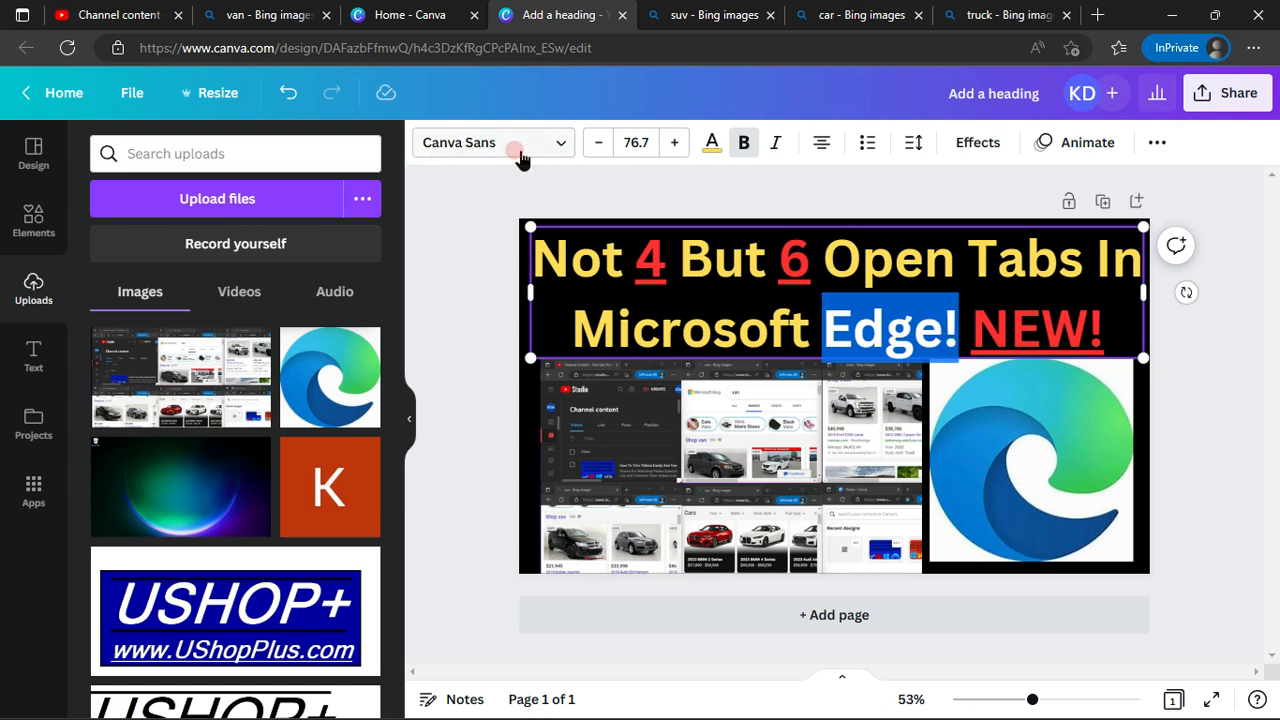
pyautogui.click(710, 143)
pyautogui.click(160, 401)
pyautogui.click(444, 291)
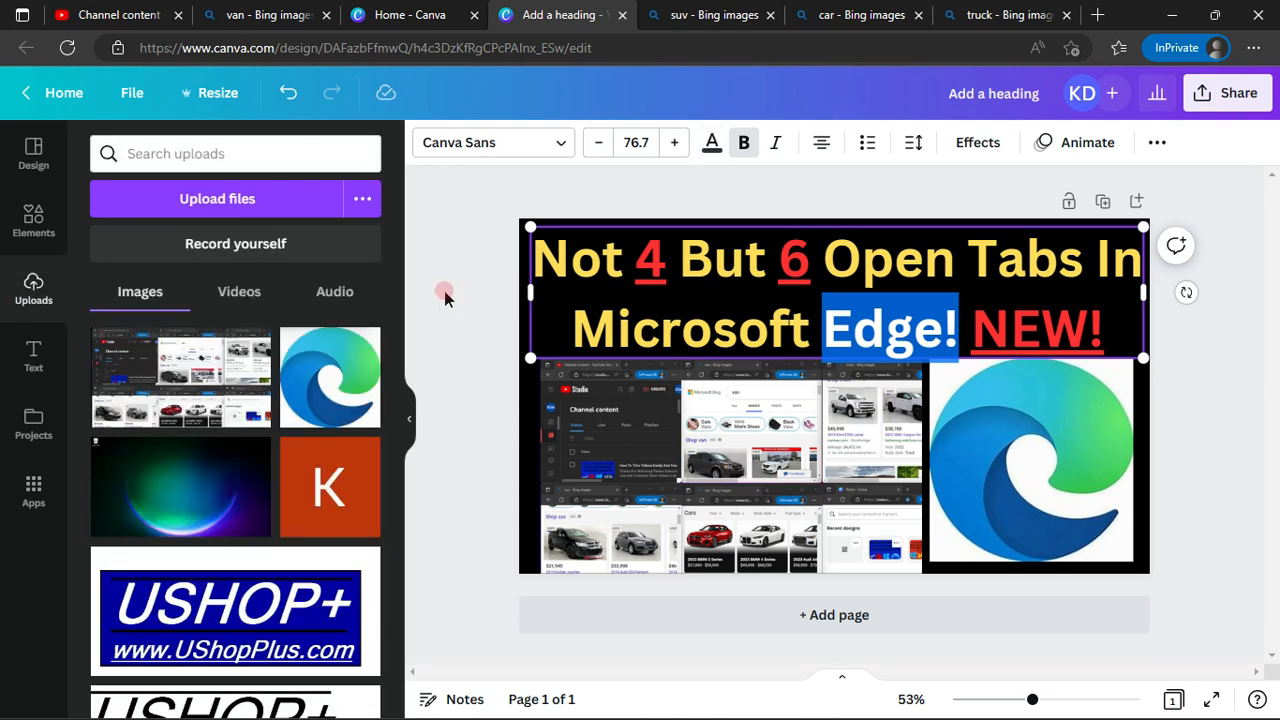
pyautogui.click(444, 291)
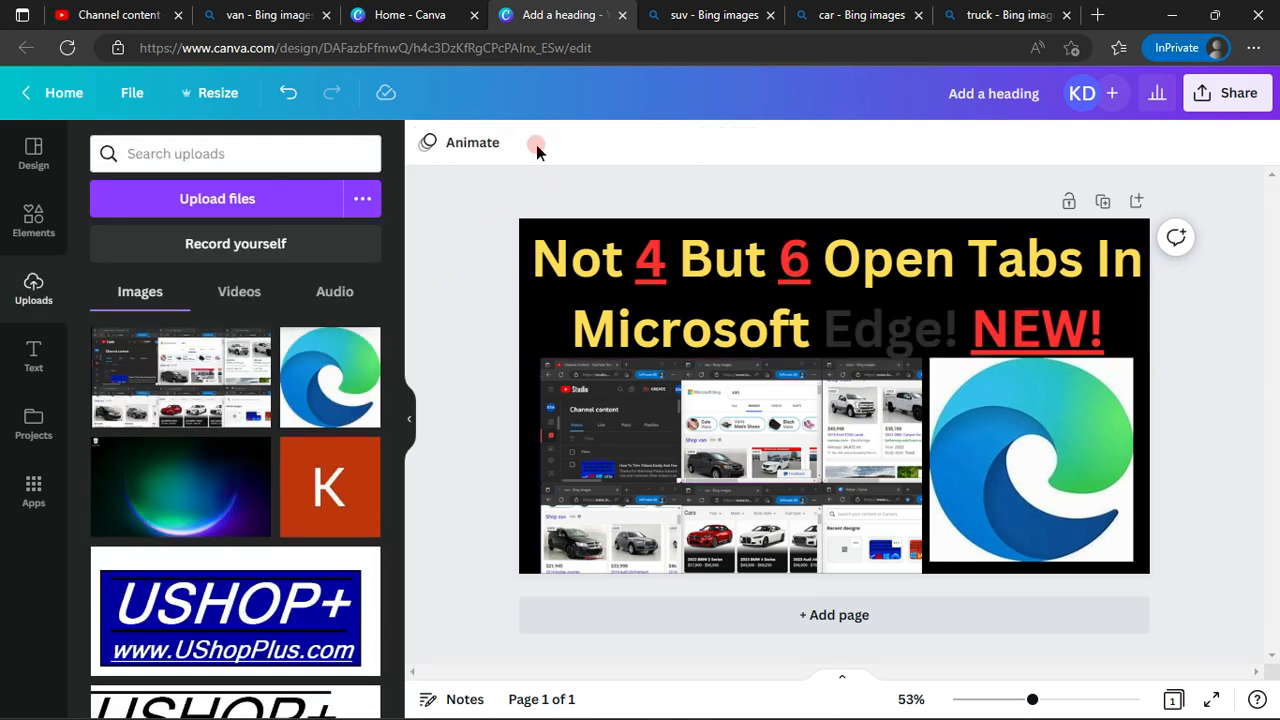
# Step: Recolour the word "Edge!" in the heading light gray from the photo colours and deselect the text
pyautogui.click(817, 321)
pyautogui.moveTo(822, 332); pyautogui.dragTo(958, 330)
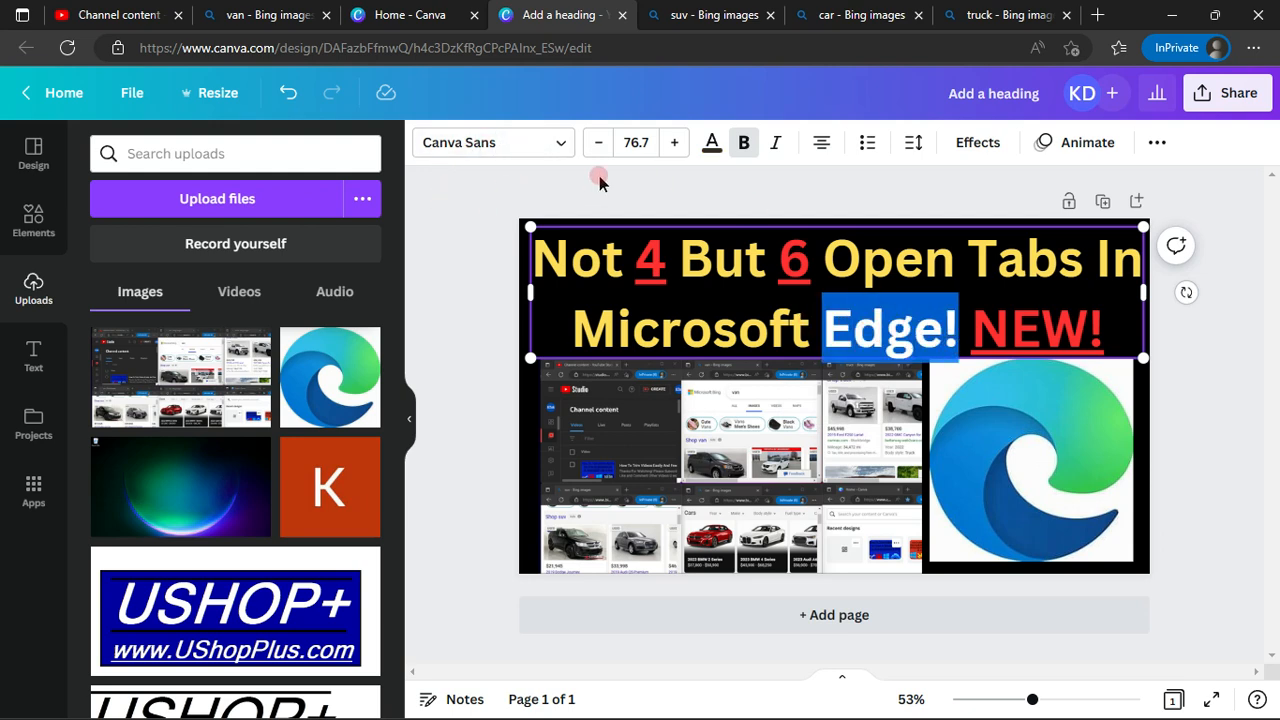
pyautogui.click(712, 144)
pyautogui.click(254, 398)
pyautogui.click(475, 290)
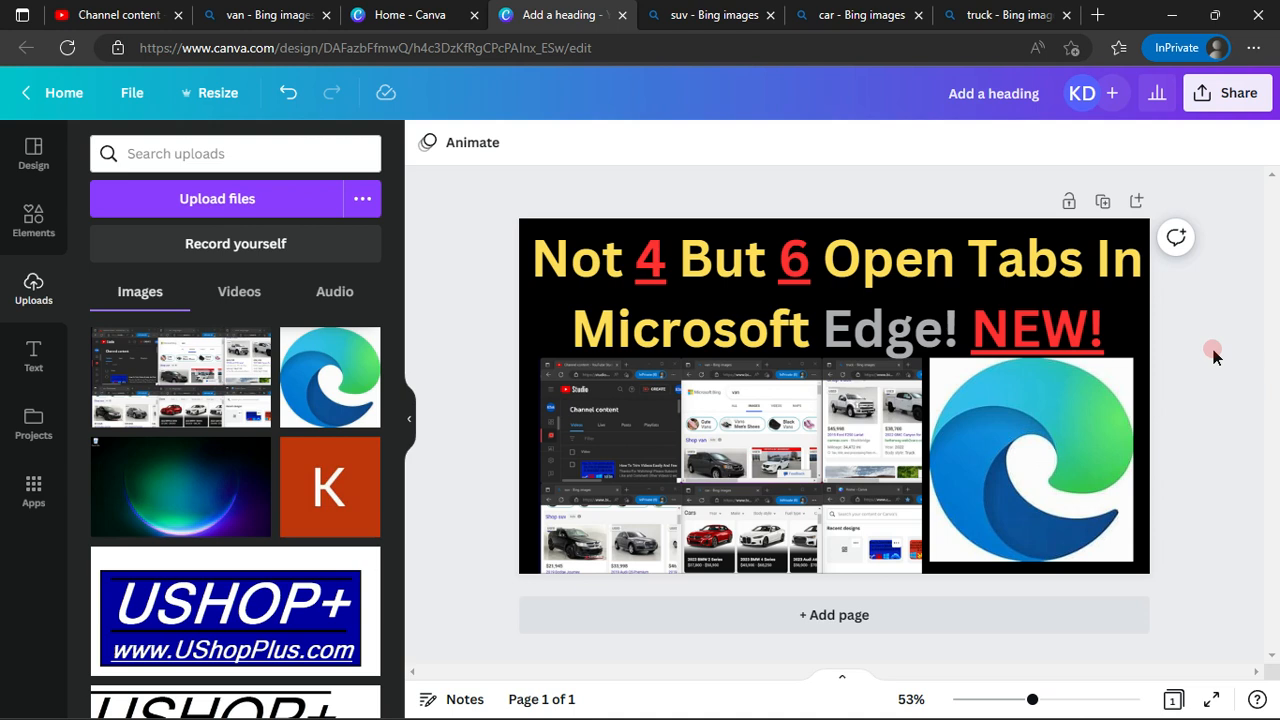
# Step: Recolour the word "Edge!" in the heading dark blue from the photo colours and deselect the text
pyautogui.click(829, 346)
pyautogui.click(827, 346)
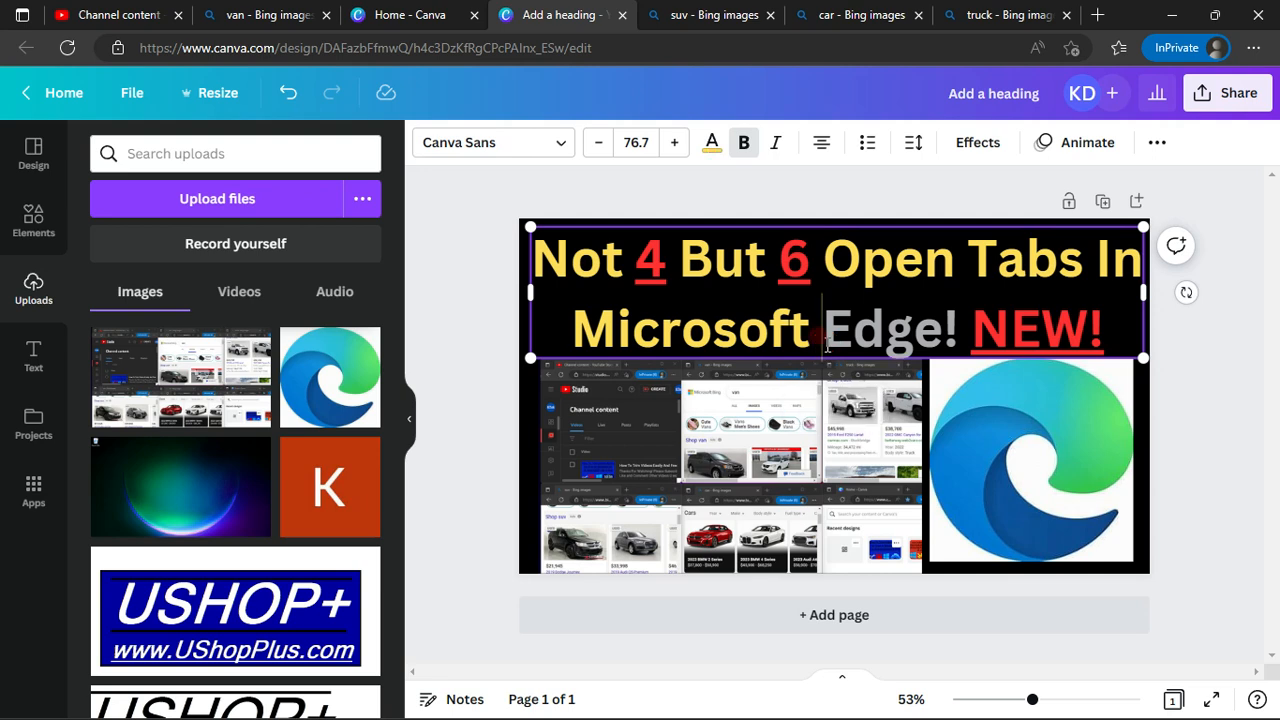
pyautogui.moveTo(827, 346); pyautogui.dragTo(950, 325)
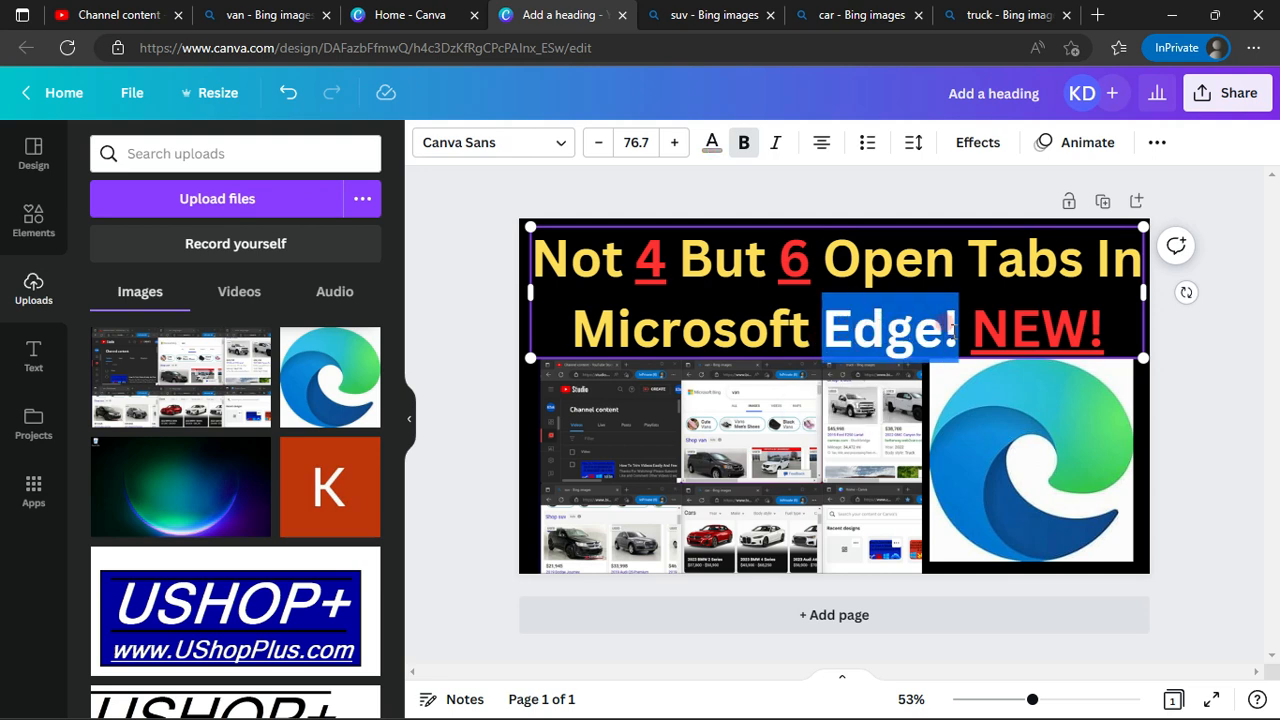
pyautogui.click(712, 143)
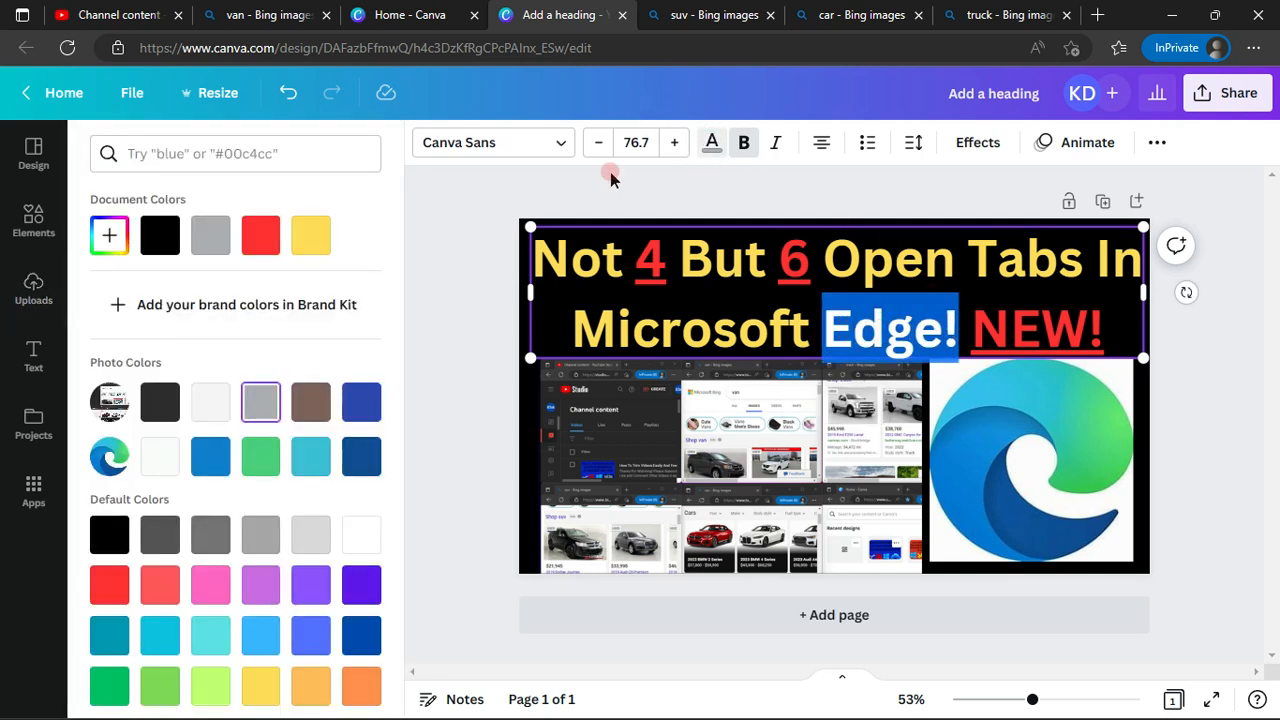
pyautogui.click(361, 401)
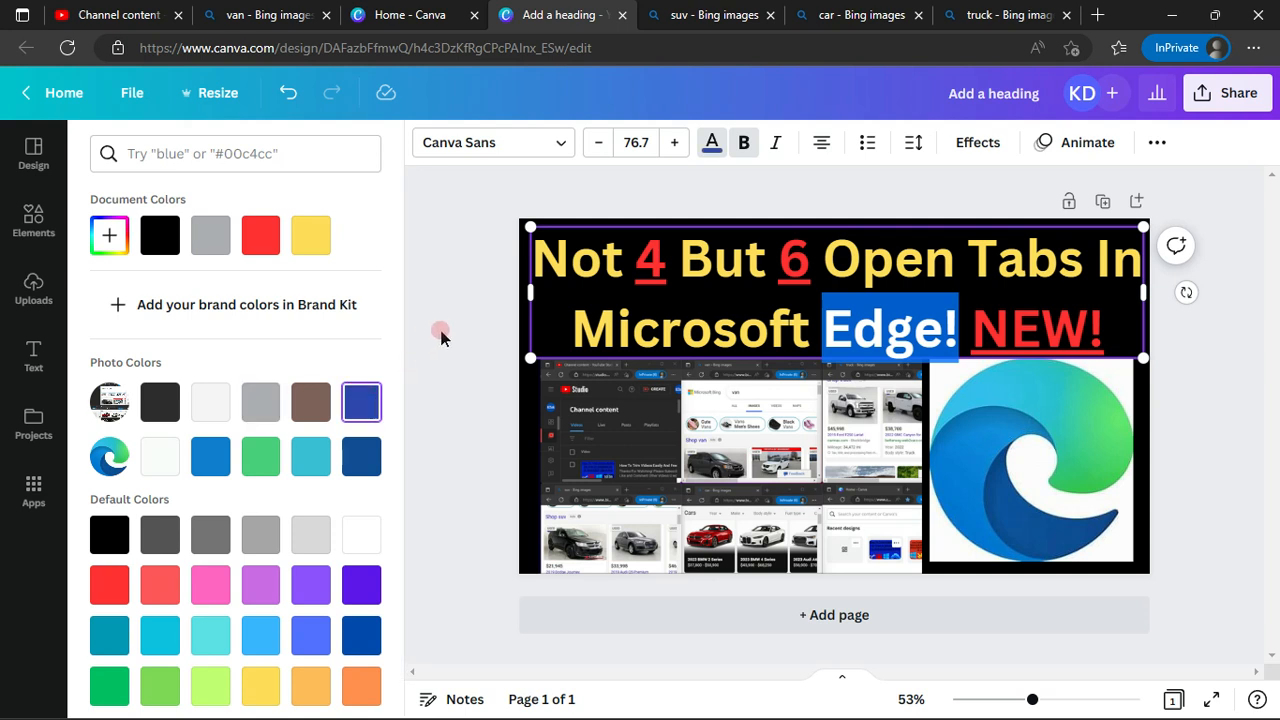
pyautogui.click(439, 336)
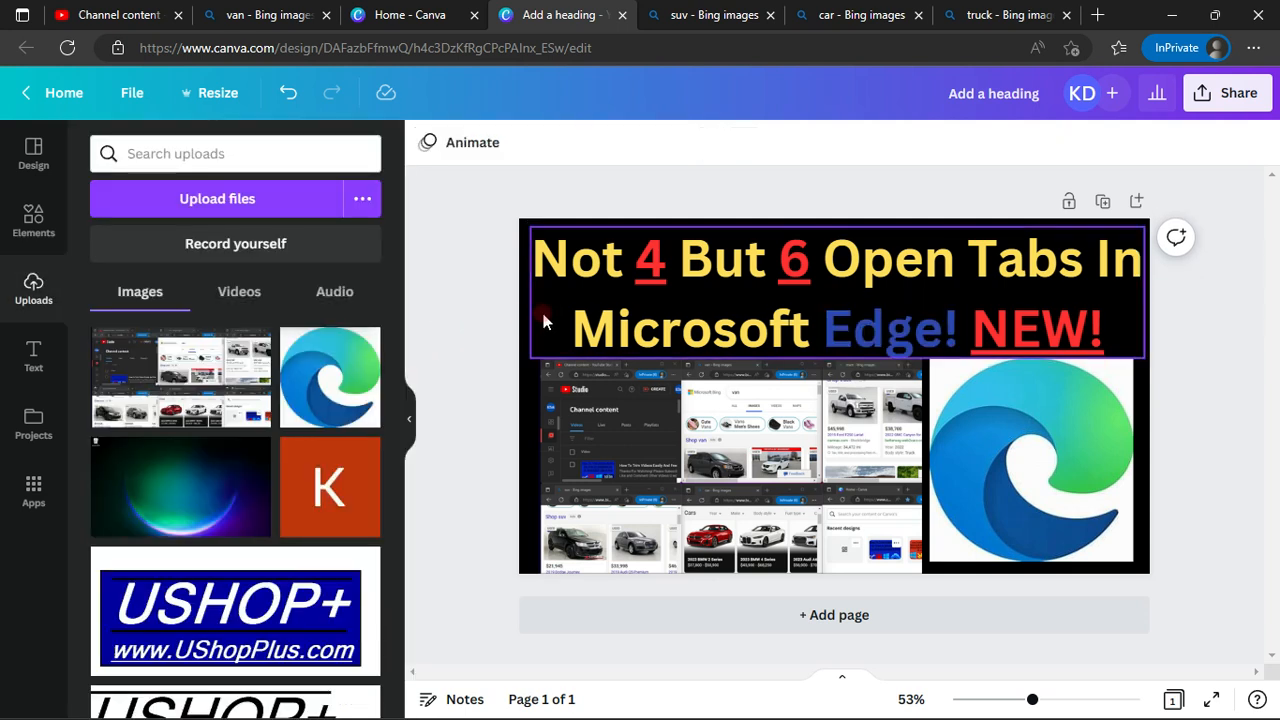
# Step: Recolour the word "Microsoft" in the heading with the same dark blue photo colour as "Edge!" and deselect the text
pyautogui.click(574, 333)
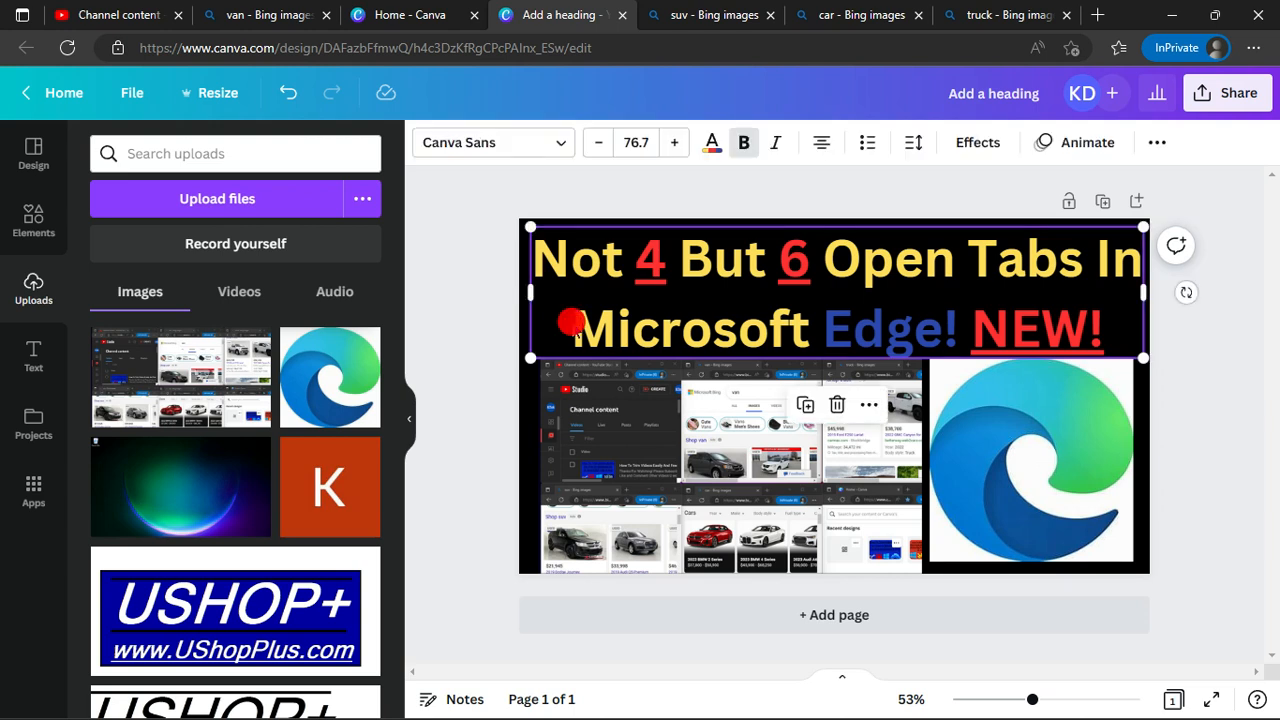
pyautogui.moveTo(574, 333); pyautogui.dragTo(810, 345)
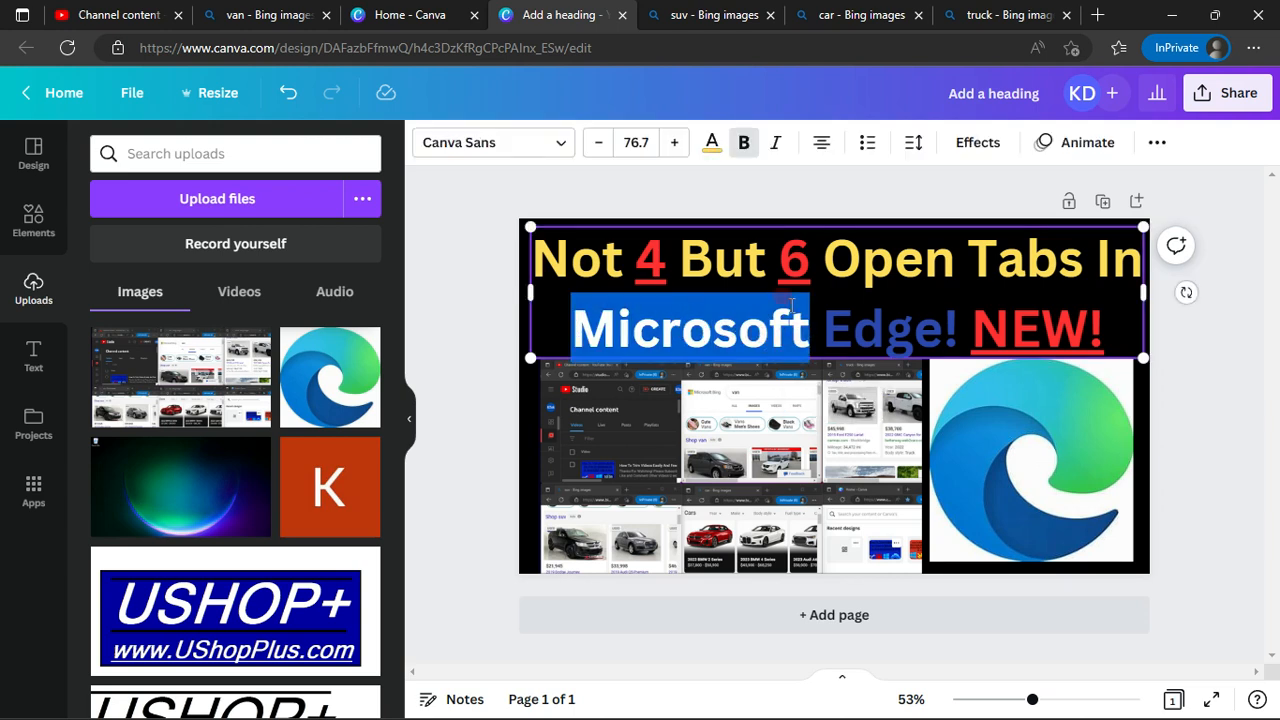
pyautogui.click(706, 143)
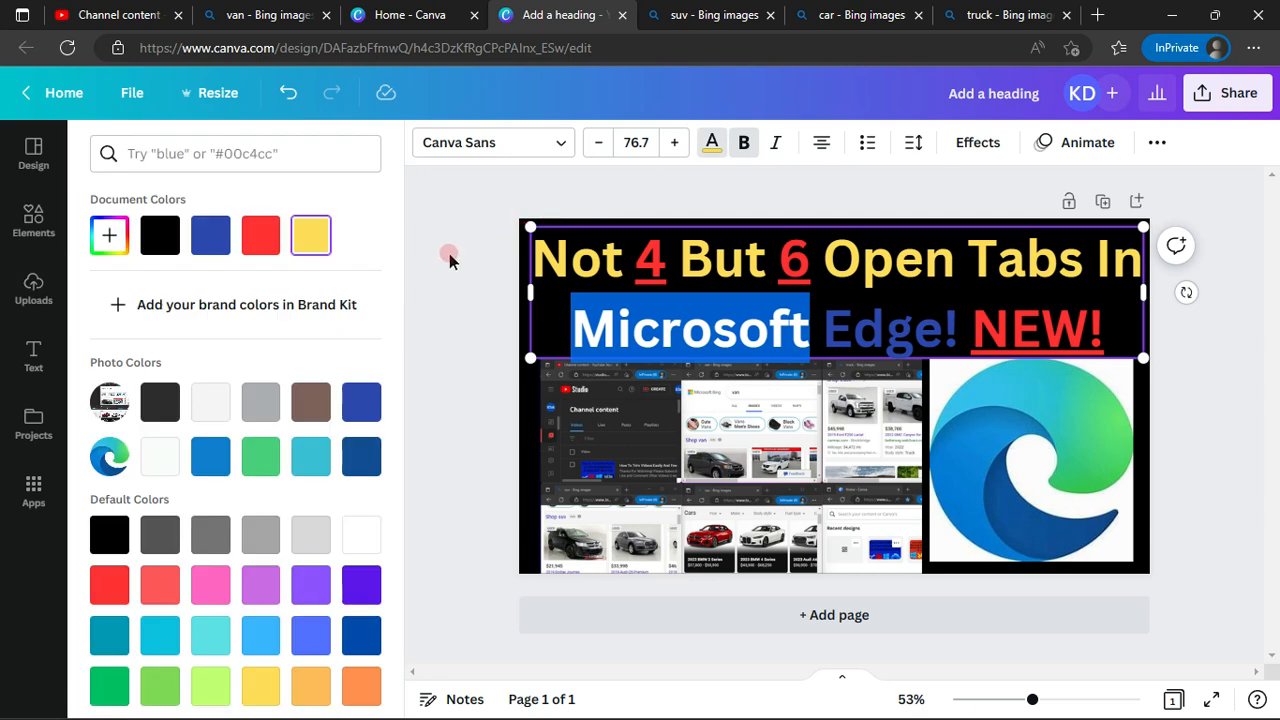
pyautogui.click(361, 401)
pyautogui.click(448, 322)
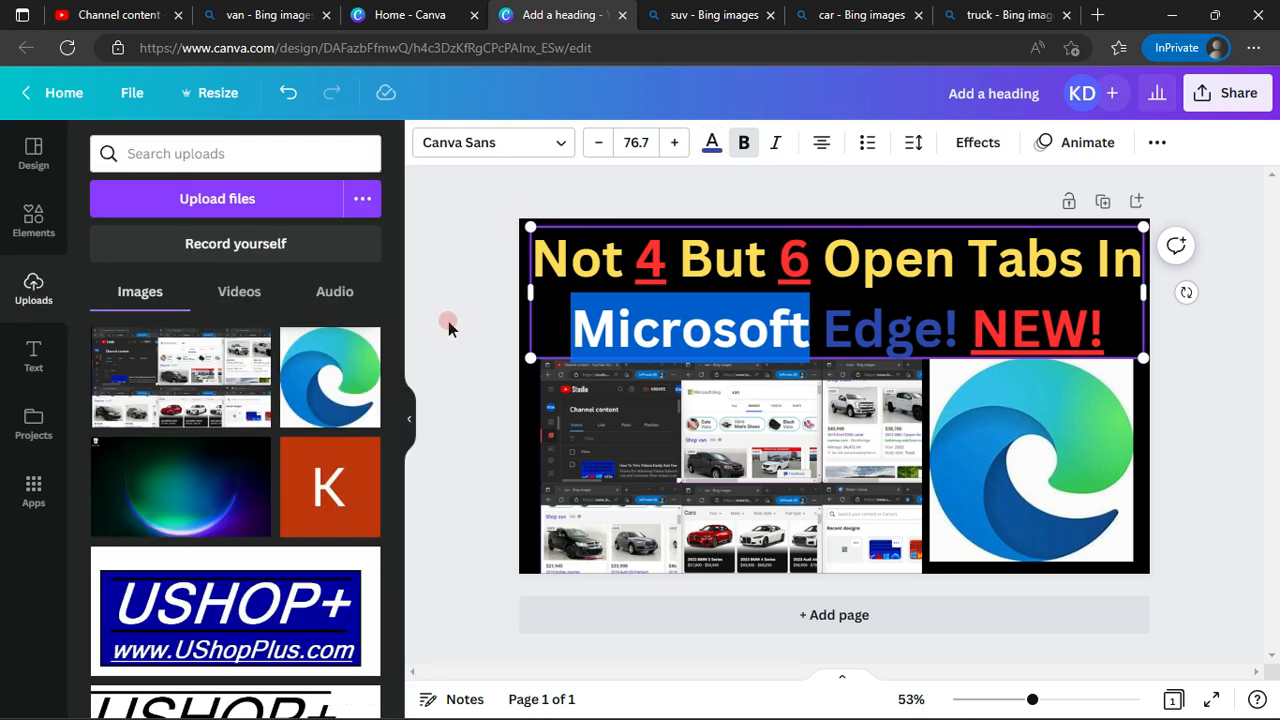
pyautogui.click(446, 321)
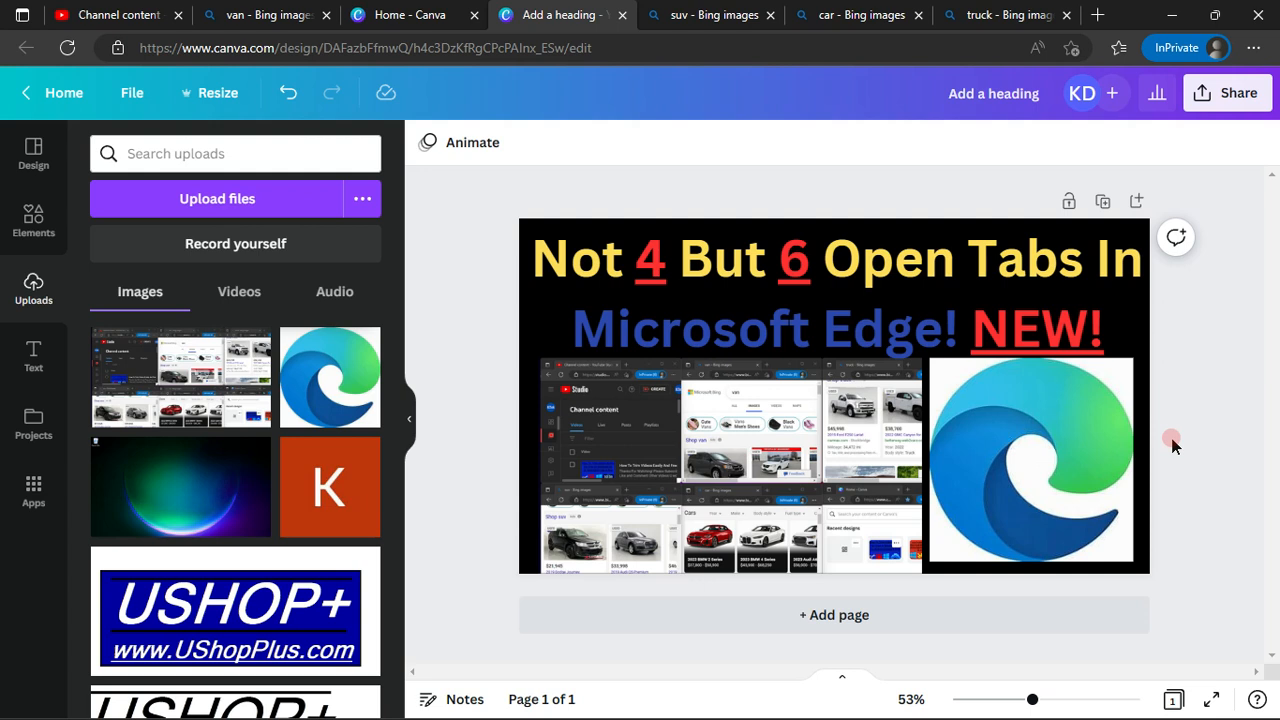
# Step: Download the finished thumbnail design as a PNG file and dismiss the download notices
pyautogui.moveTo(1222, 12)
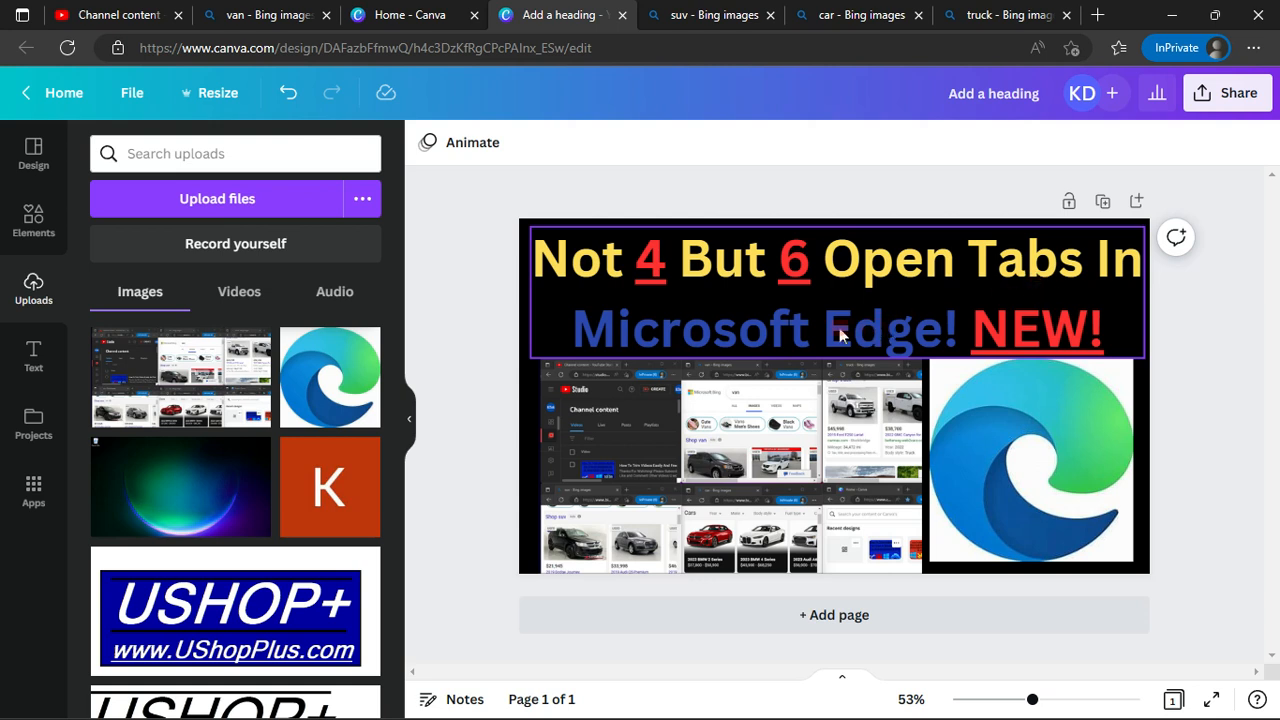
pyautogui.click(123, 91)
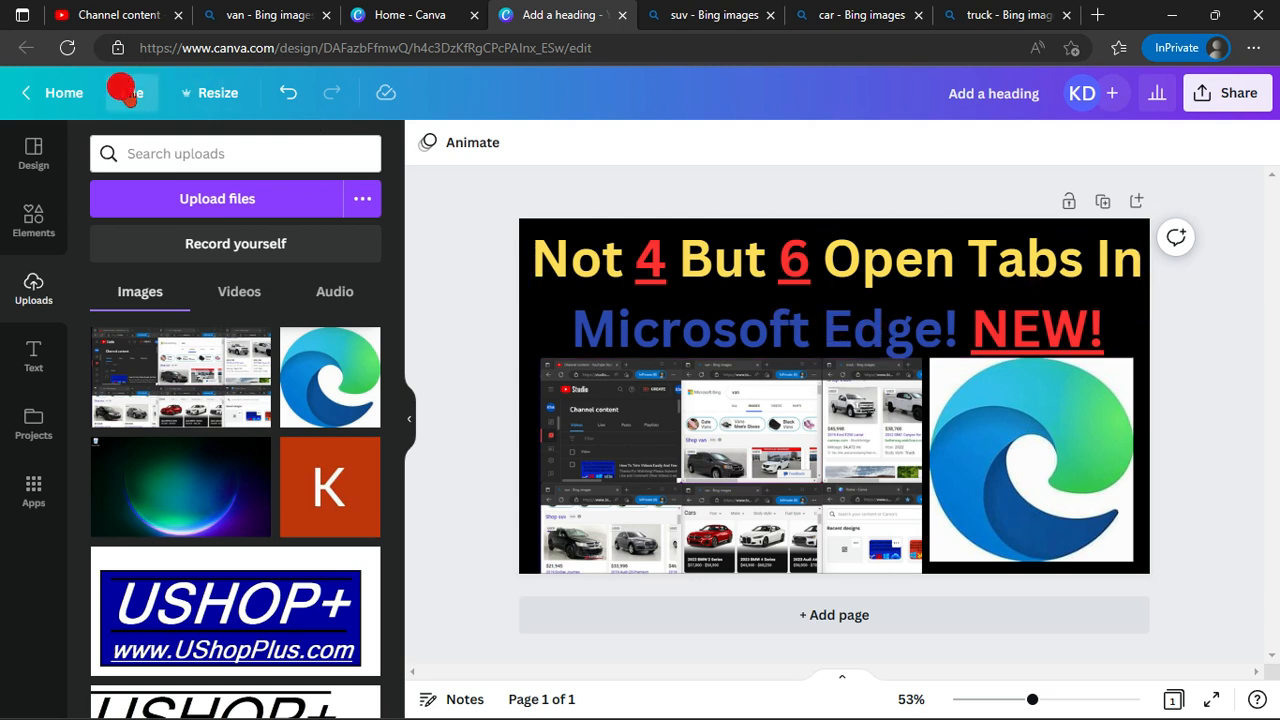
pyautogui.click(176, 397)
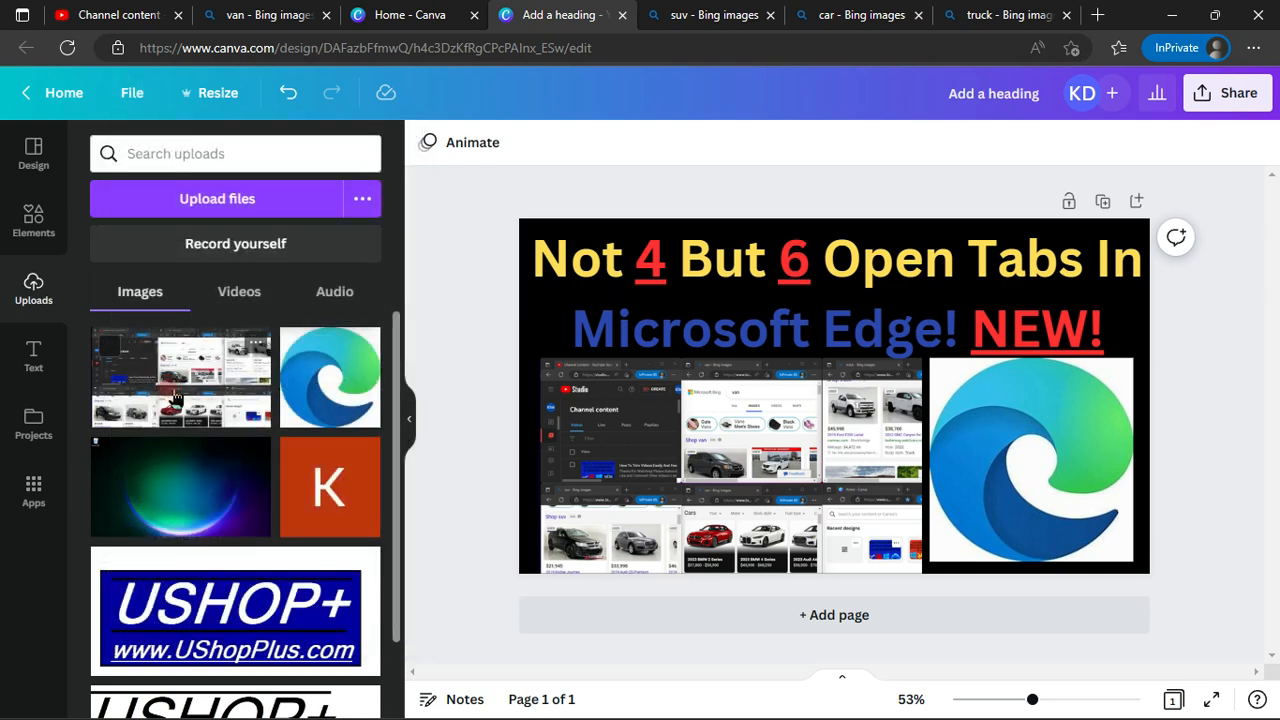
pyautogui.click(134, 92)
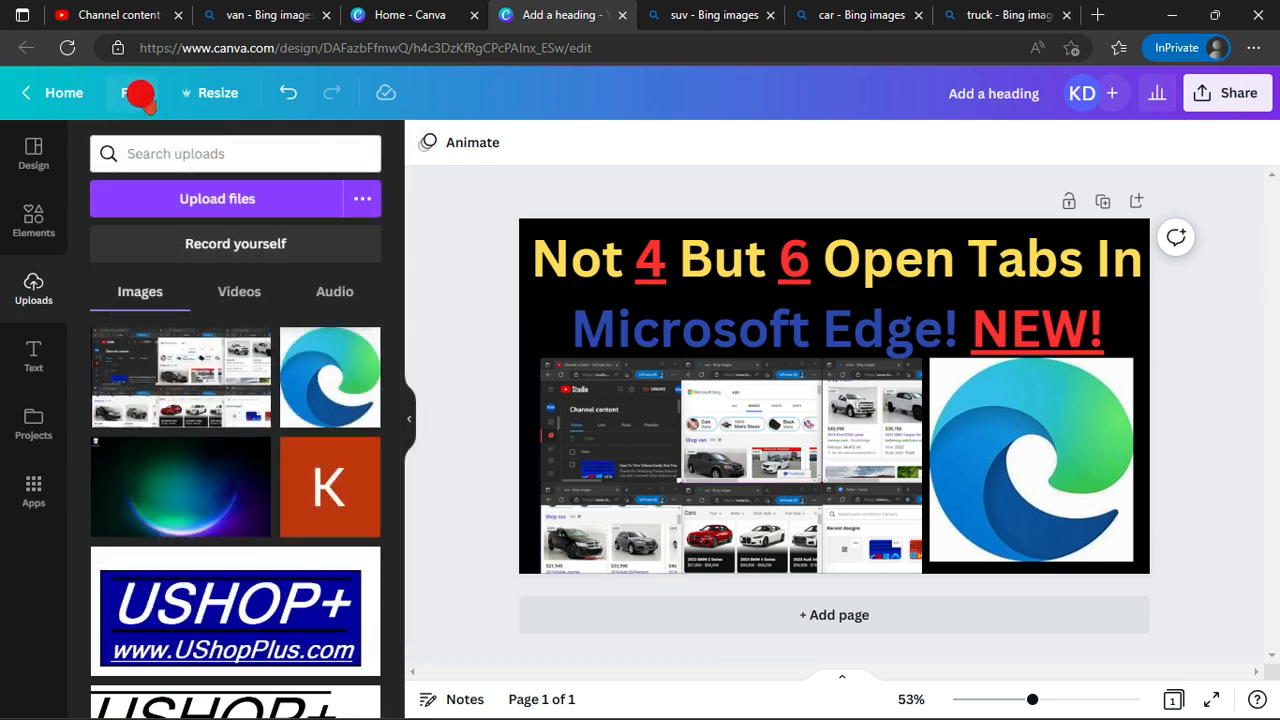
pyautogui.click(214, 492)
pyautogui.click(968, 416)
pyautogui.click(1065, 470)
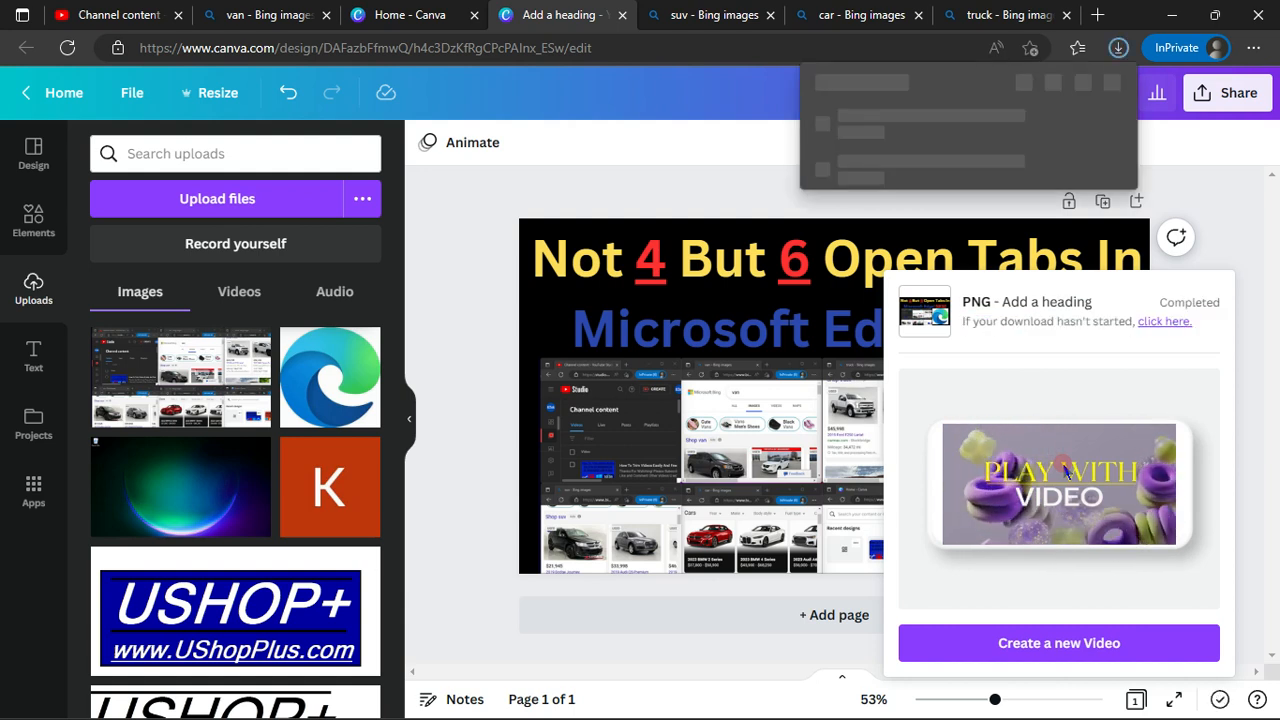
pyautogui.moveTo(1062, 472)
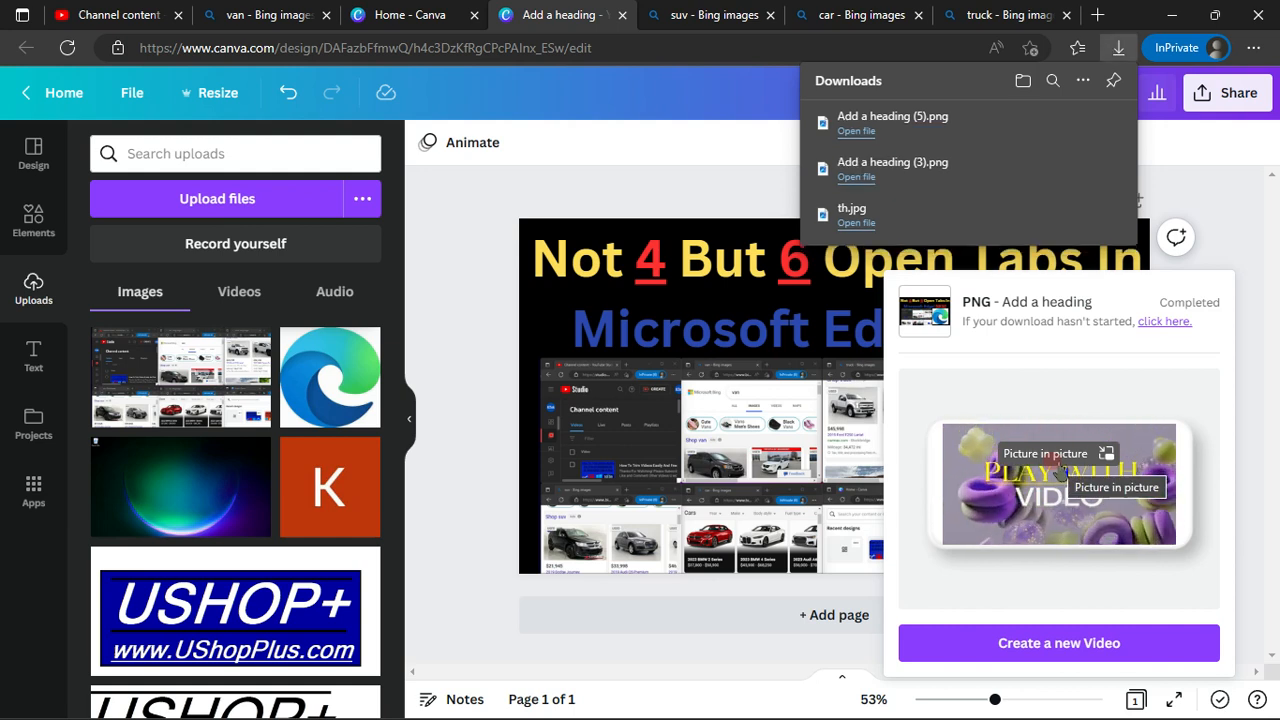
pyautogui.click(607, 168)
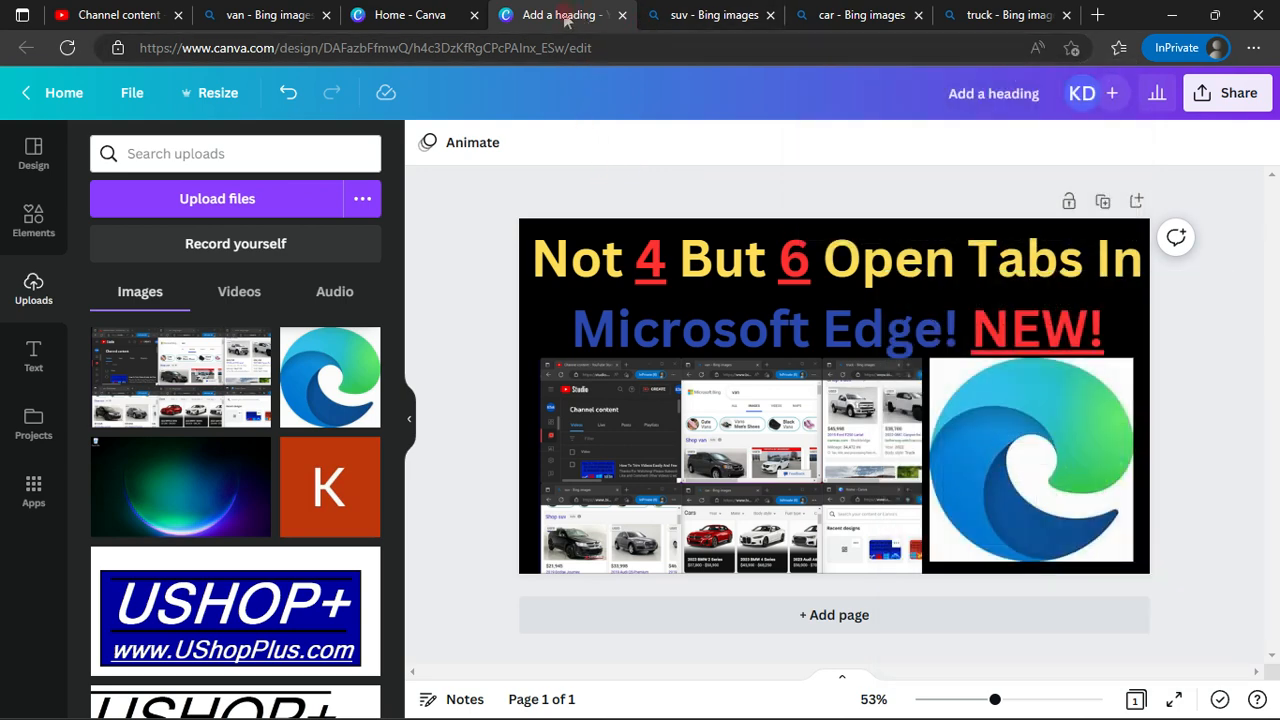
# Step: Leave the design and close the duplicate Canva tab, and minimise the browser to bring up the Screen Recorder window
pyautogui.click(62, 93)
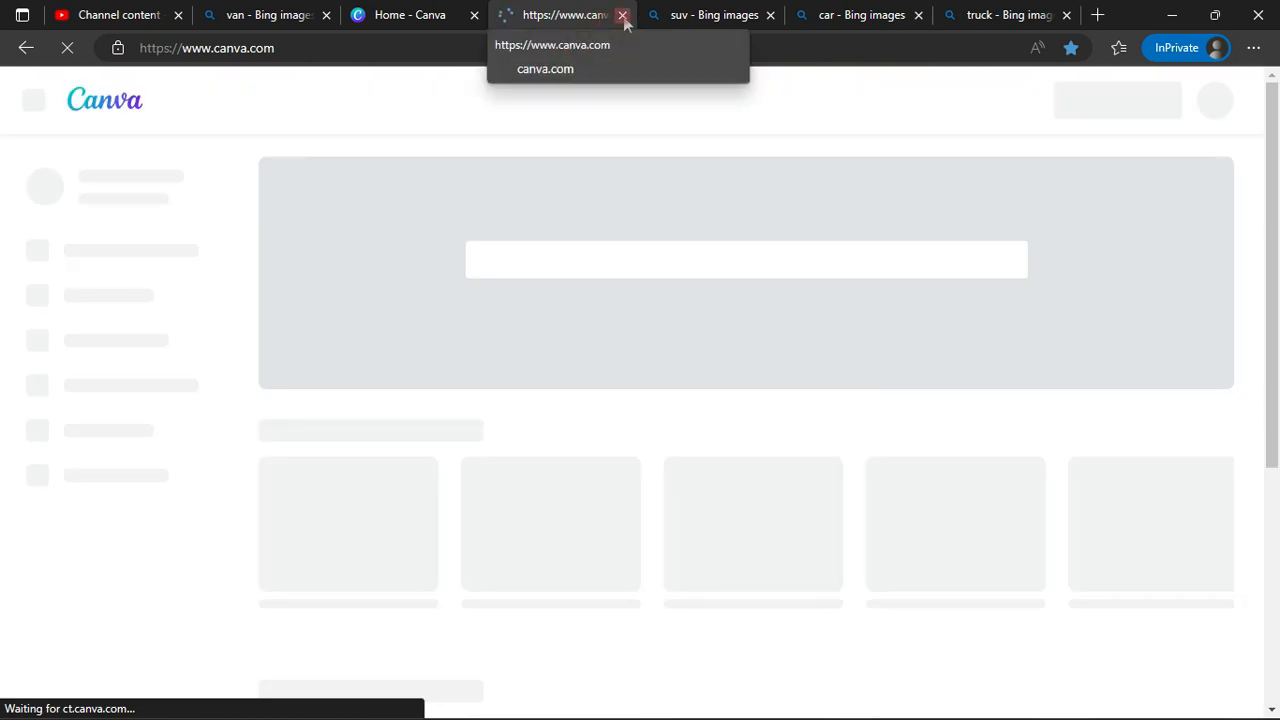
pyautogui.click(475, 15)
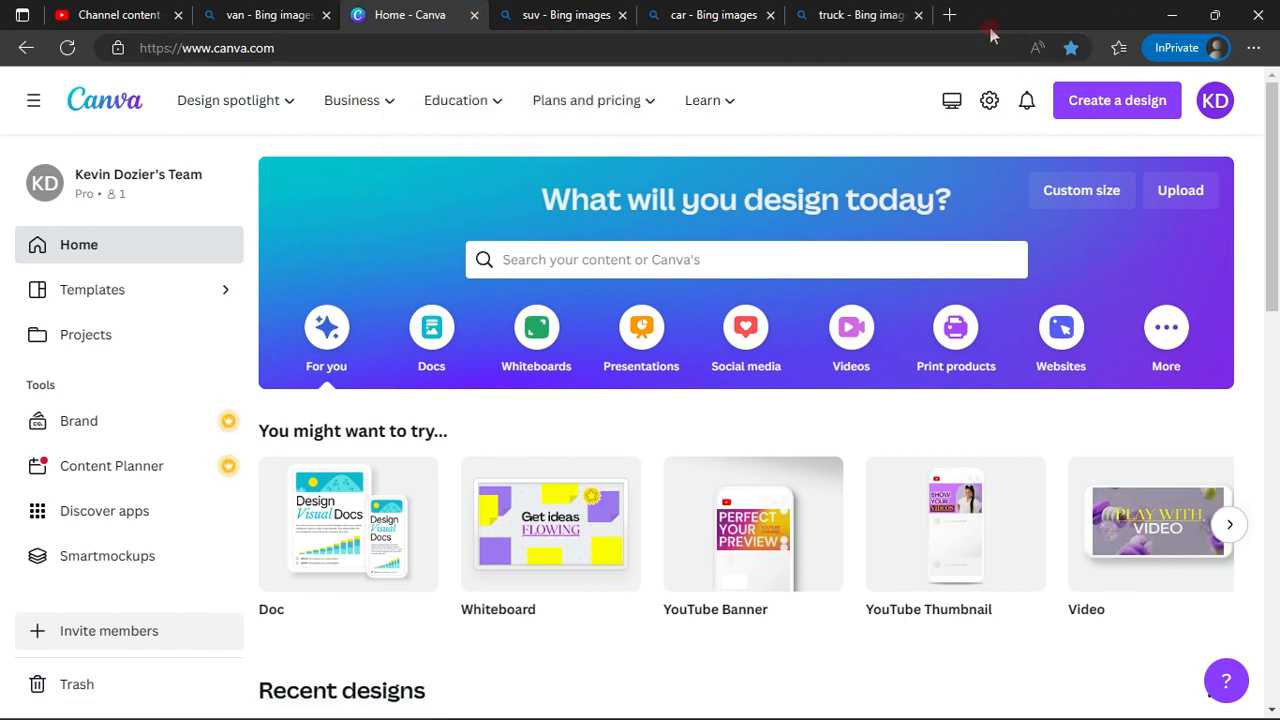
pyautogui.click(1173, 20)
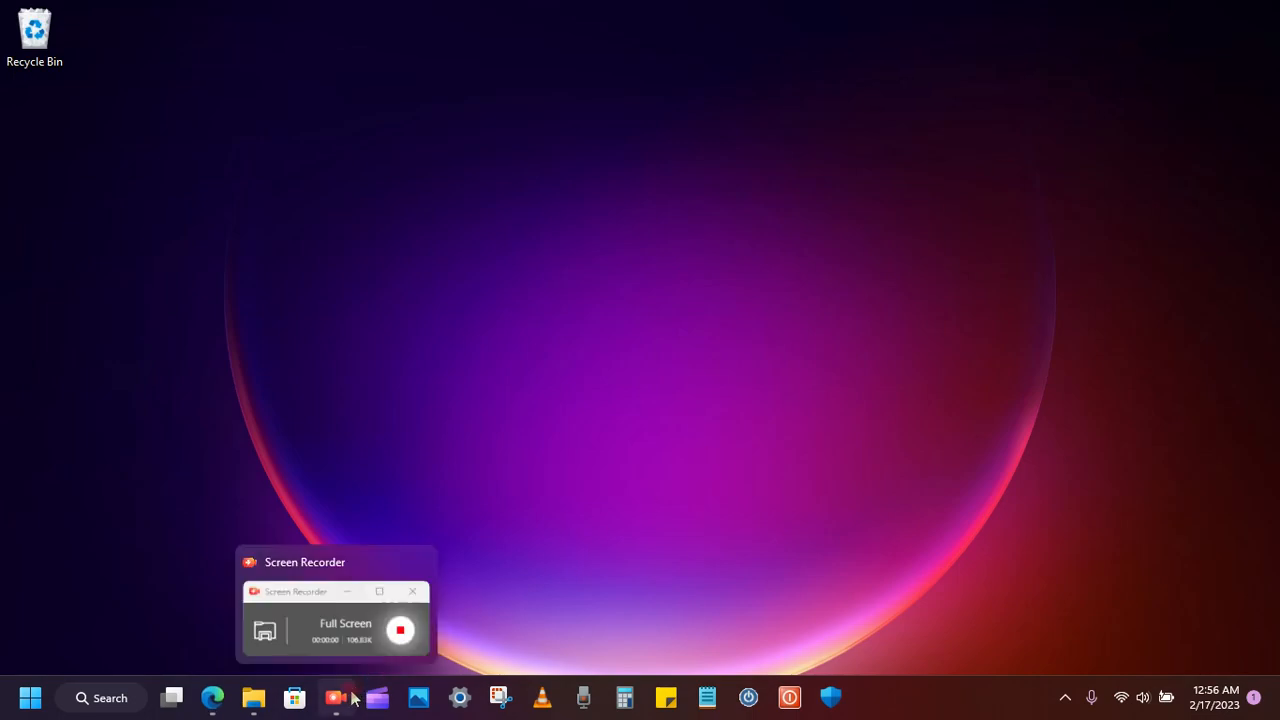
pyautogui.click(340, 700)
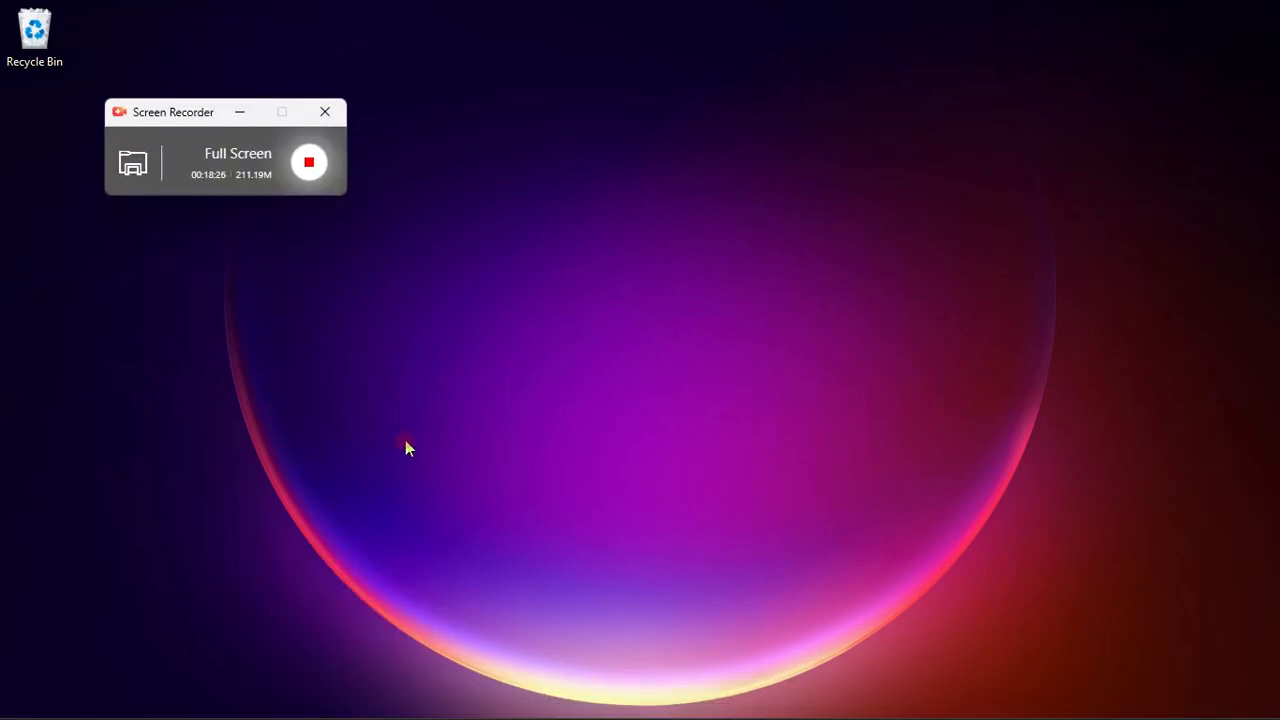